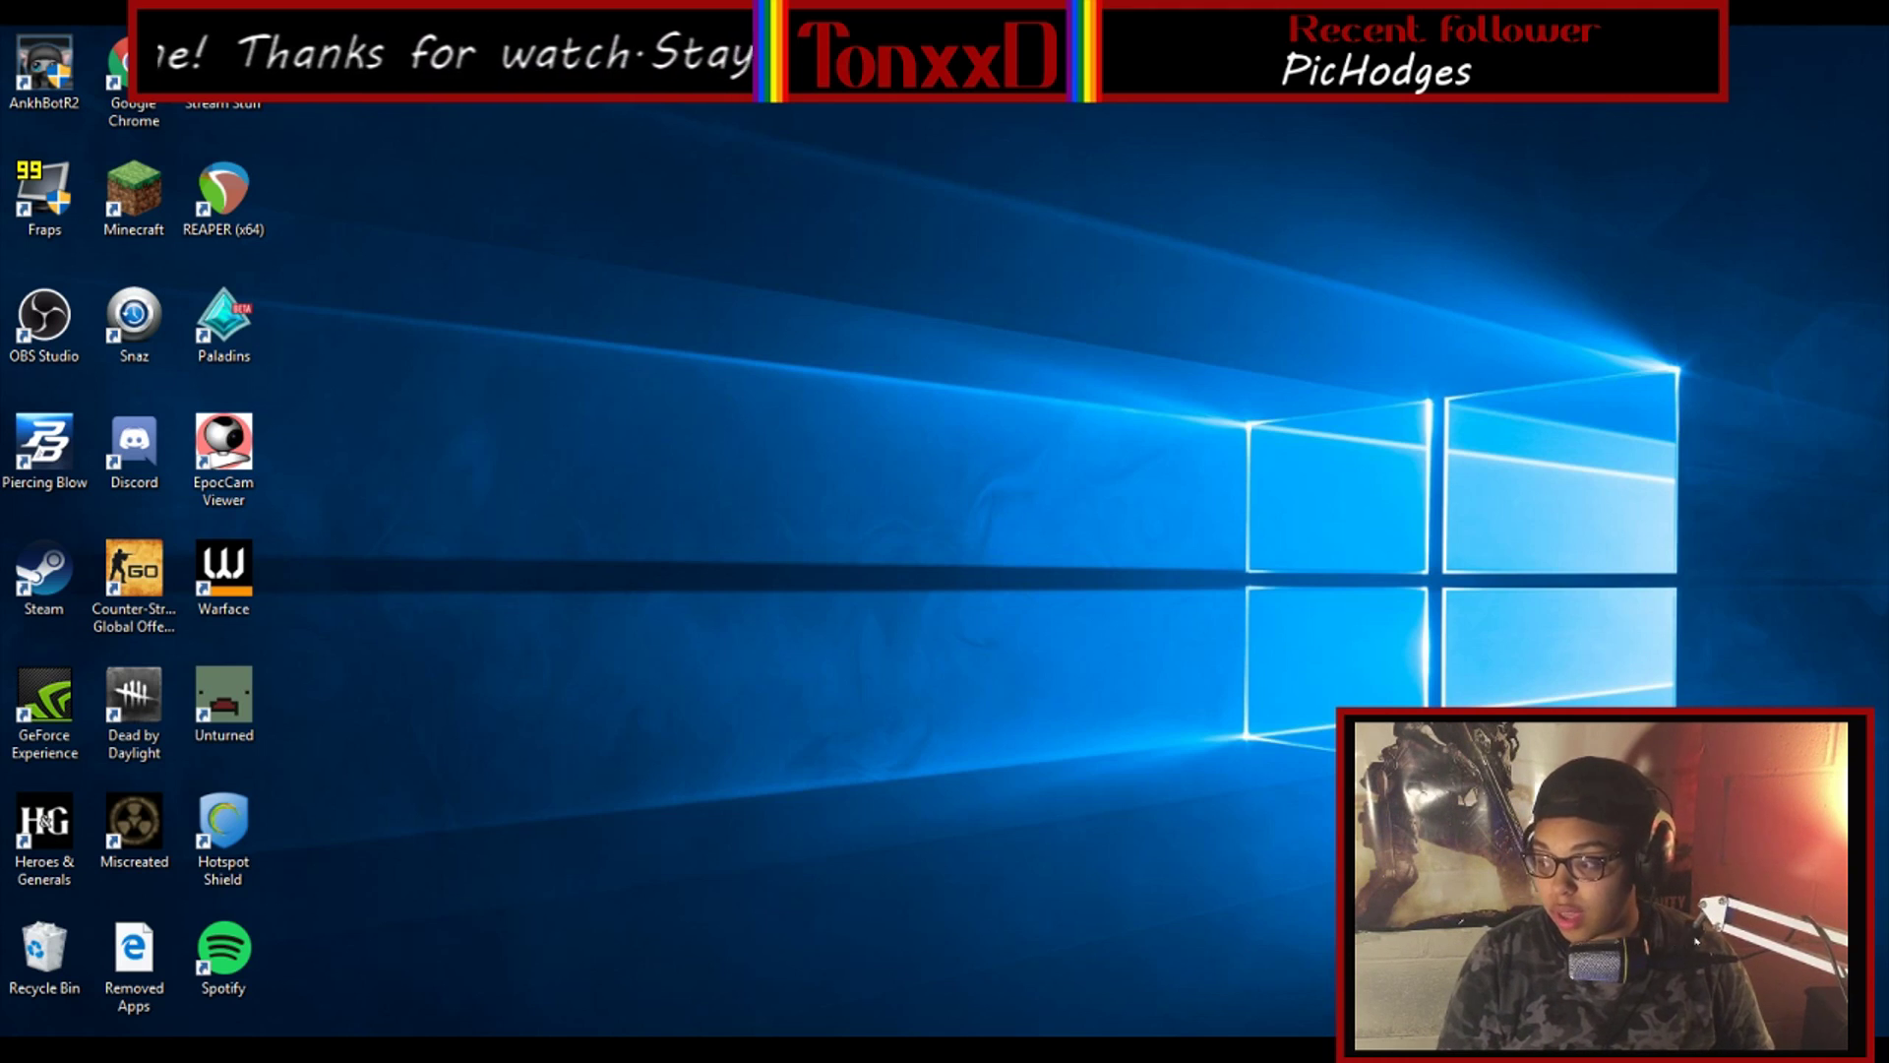
# Bring up the Kinoni EpocCam downloads page, enlarge Chrome's window, and switch to the Google Play listing.
pyautogui.hotkey('alt', 'Tab')
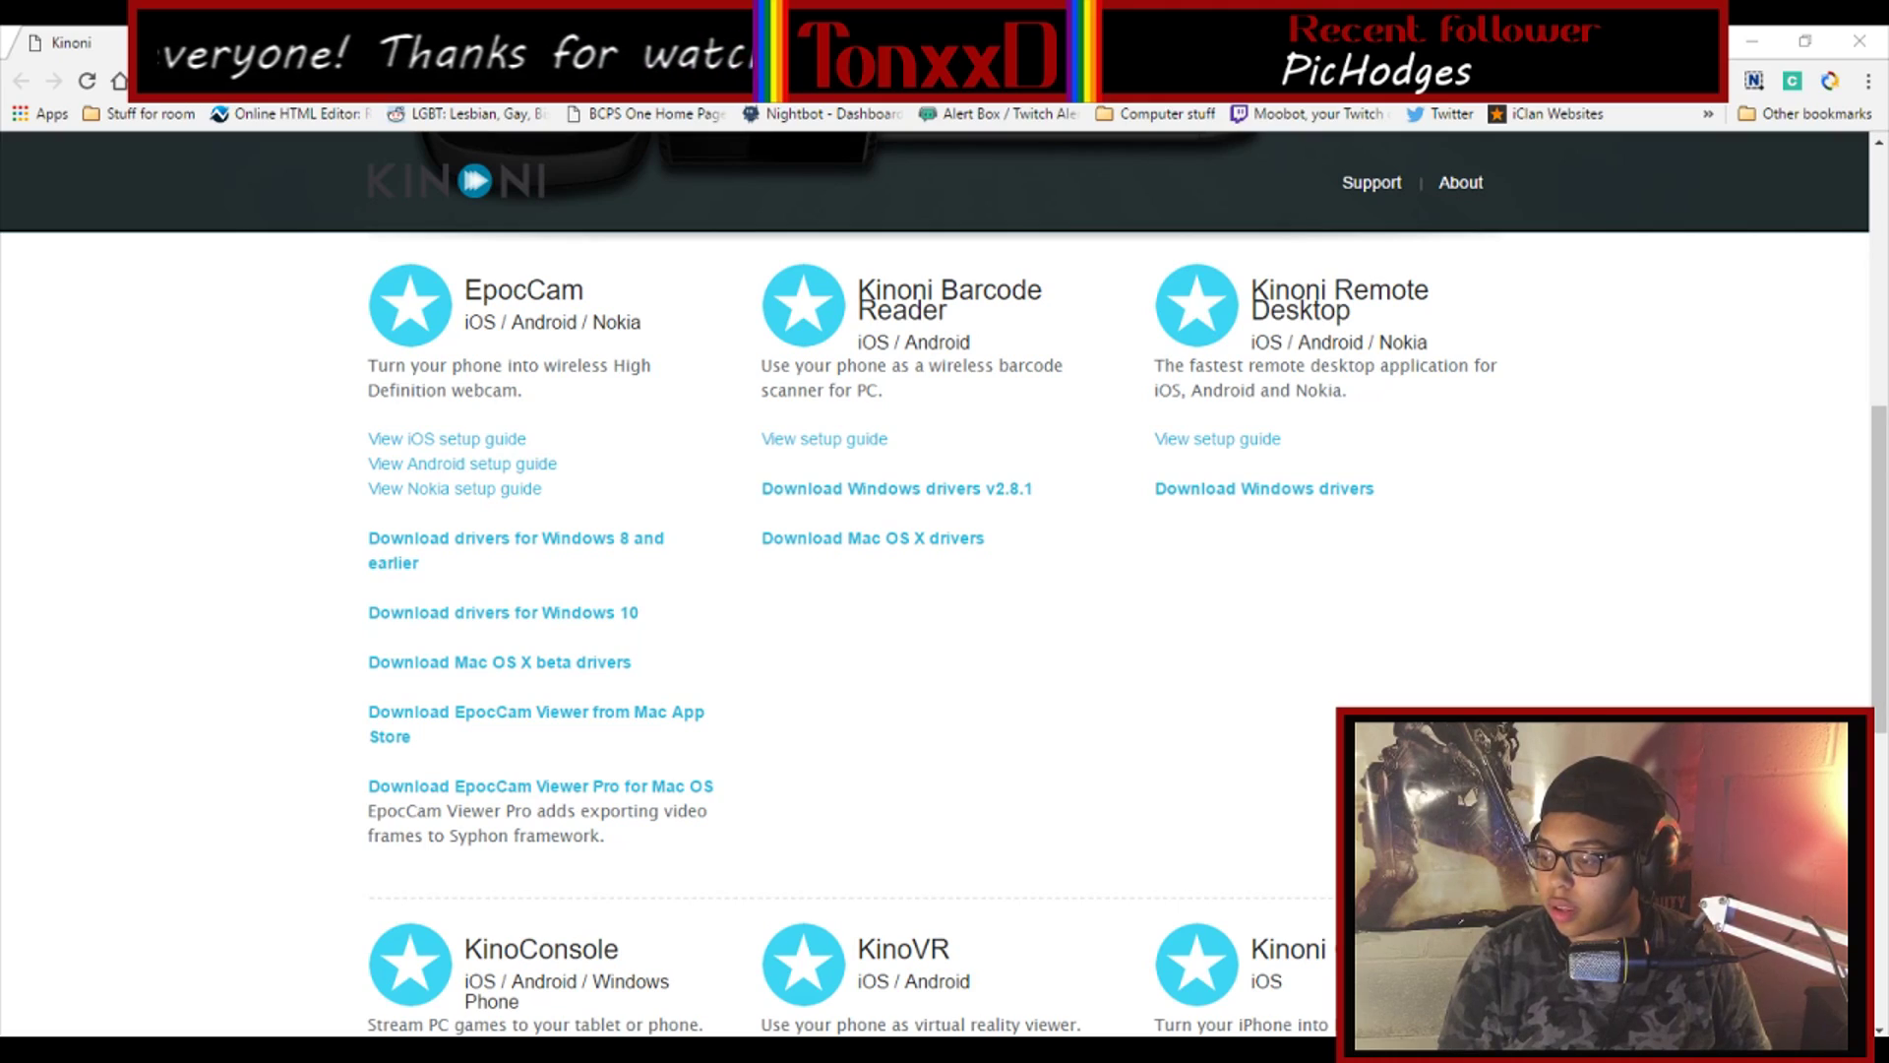
pyautogui.moveTo(1214, 20); pyautogui.dragTo(1279, 423)
pyautogui.moveTo(1552, 565); pyautogui.dragTo(1879, 558)
pyautogui.moveTo(347, 582); pyautogui.dragTo(5, 581)
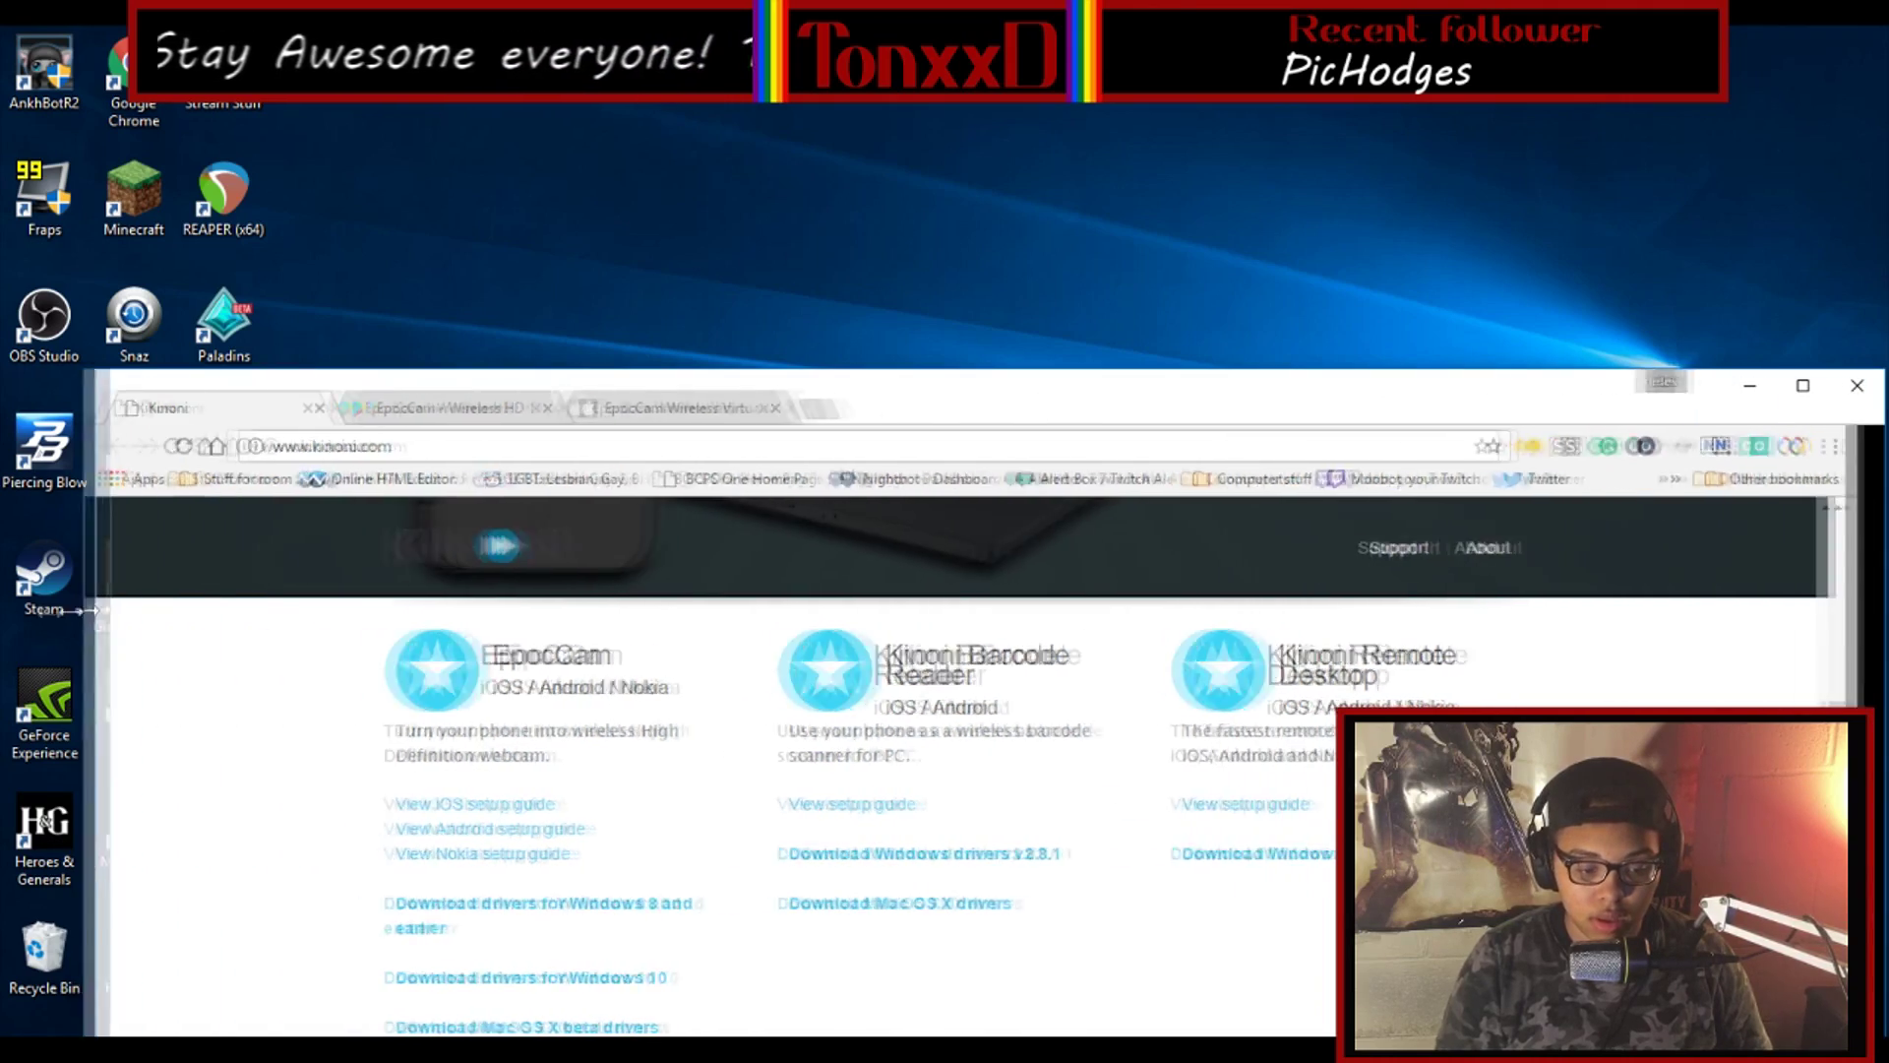
pyautogui.moveTo(761, 371); pyautogui.dragTo(783, 109)
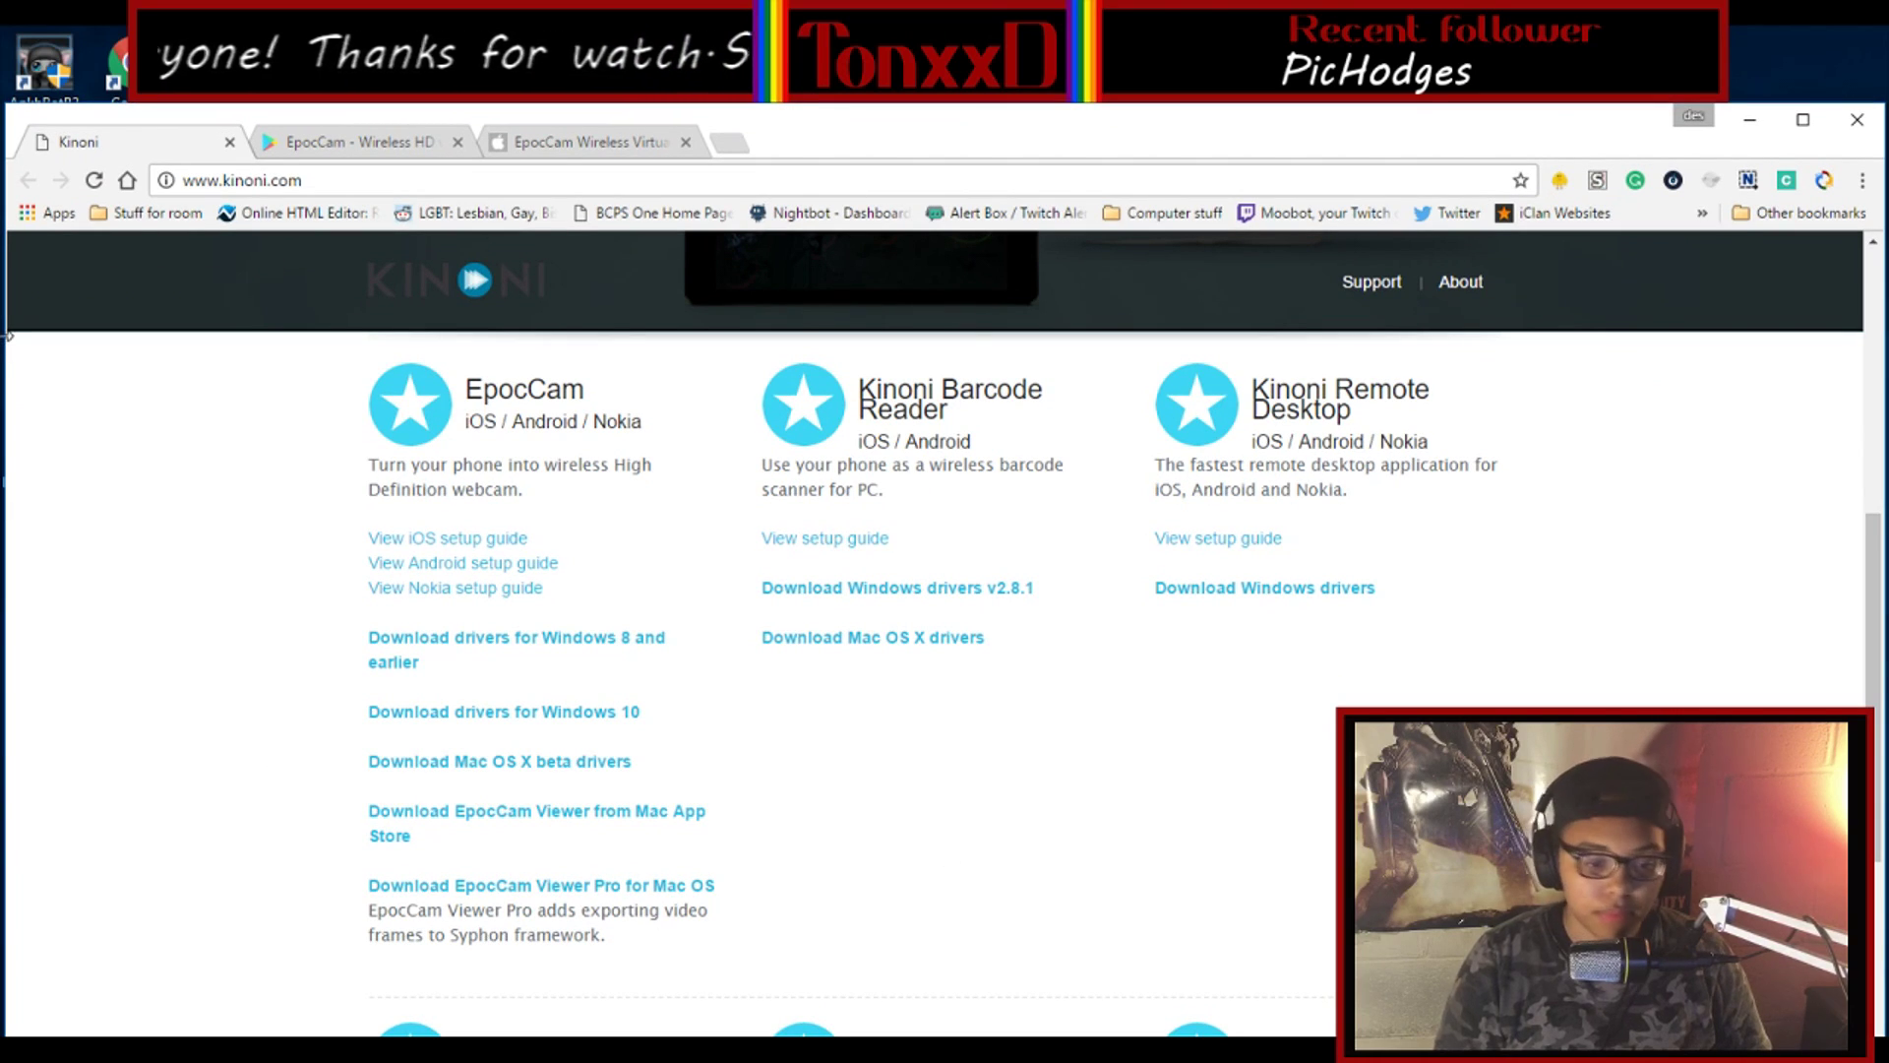
pyautogui.click(317, 148)
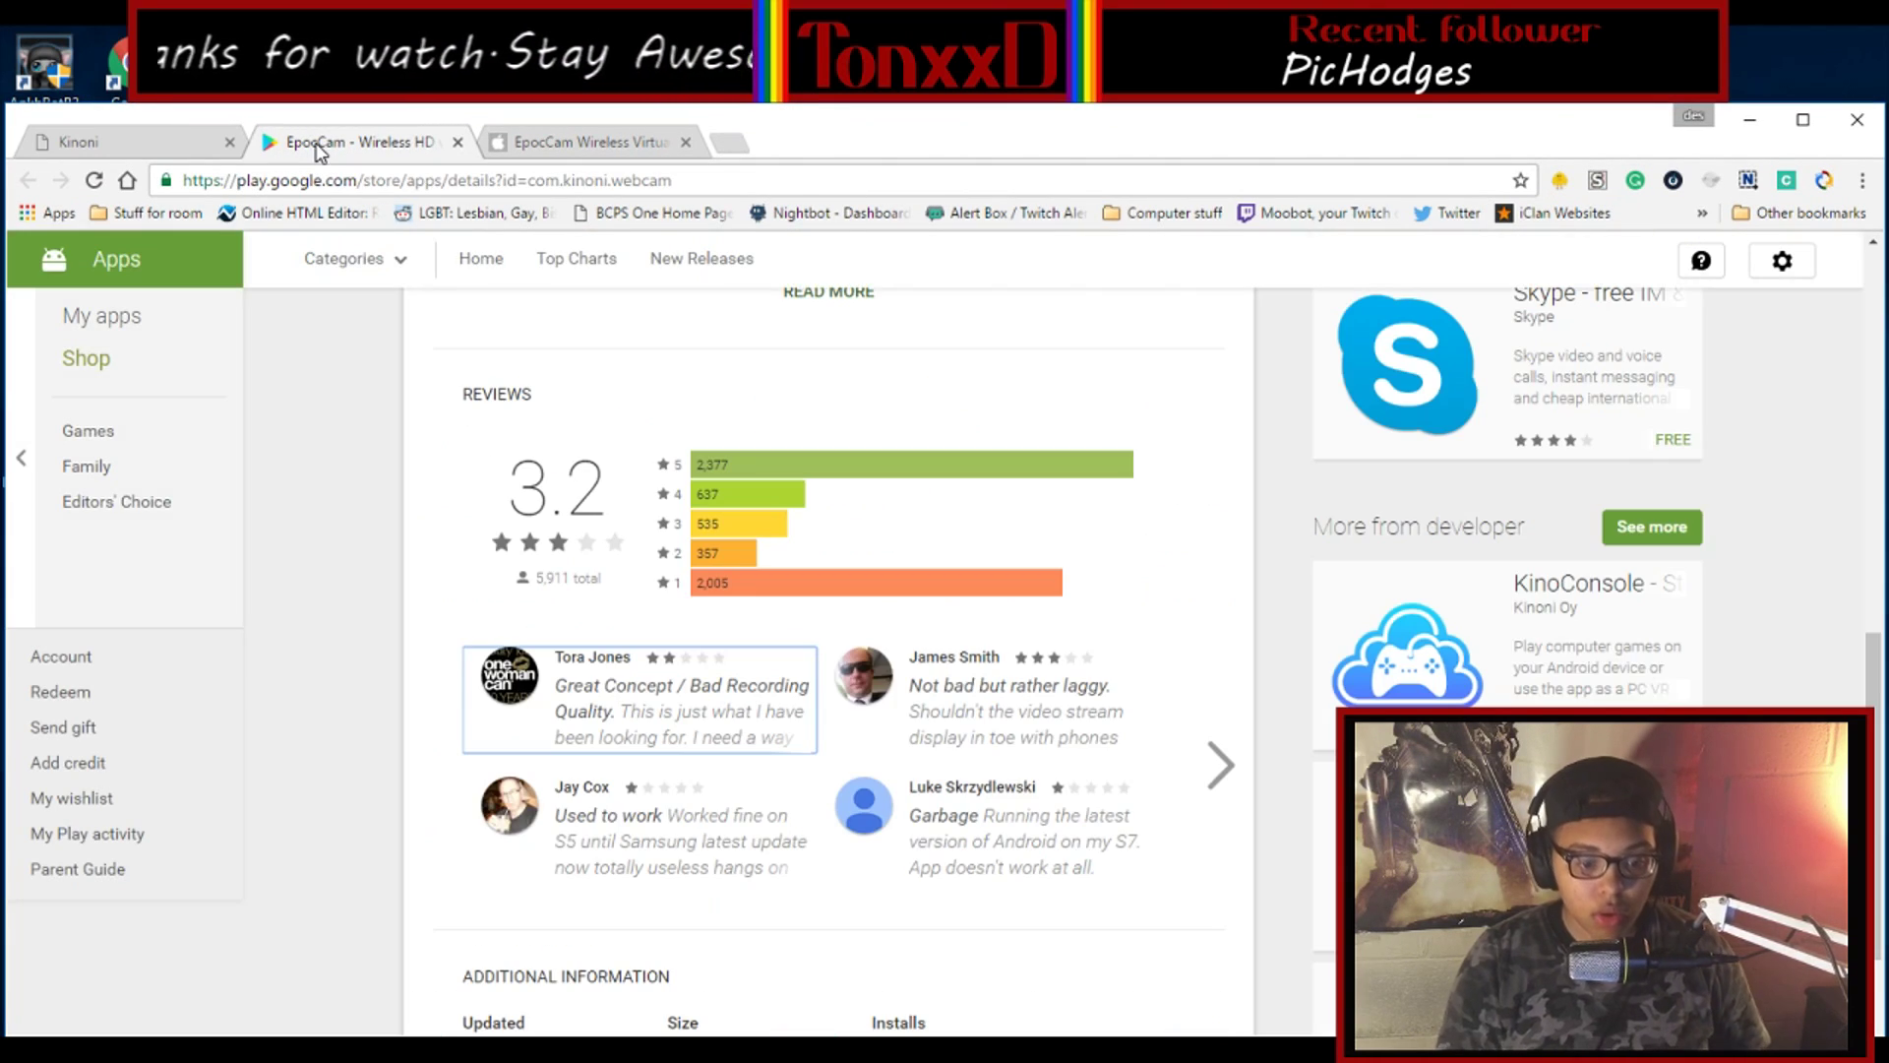
pyautogui.scroll(15, 512, 602)
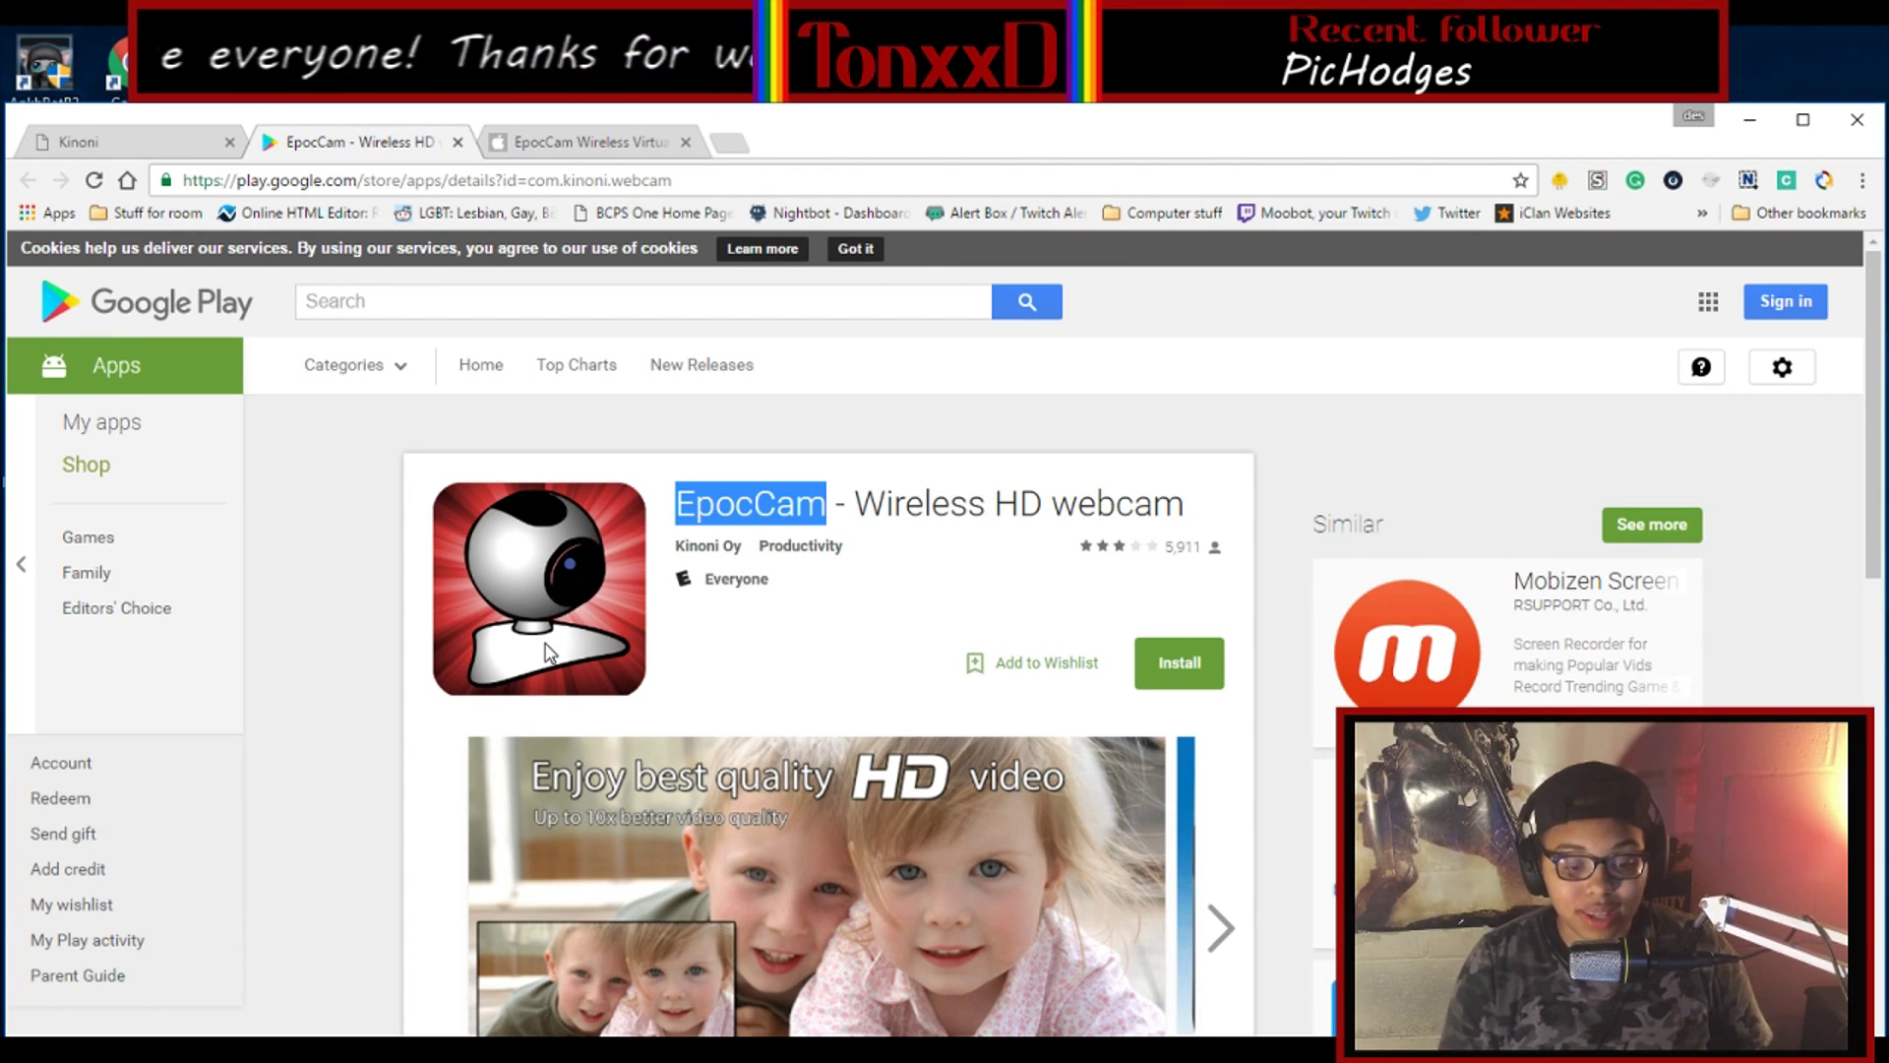
pyautogui.click(733, 508)
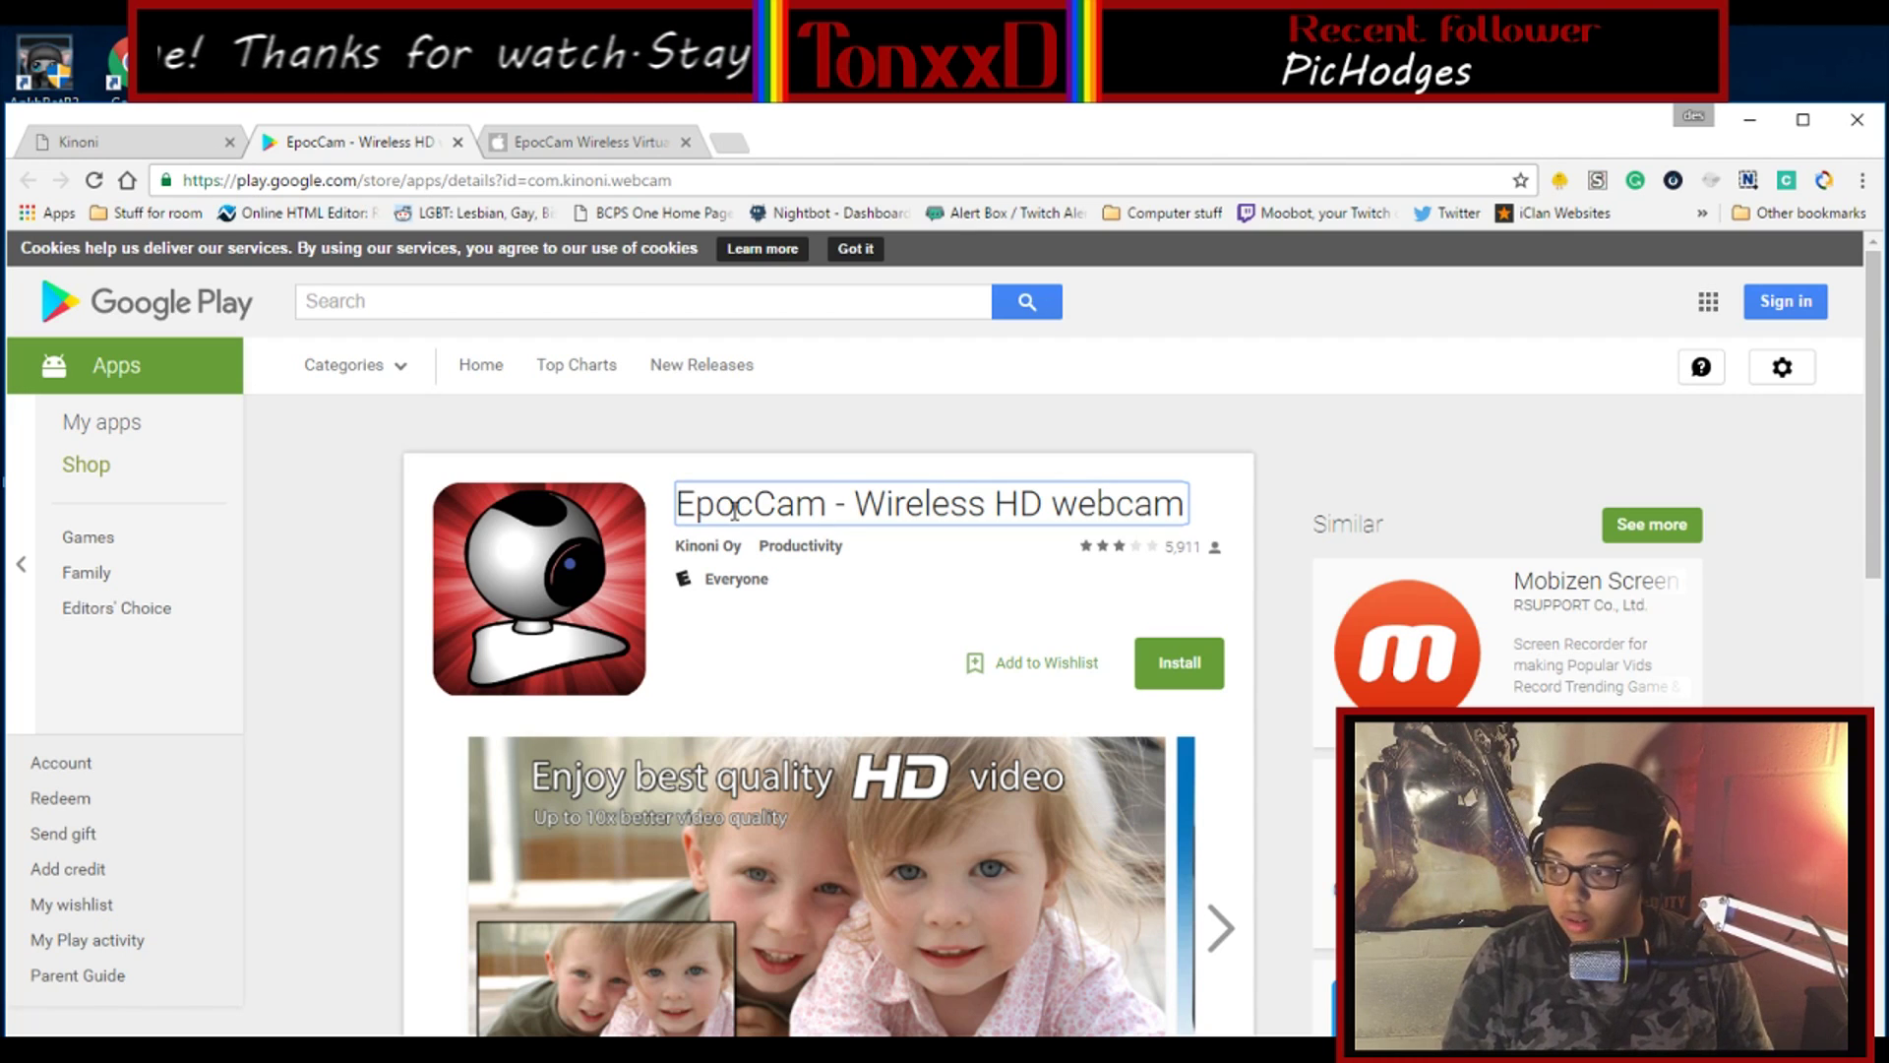
pyautogui.moveTo(795, 508); pyautogui.dragTo(569, 518)
pyautogui.click(837, 522)
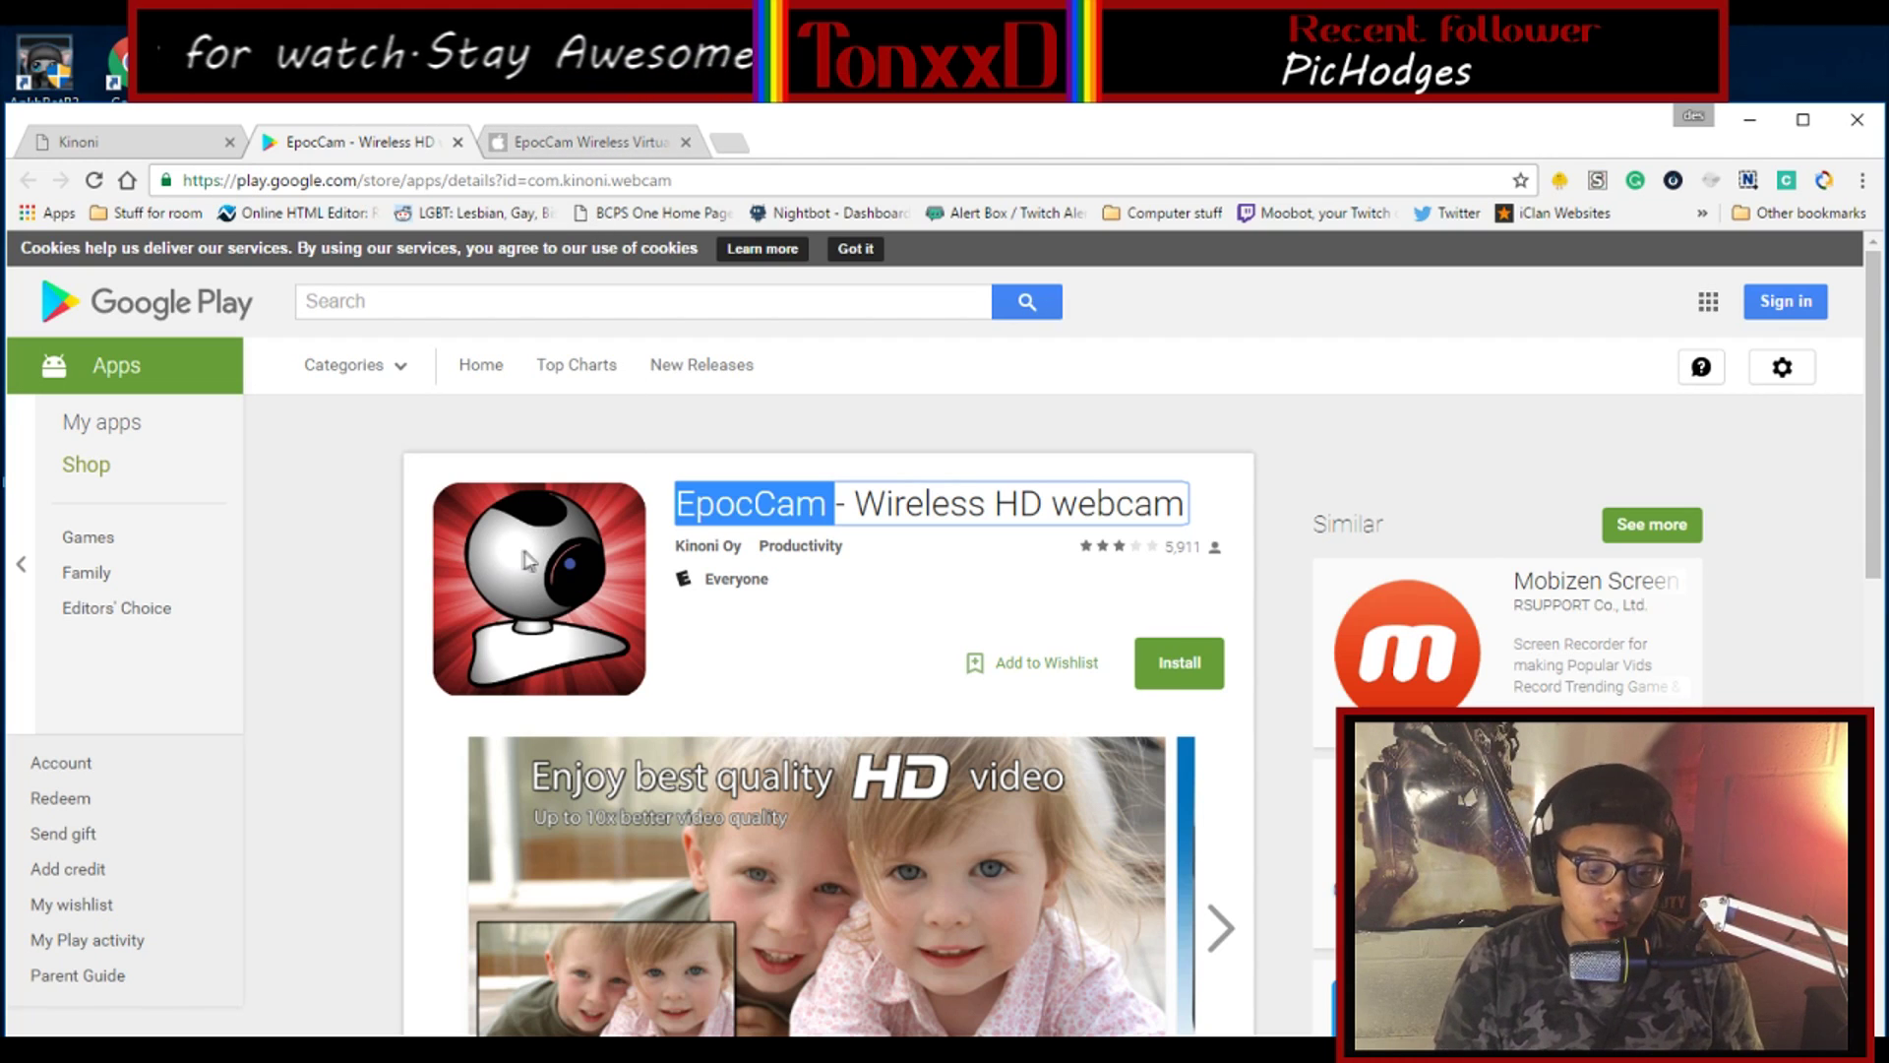
# Scroll through the EpocCam iTunes Preview listing, then minimize Chrome to reveal the desktop.
pyautogui.click(557, 145)
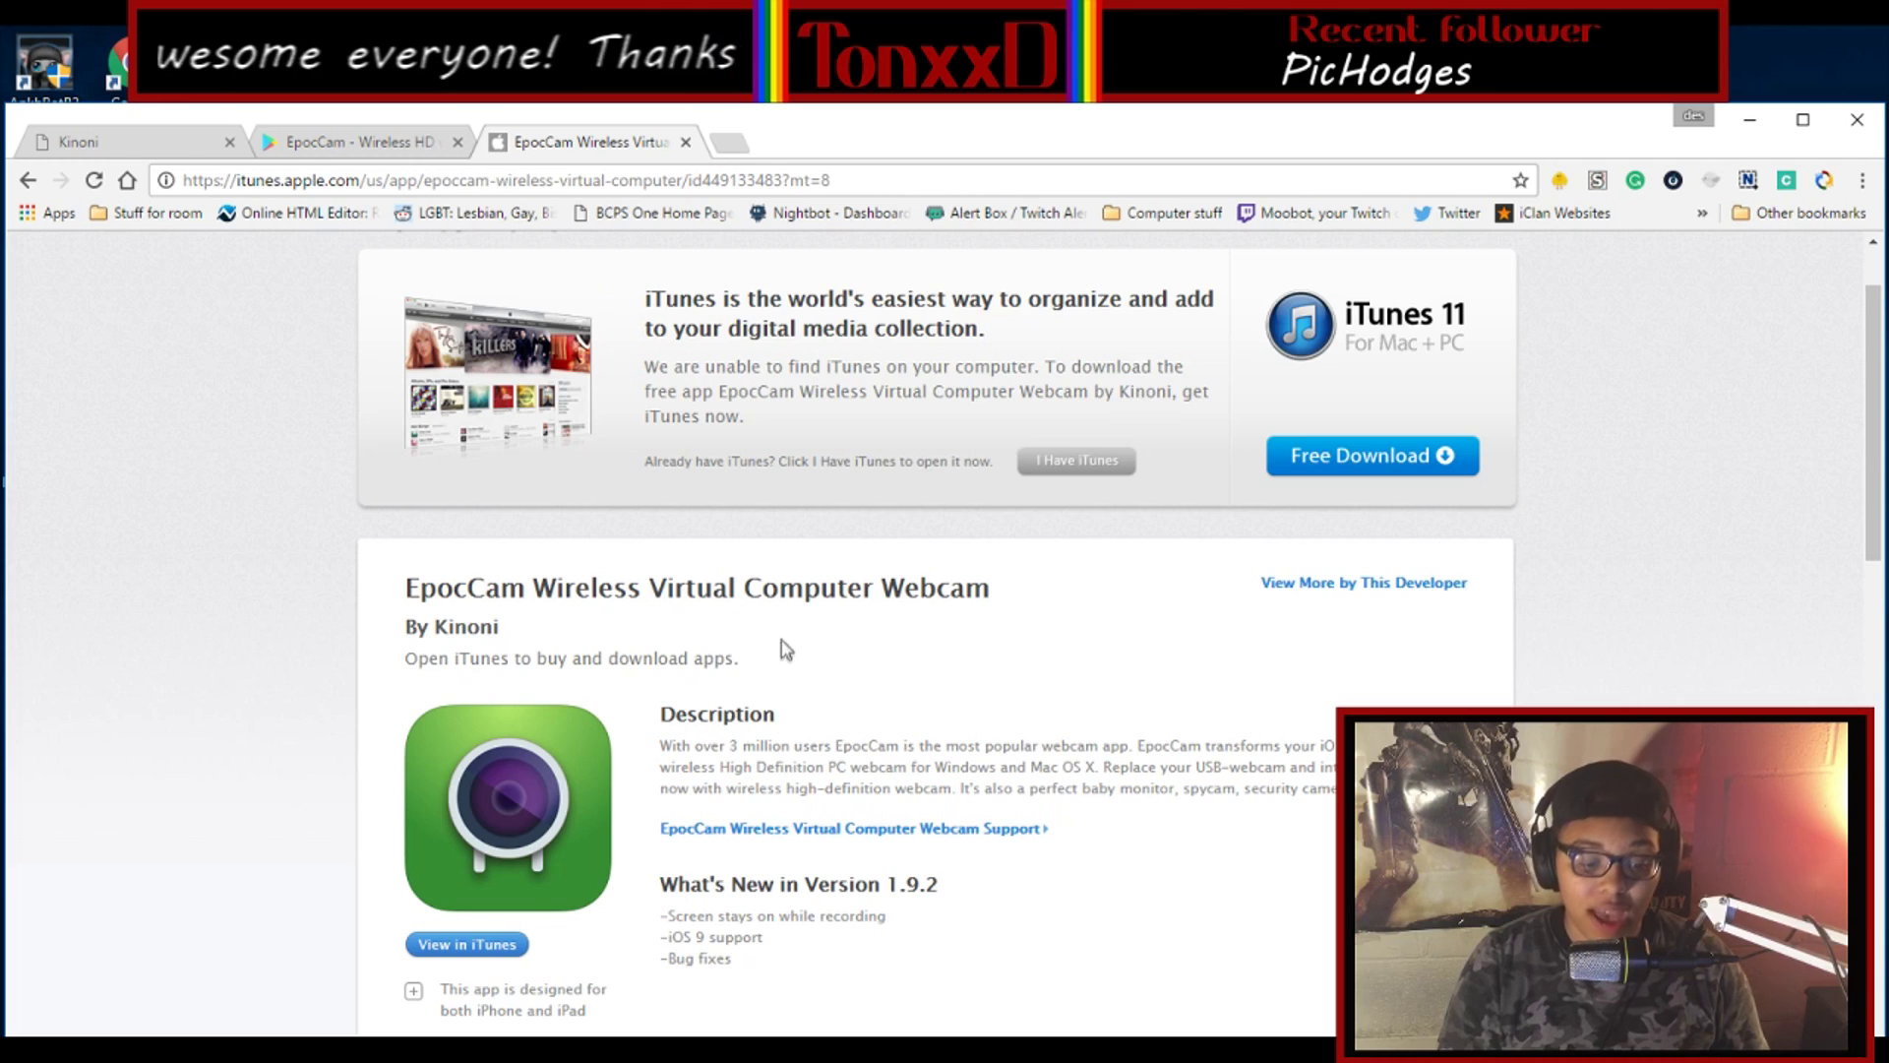
pyautogui.scroll(-1, 785, 646)
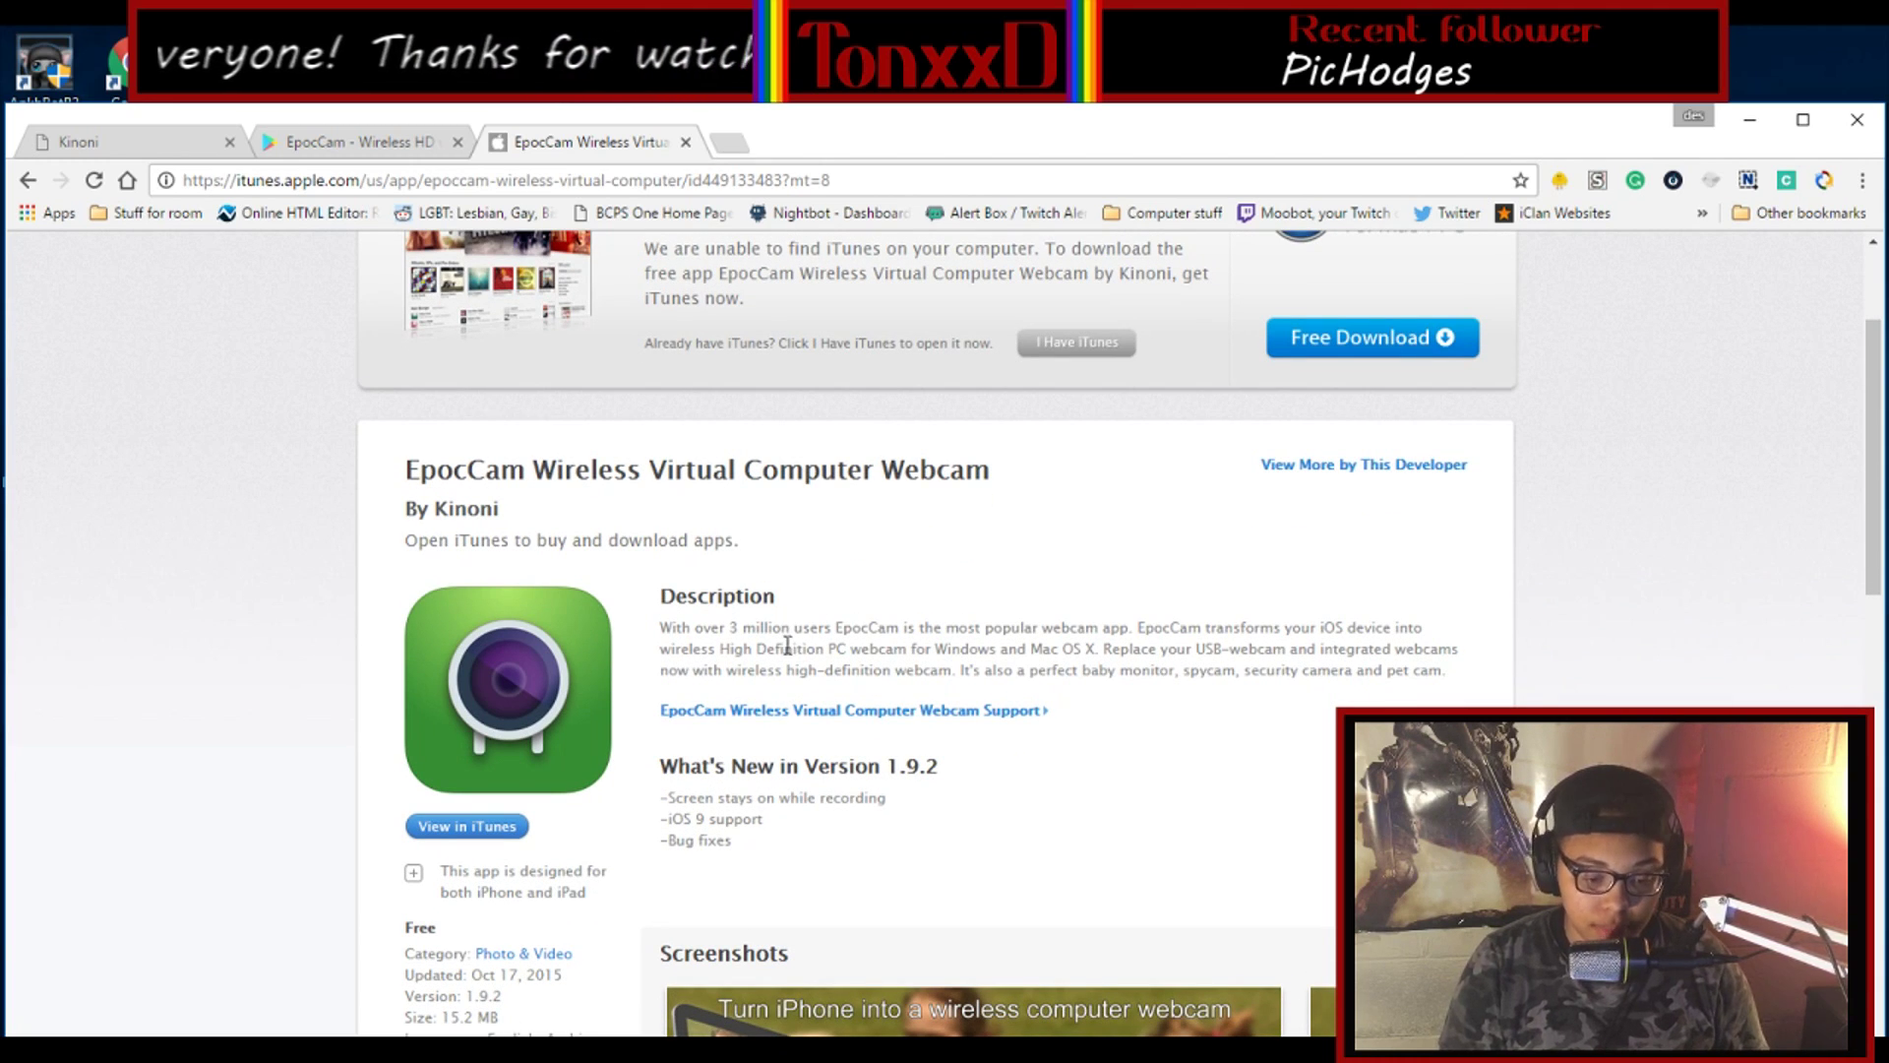
pyautogui.scroll(-1, 788, 646)
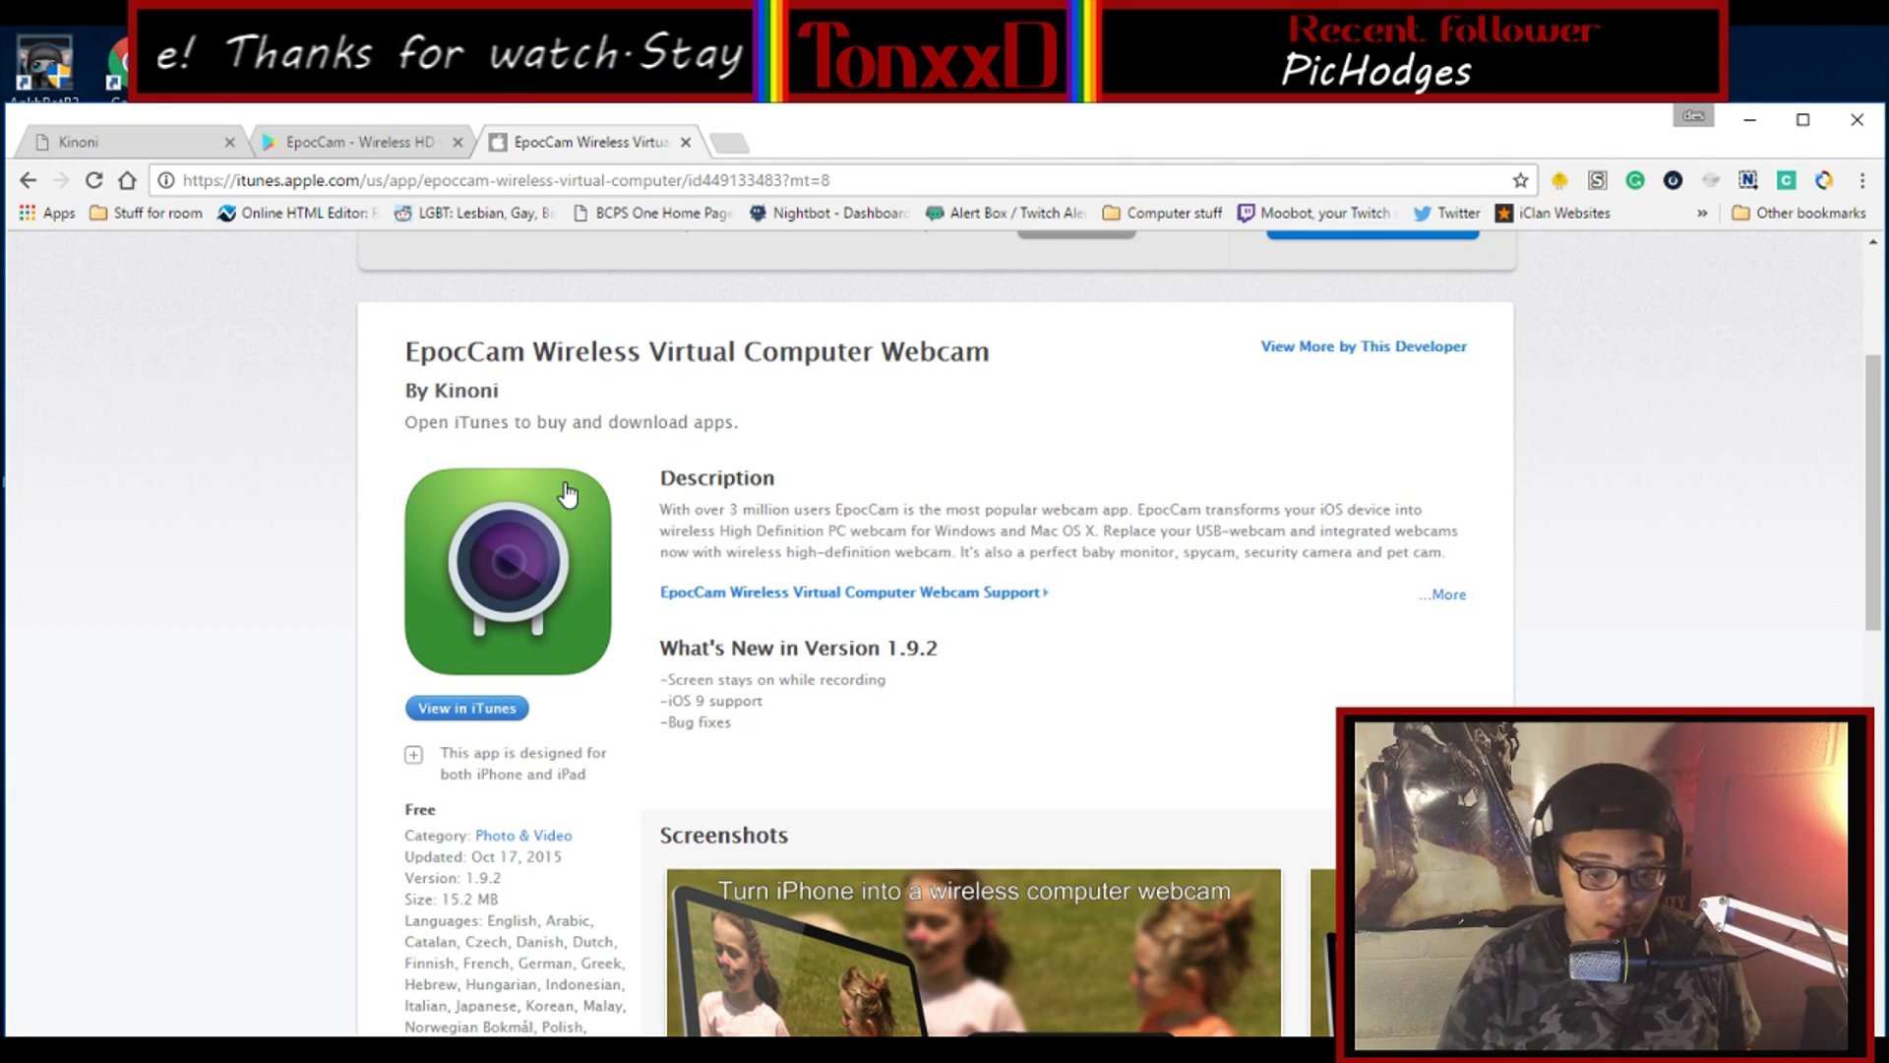
pyautogui.click(1757, 126)
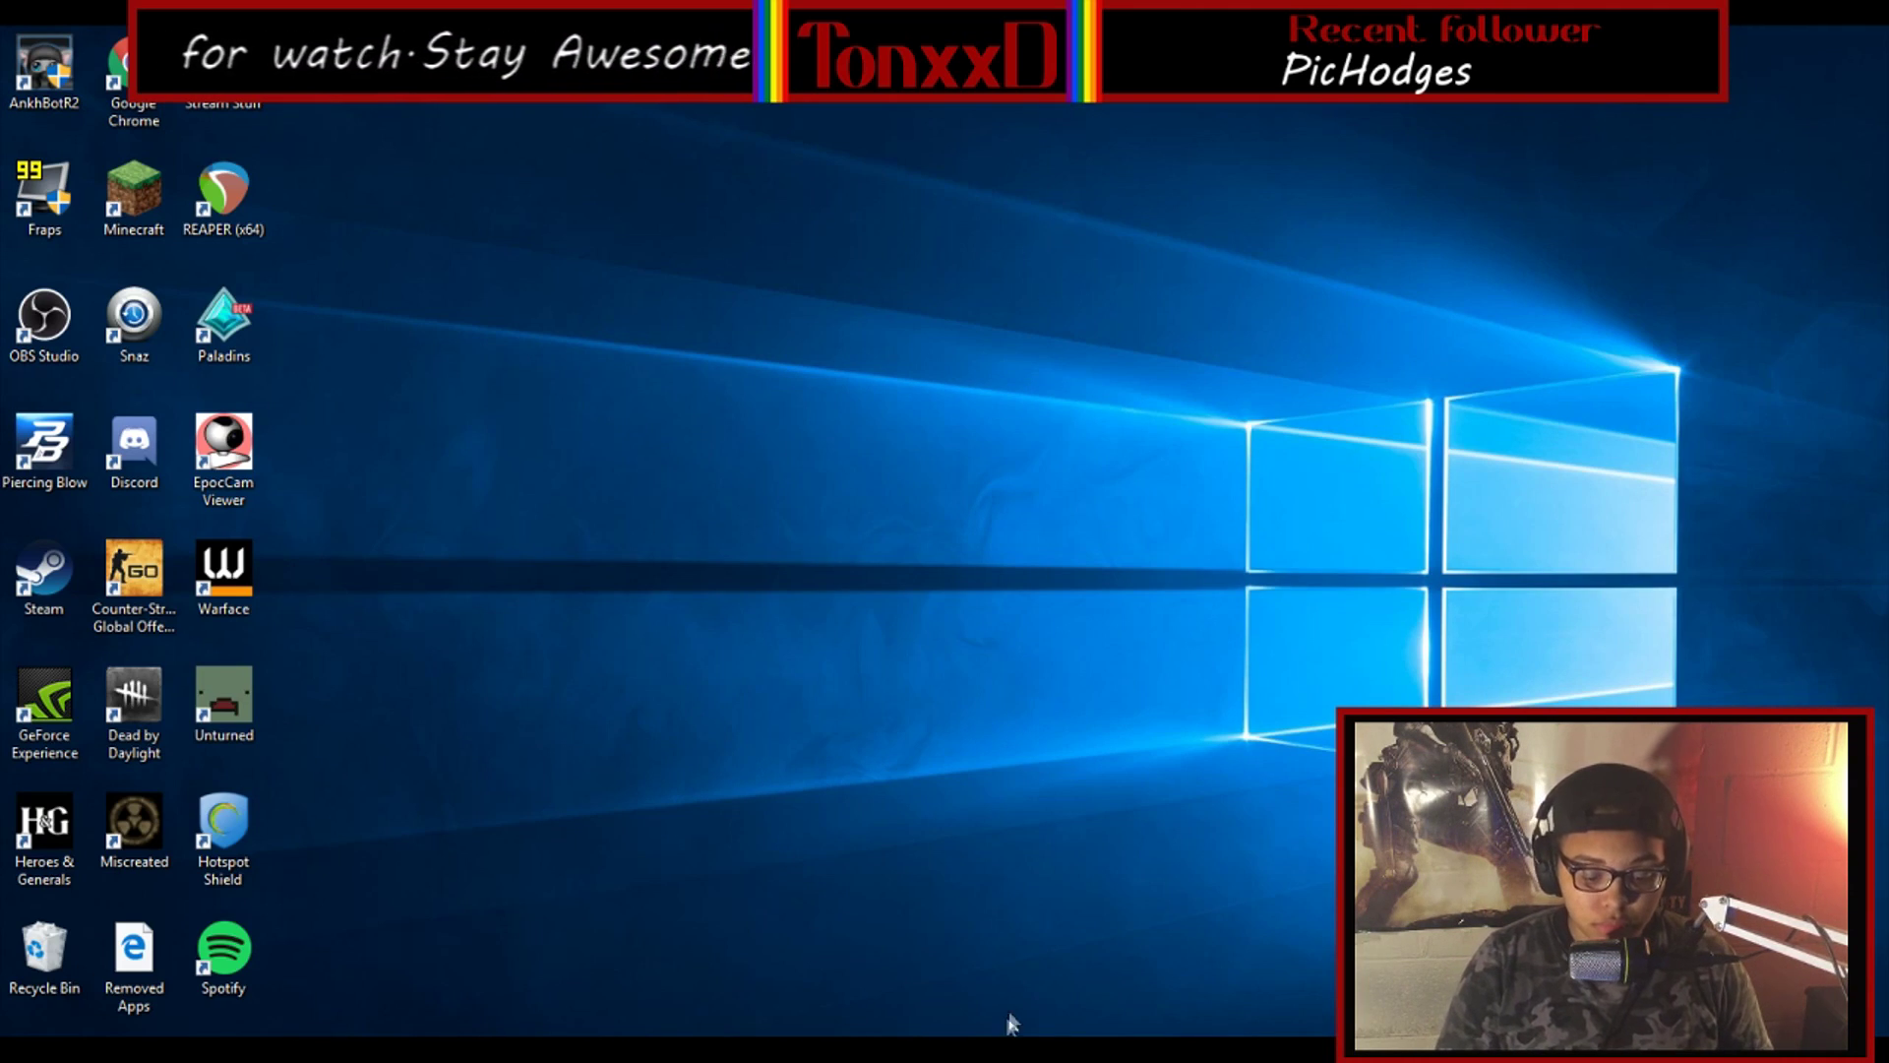
# Back in OBS, hide the cam webcam, delete cam1 from the Main scene, and start a Window Capture source.
pyautogui.hotkey('alt', 'Tab')
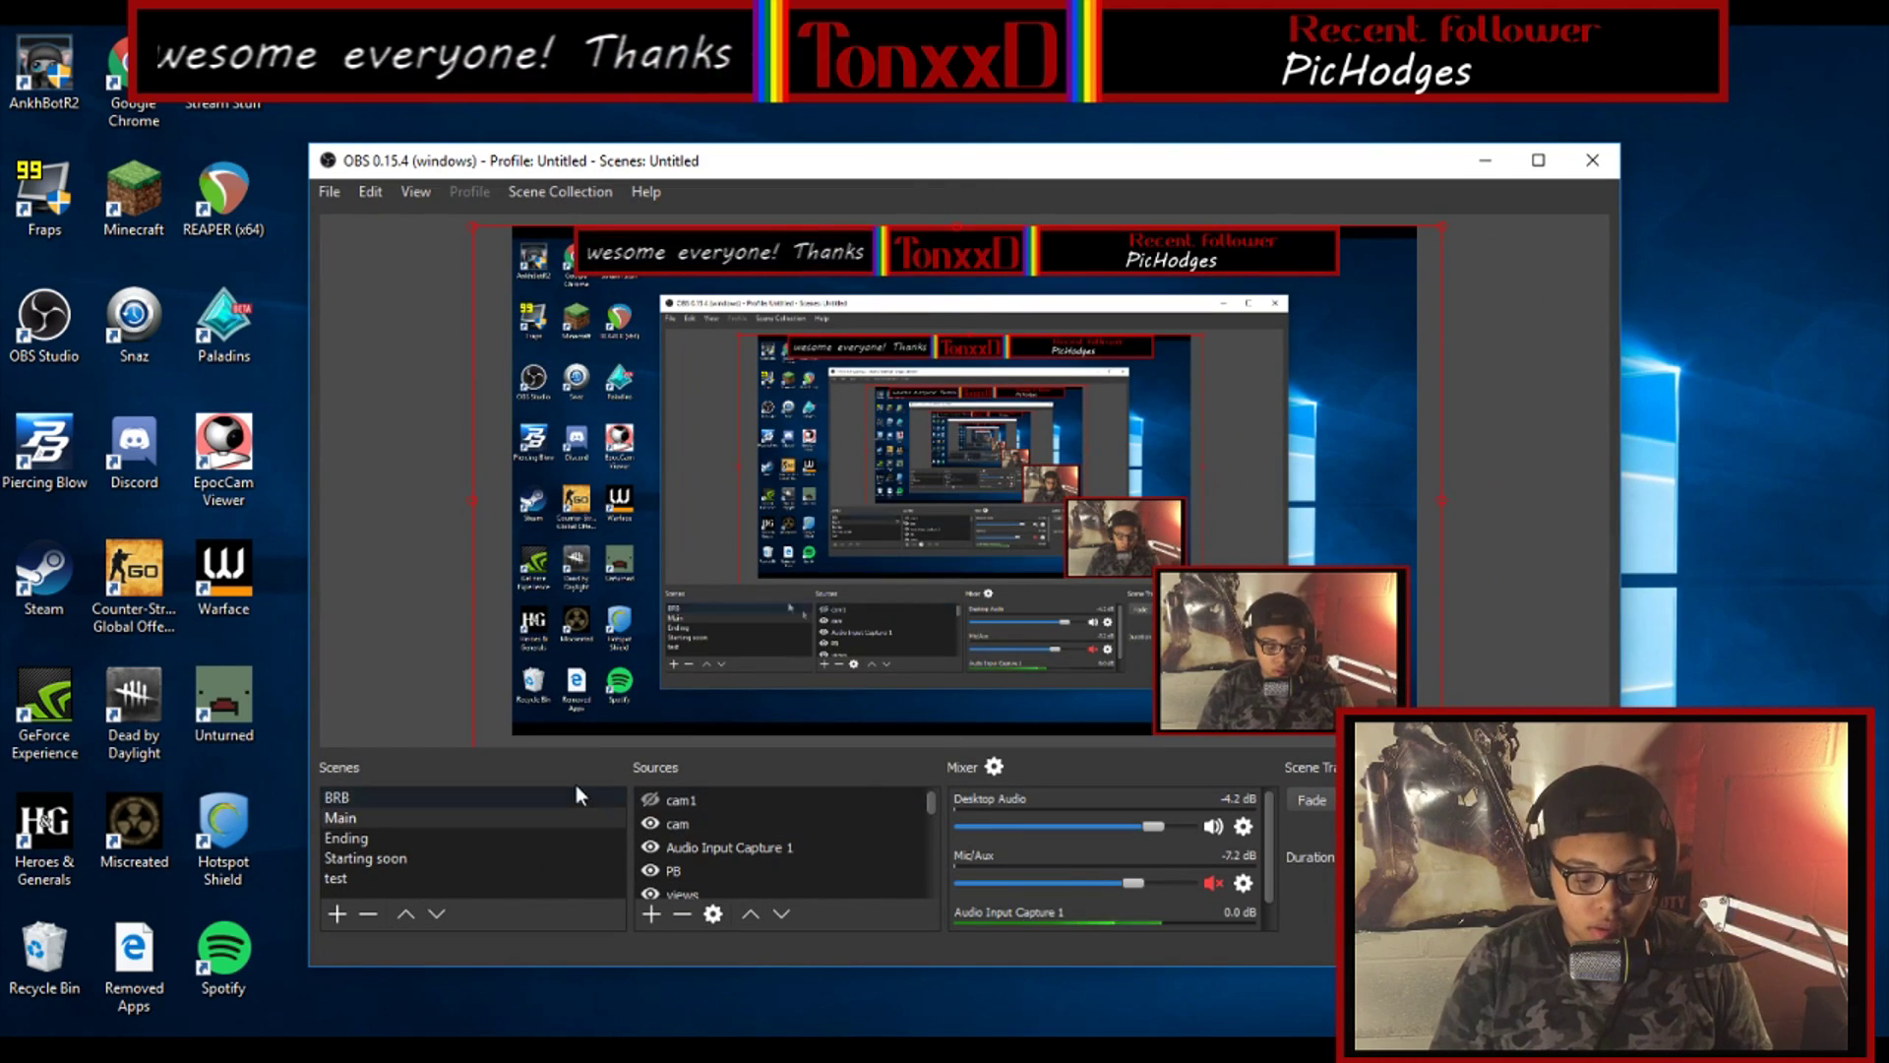
pyautogui.click(651, 825)
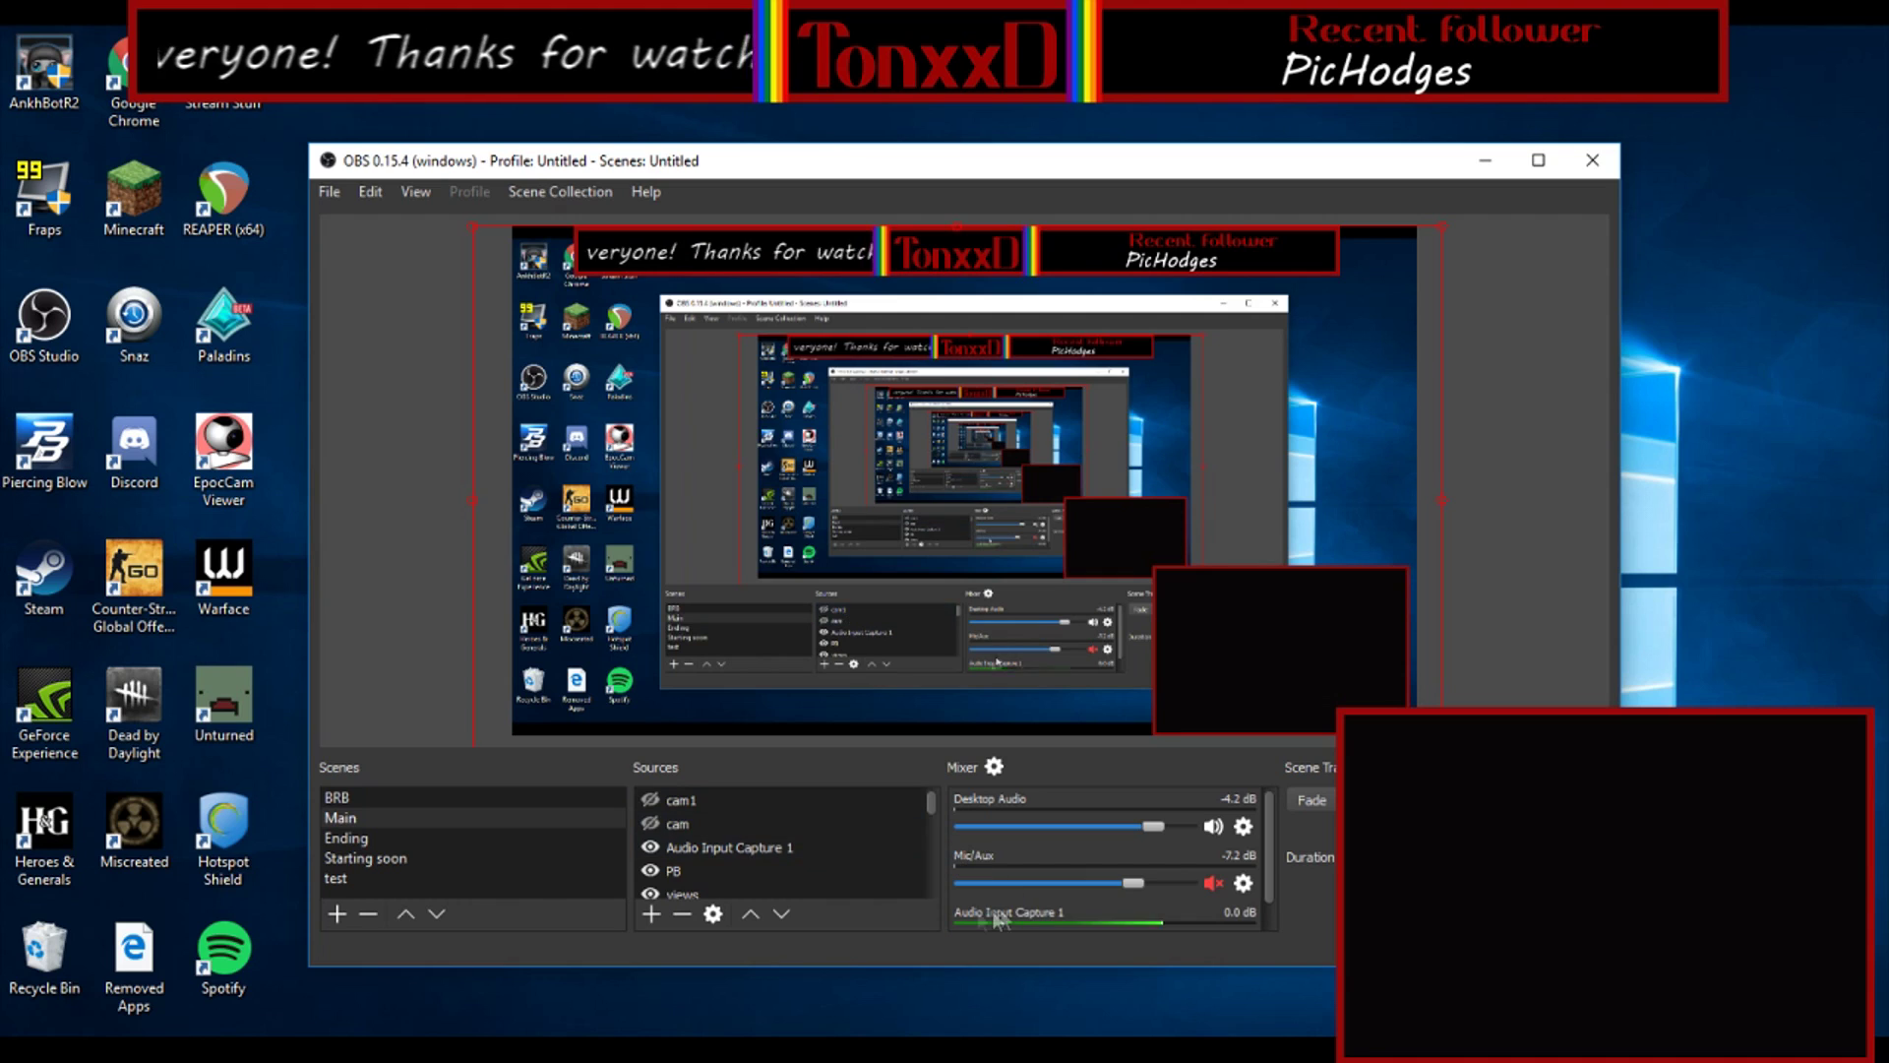
pyautogui.rightClick(671, 807)
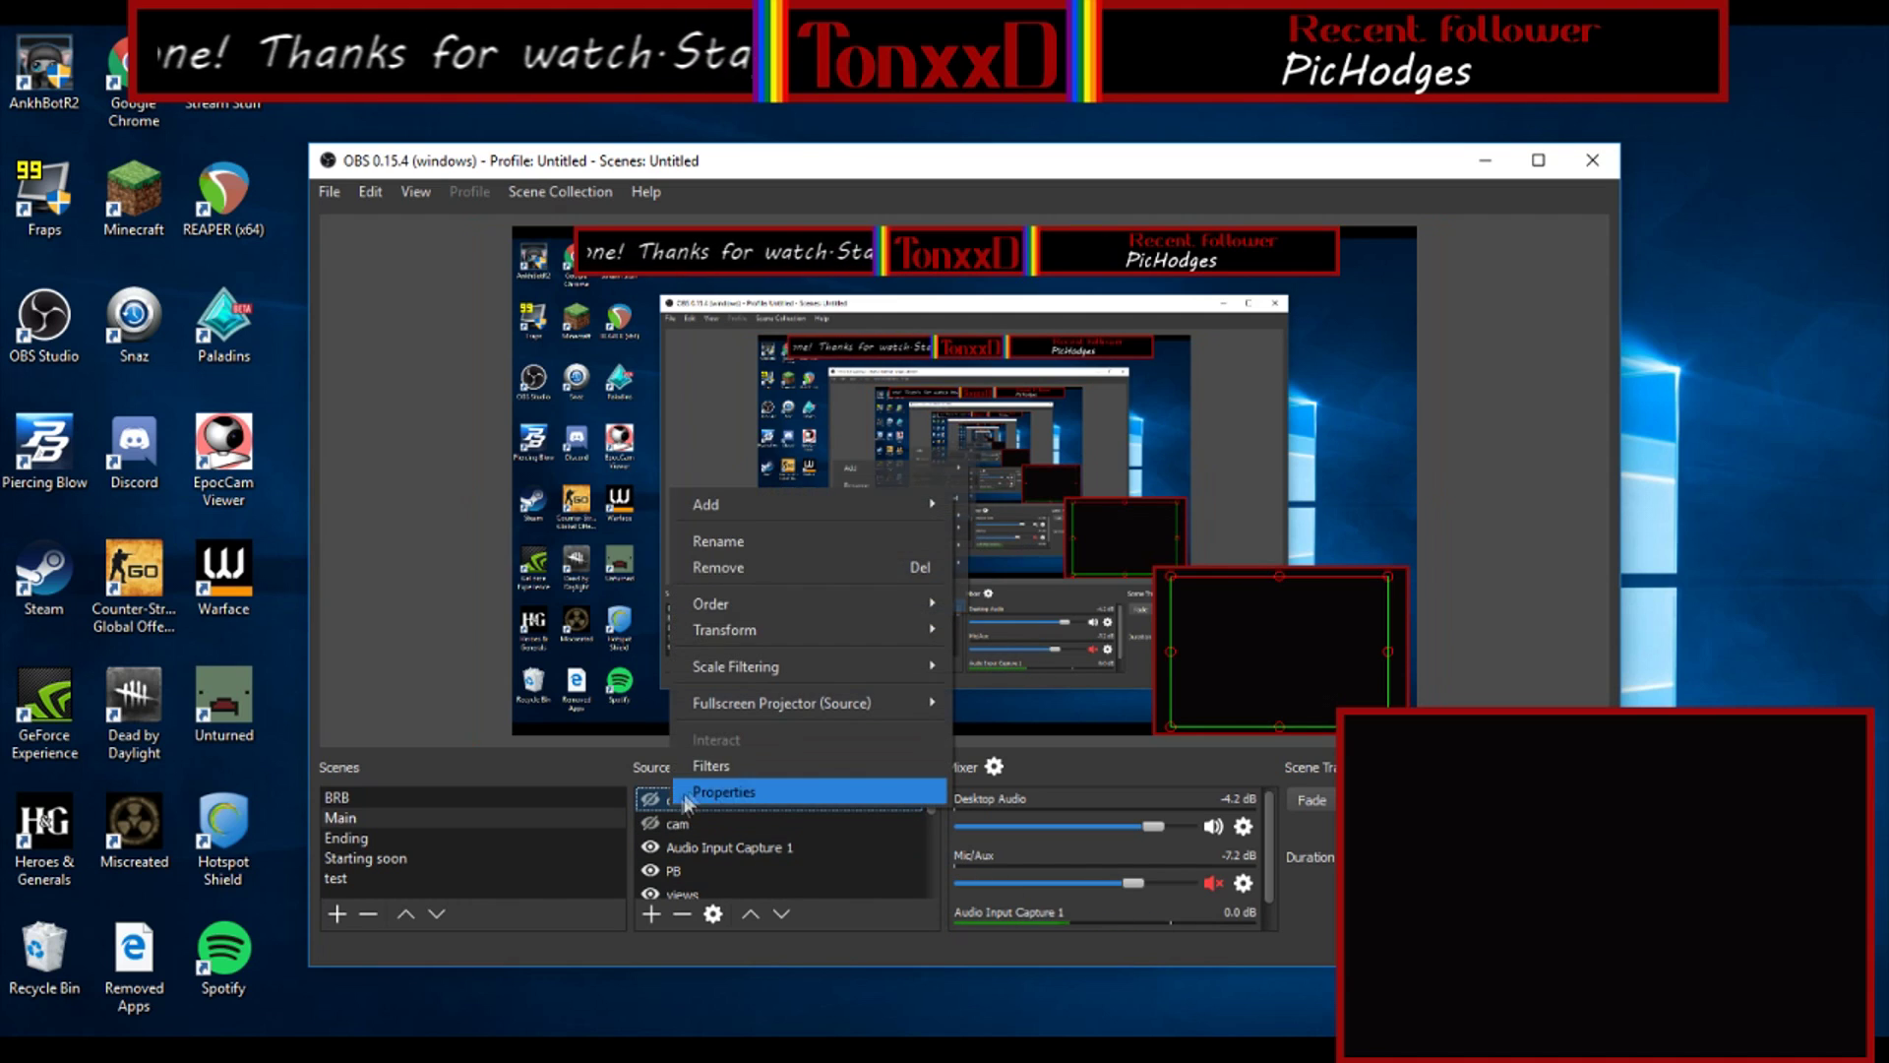
pyautogui.click(770, 569)
pyautogui.click(995, 606)
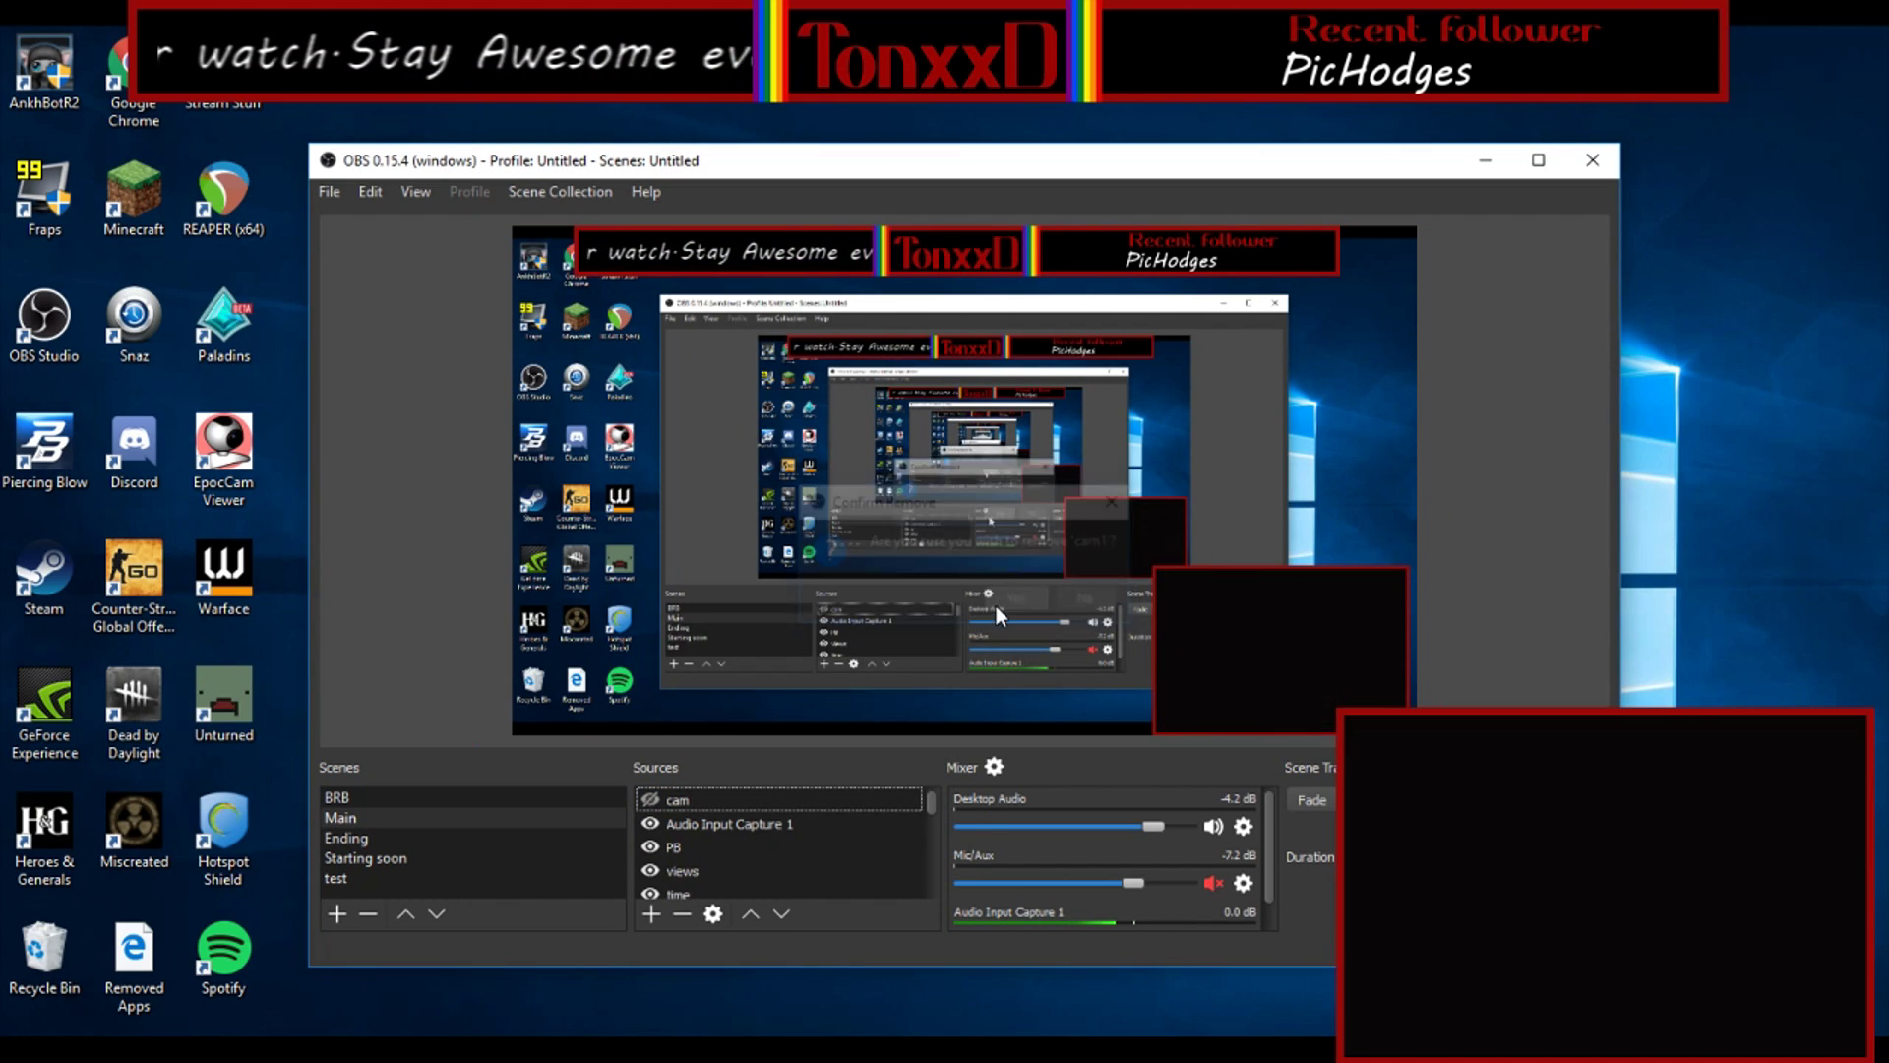
pyautogui.click(651, 913)
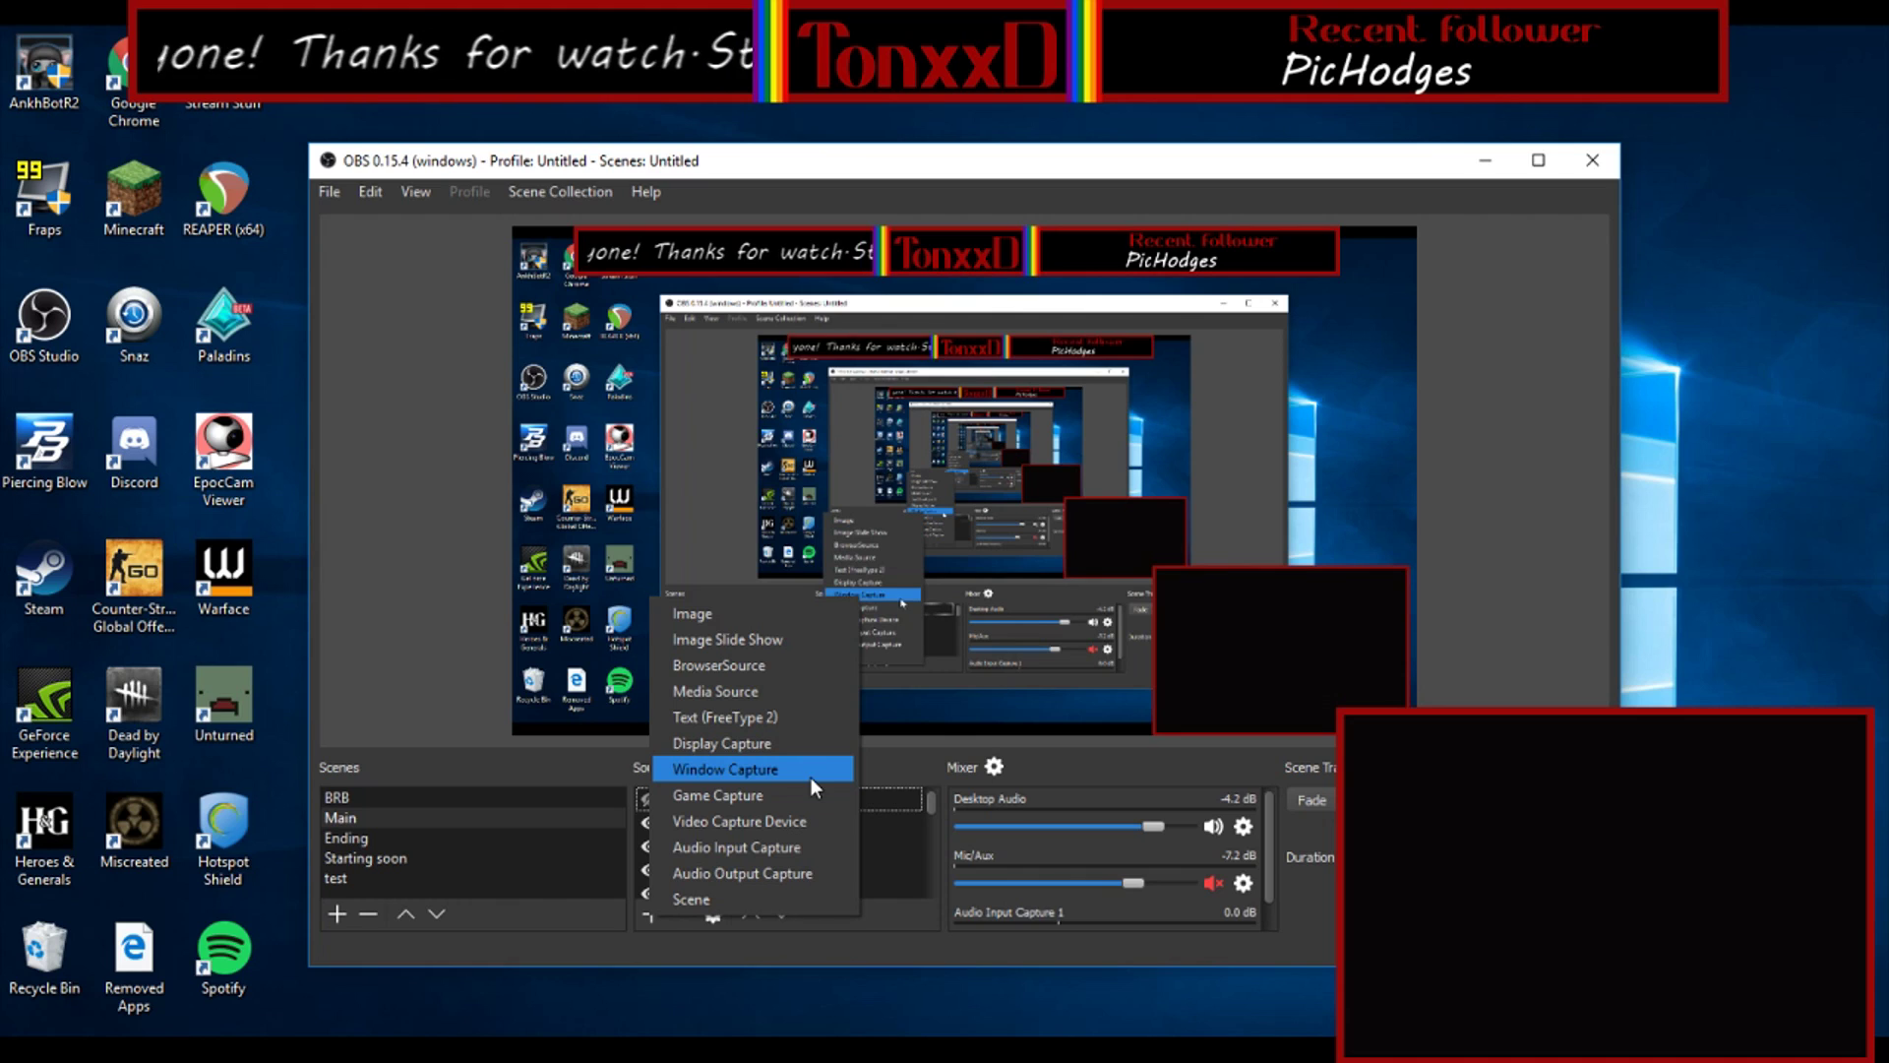
pyautogui.click(762, 760)
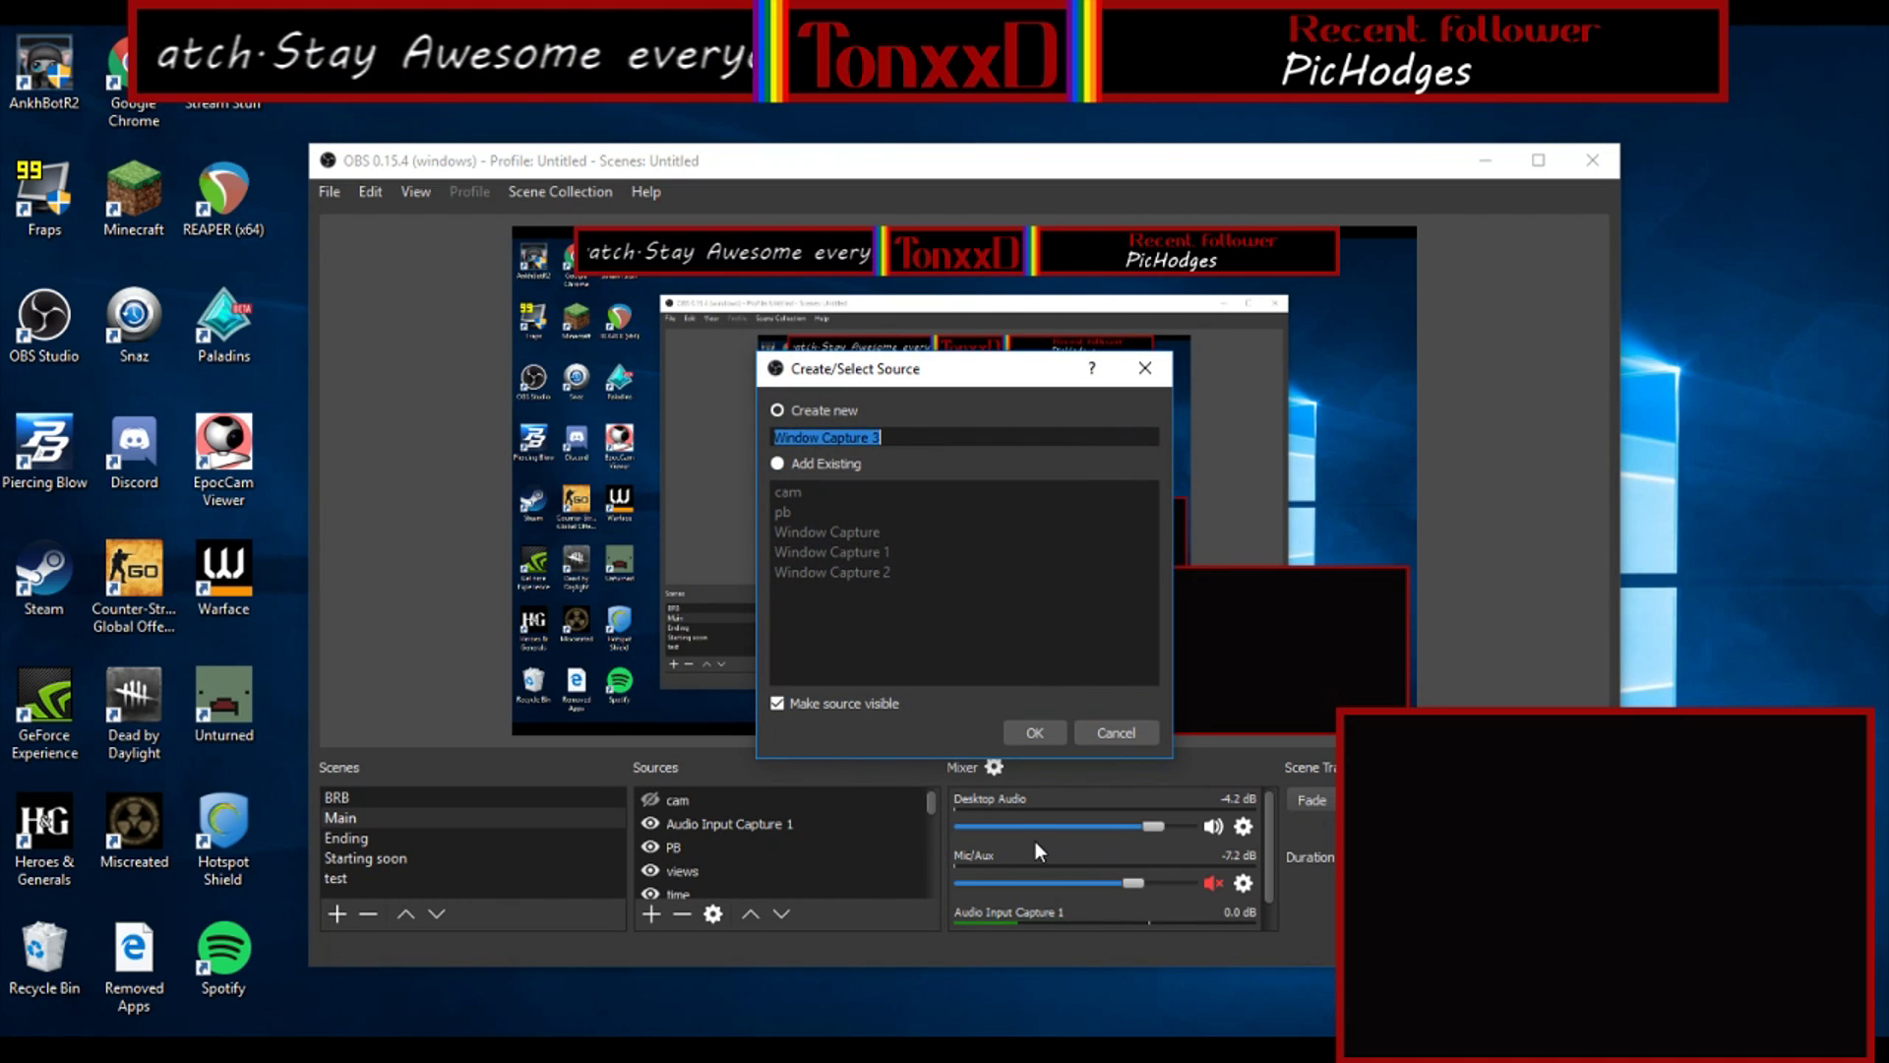
# Name the new window capture 'cam2' and have it capture the EpocCam Viewer window.
pyautogui.write('cam2')
pyautogui.press('Return')
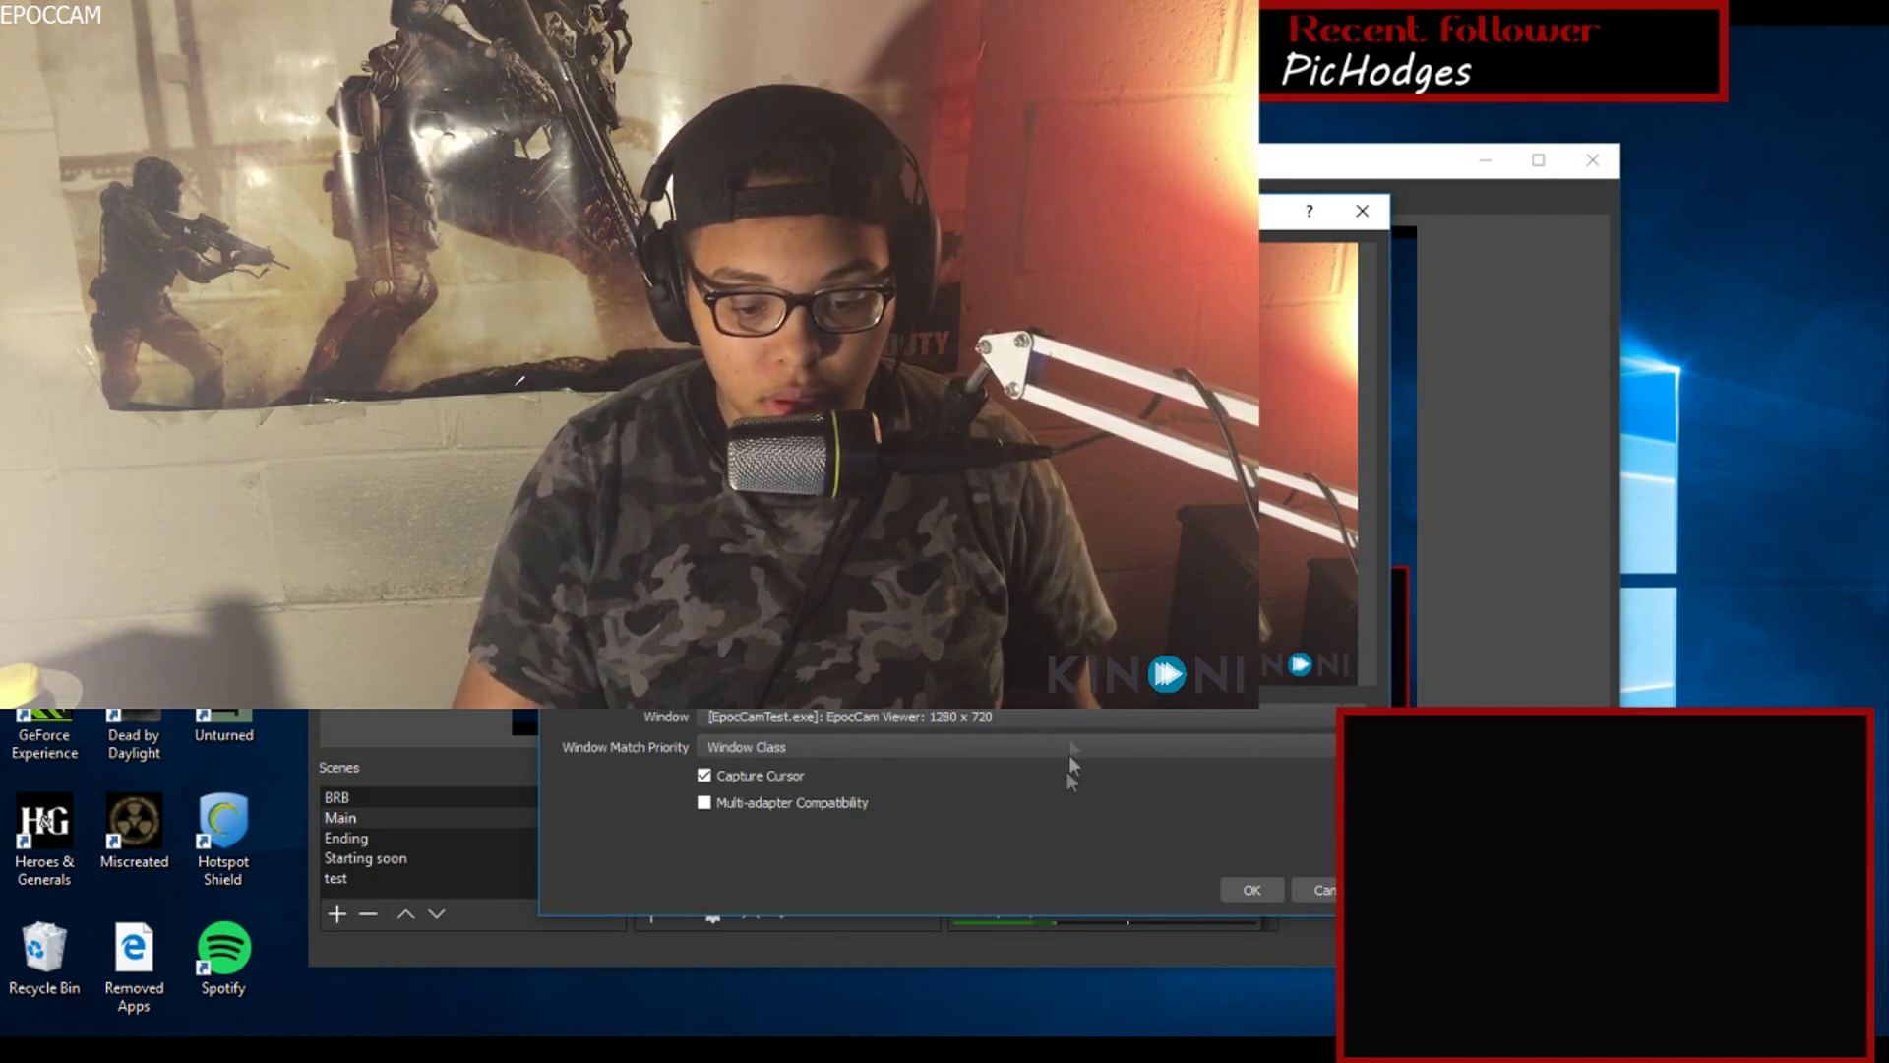
pyautogui.click(1253, 890)
# Reorder cam1 to sit just below alert, then shift its overlay right and down in the preview.
pyautogui.rightClick(1020, 500)
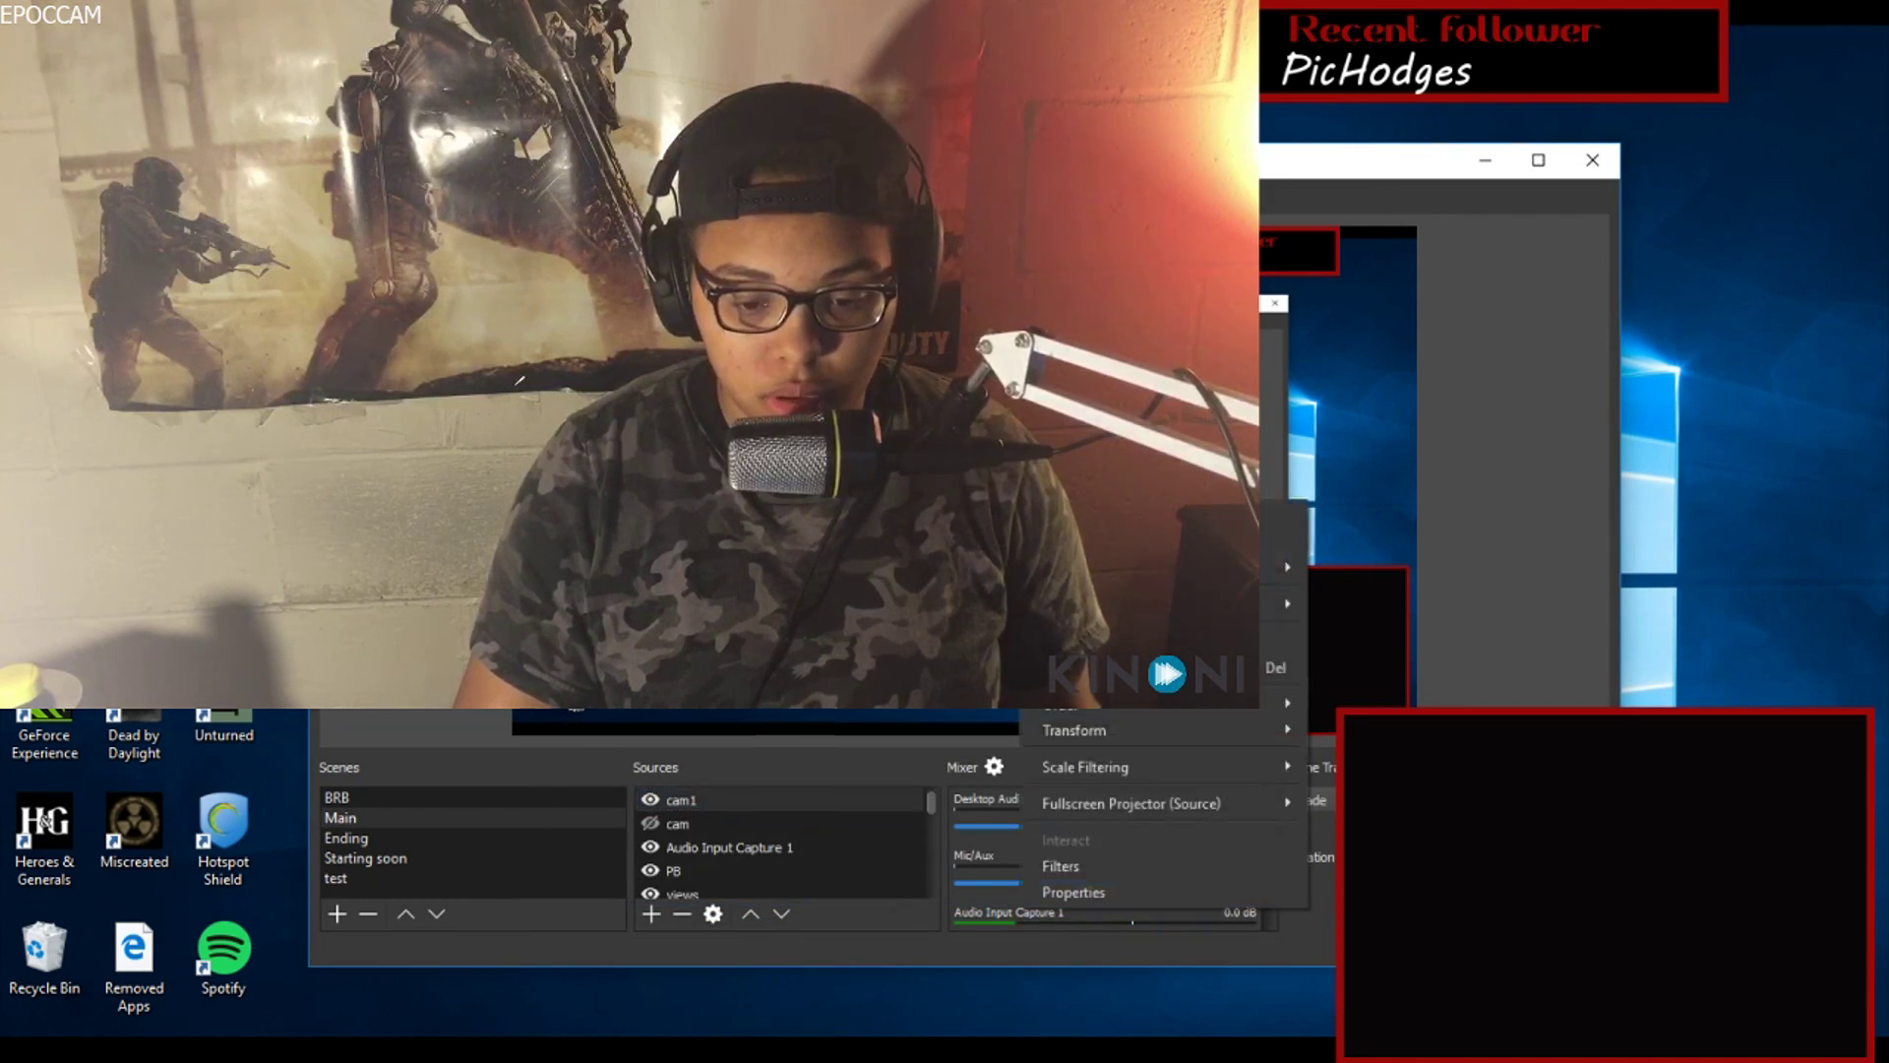
pyautogui.moveTo(1078, 708)
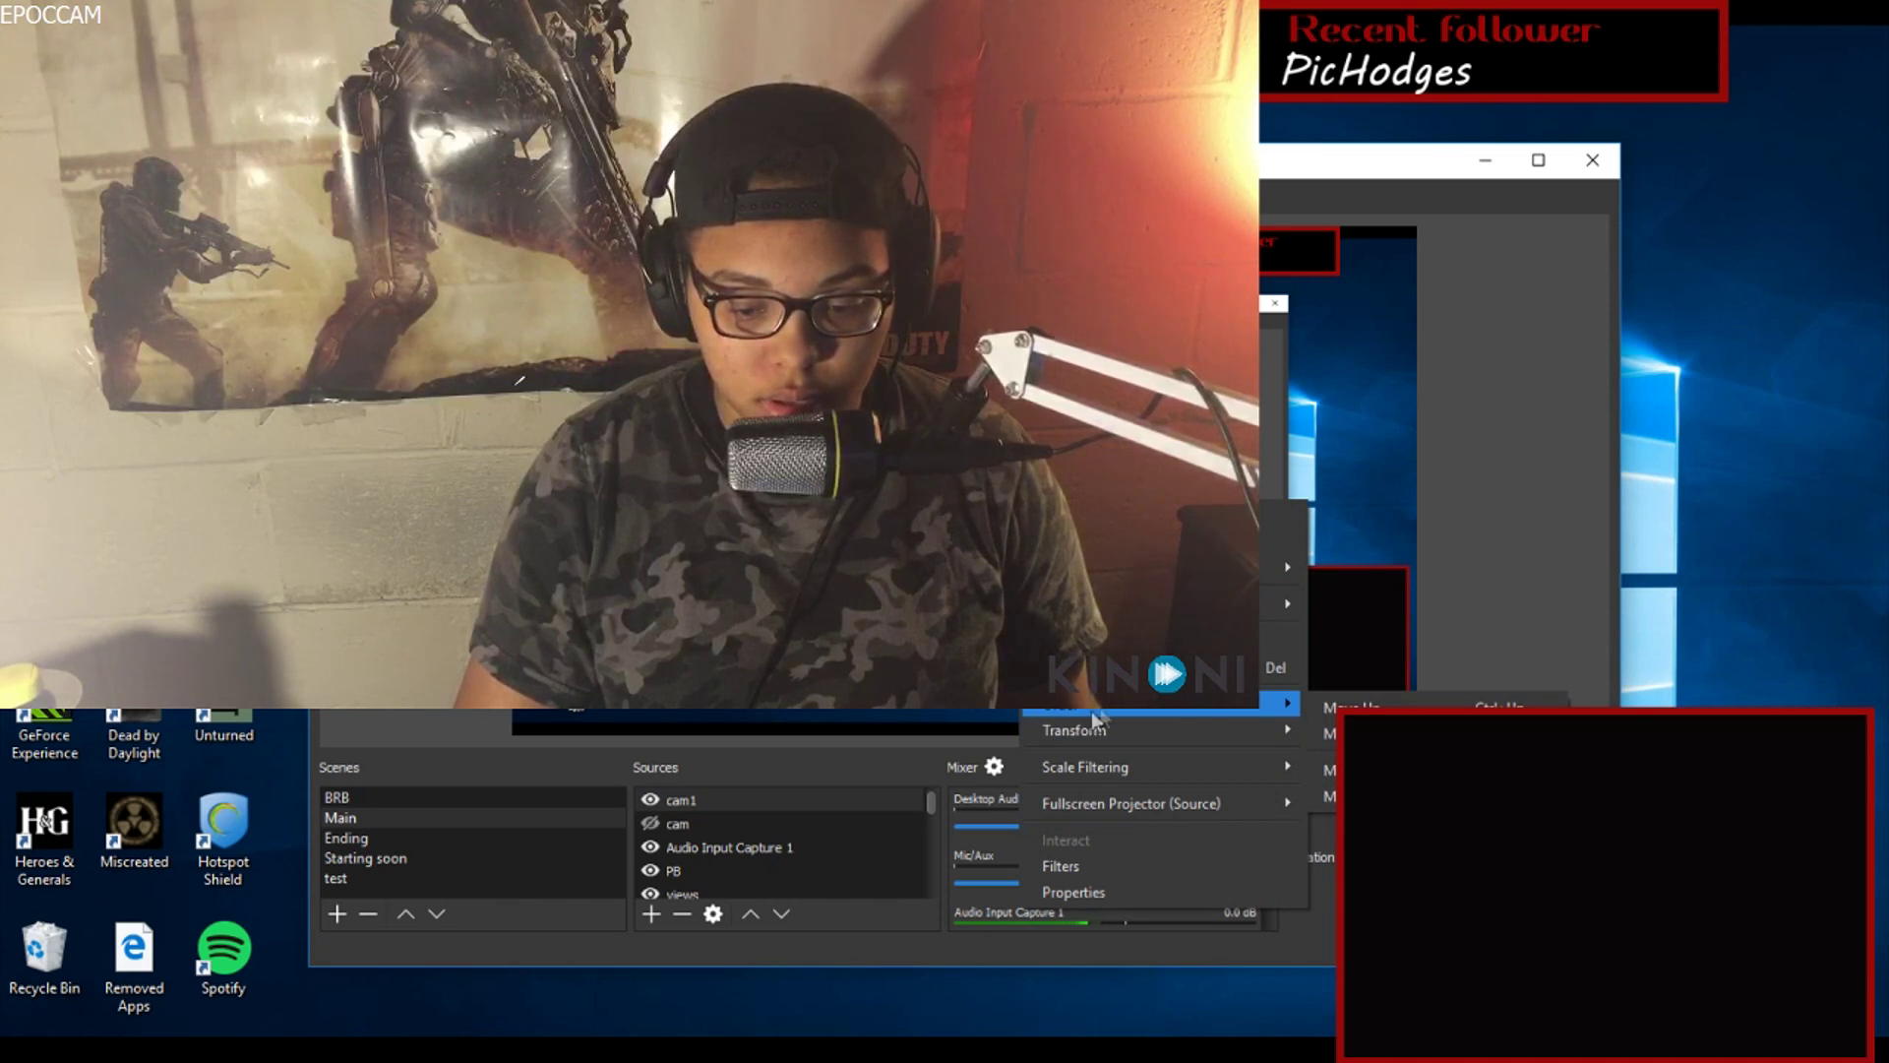
pyautogui.click(1329, 796)
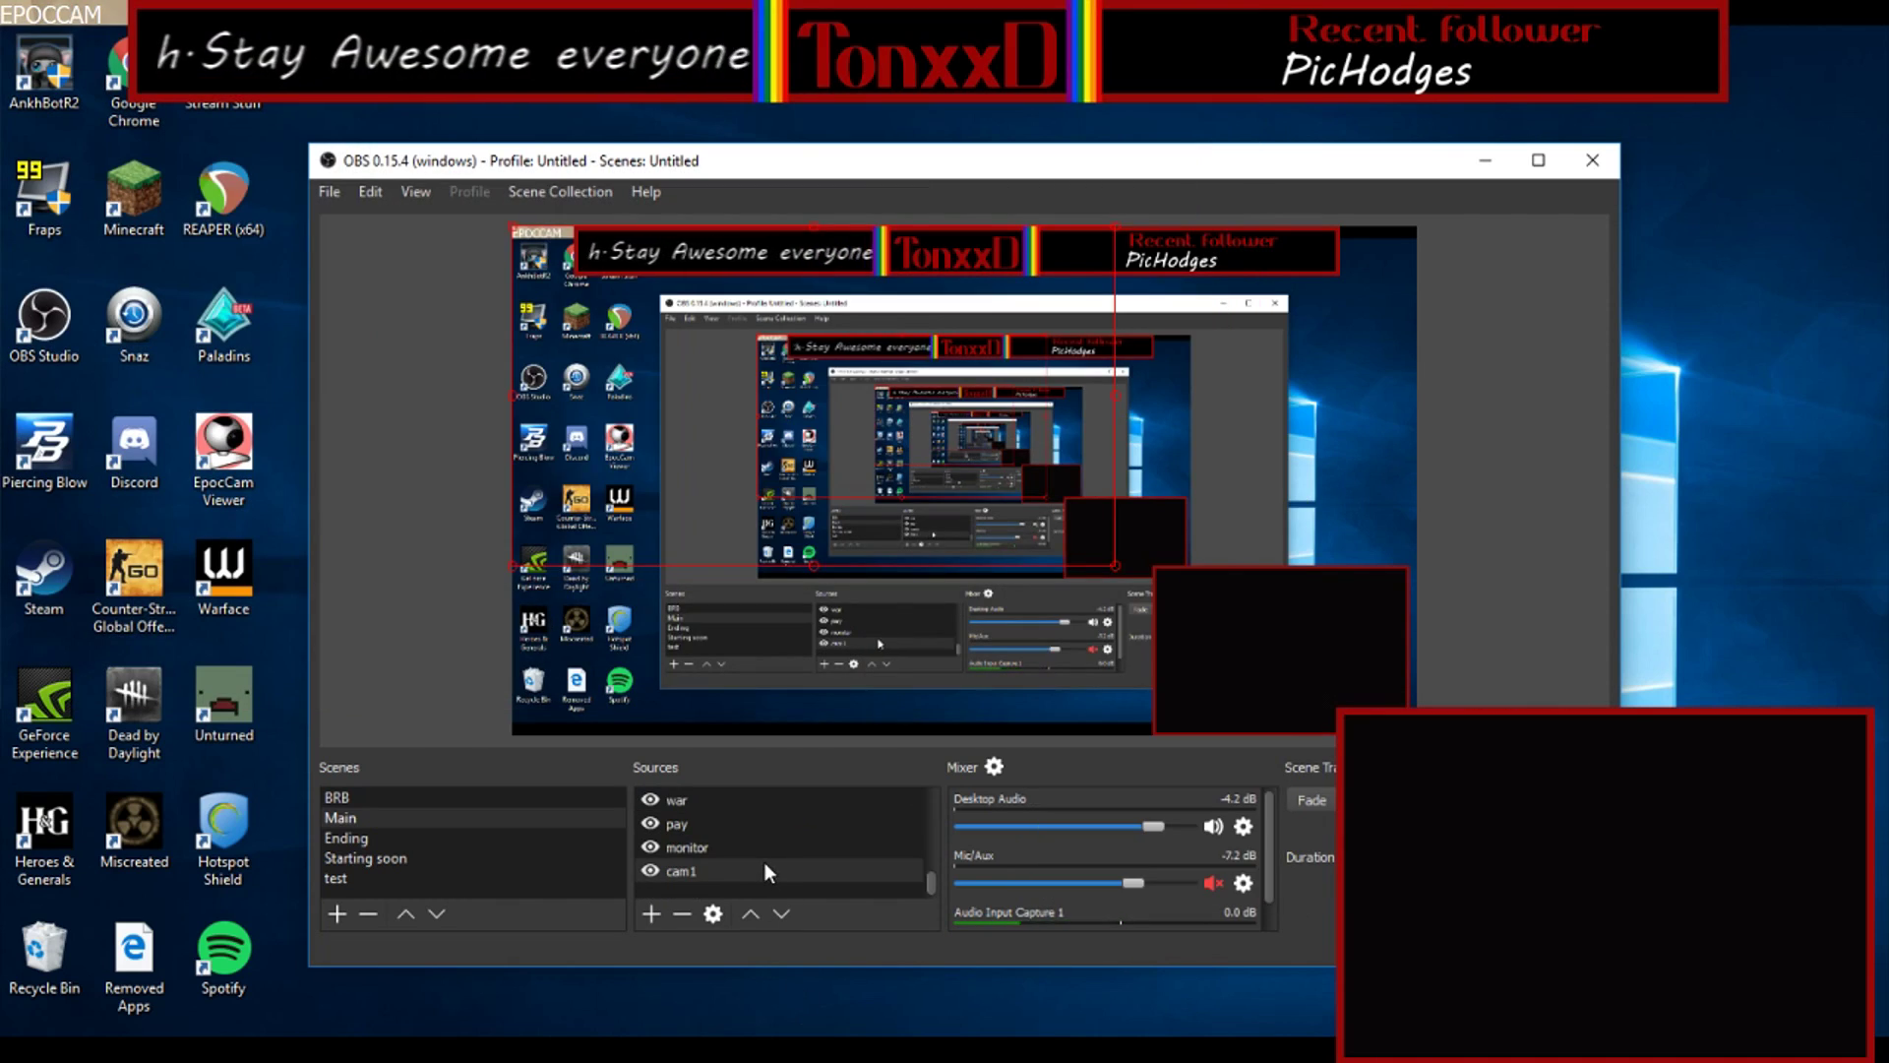
pyautogui.rightClick(725, 876)
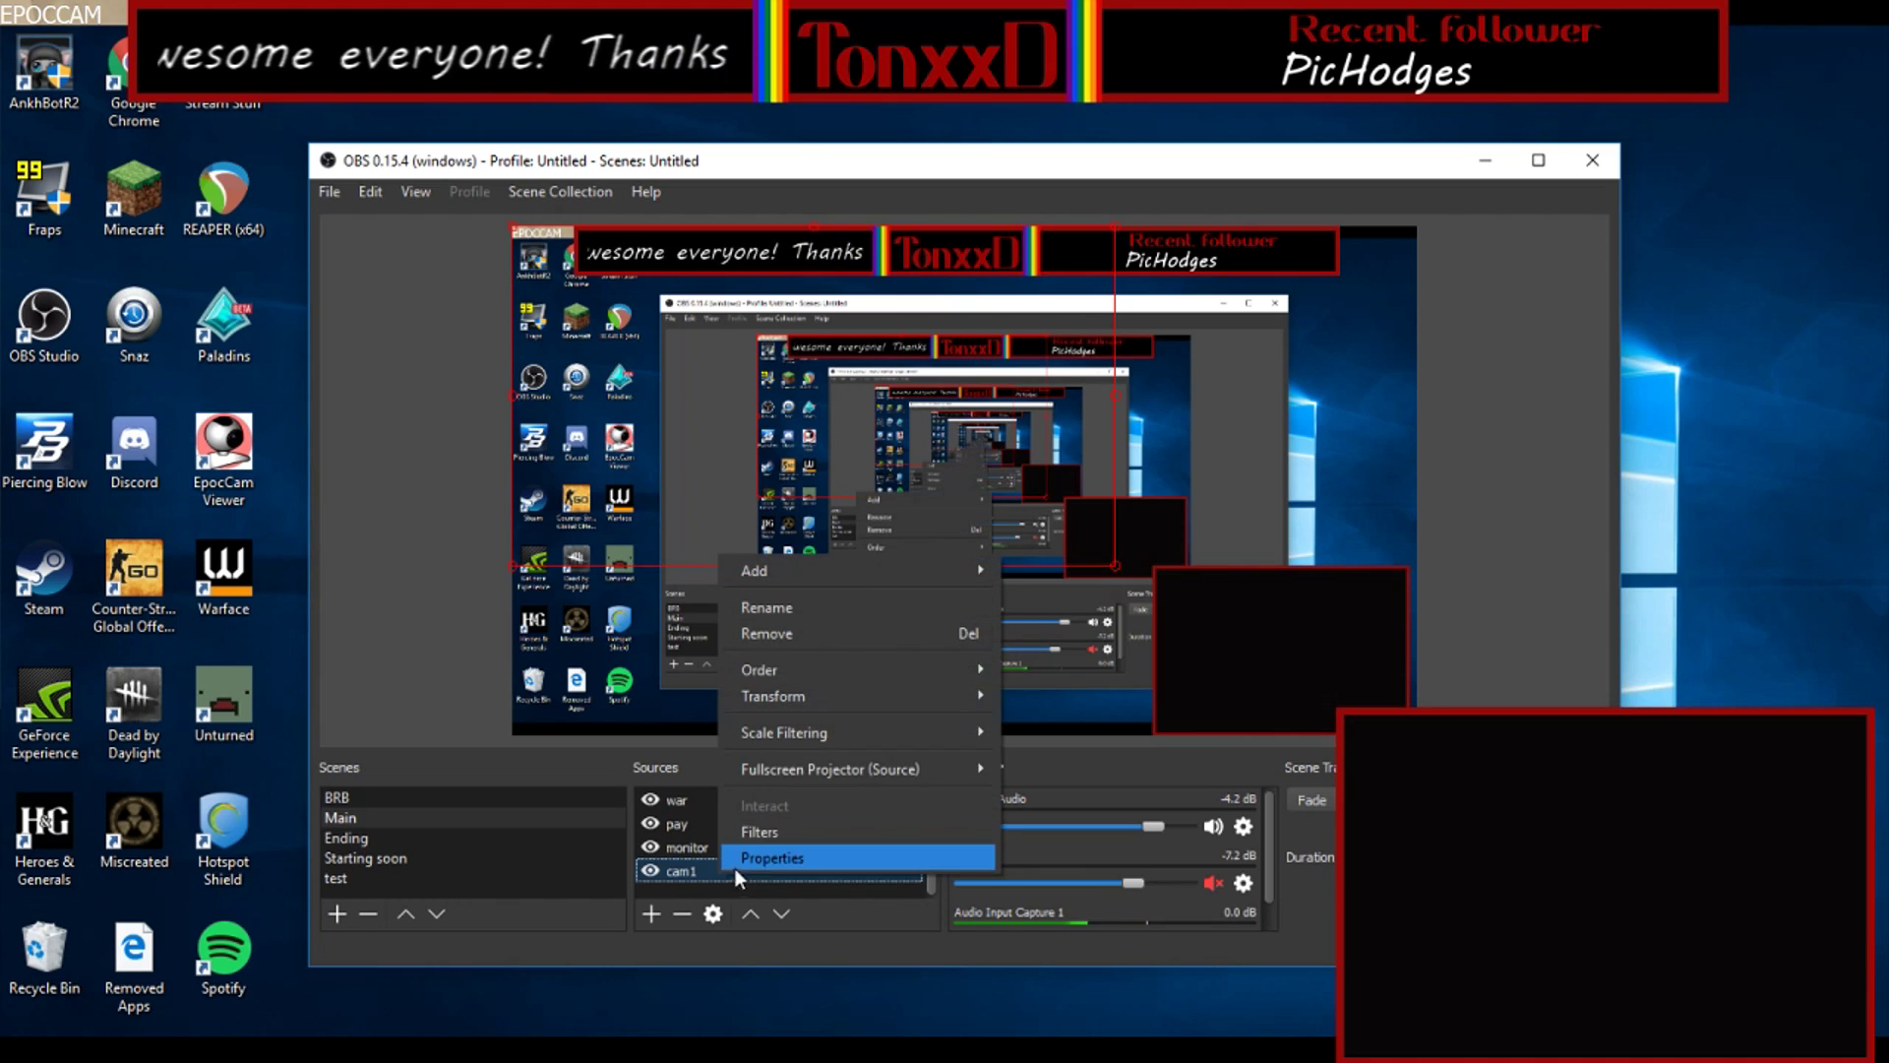
pyautogui.moveTo(854, 688)
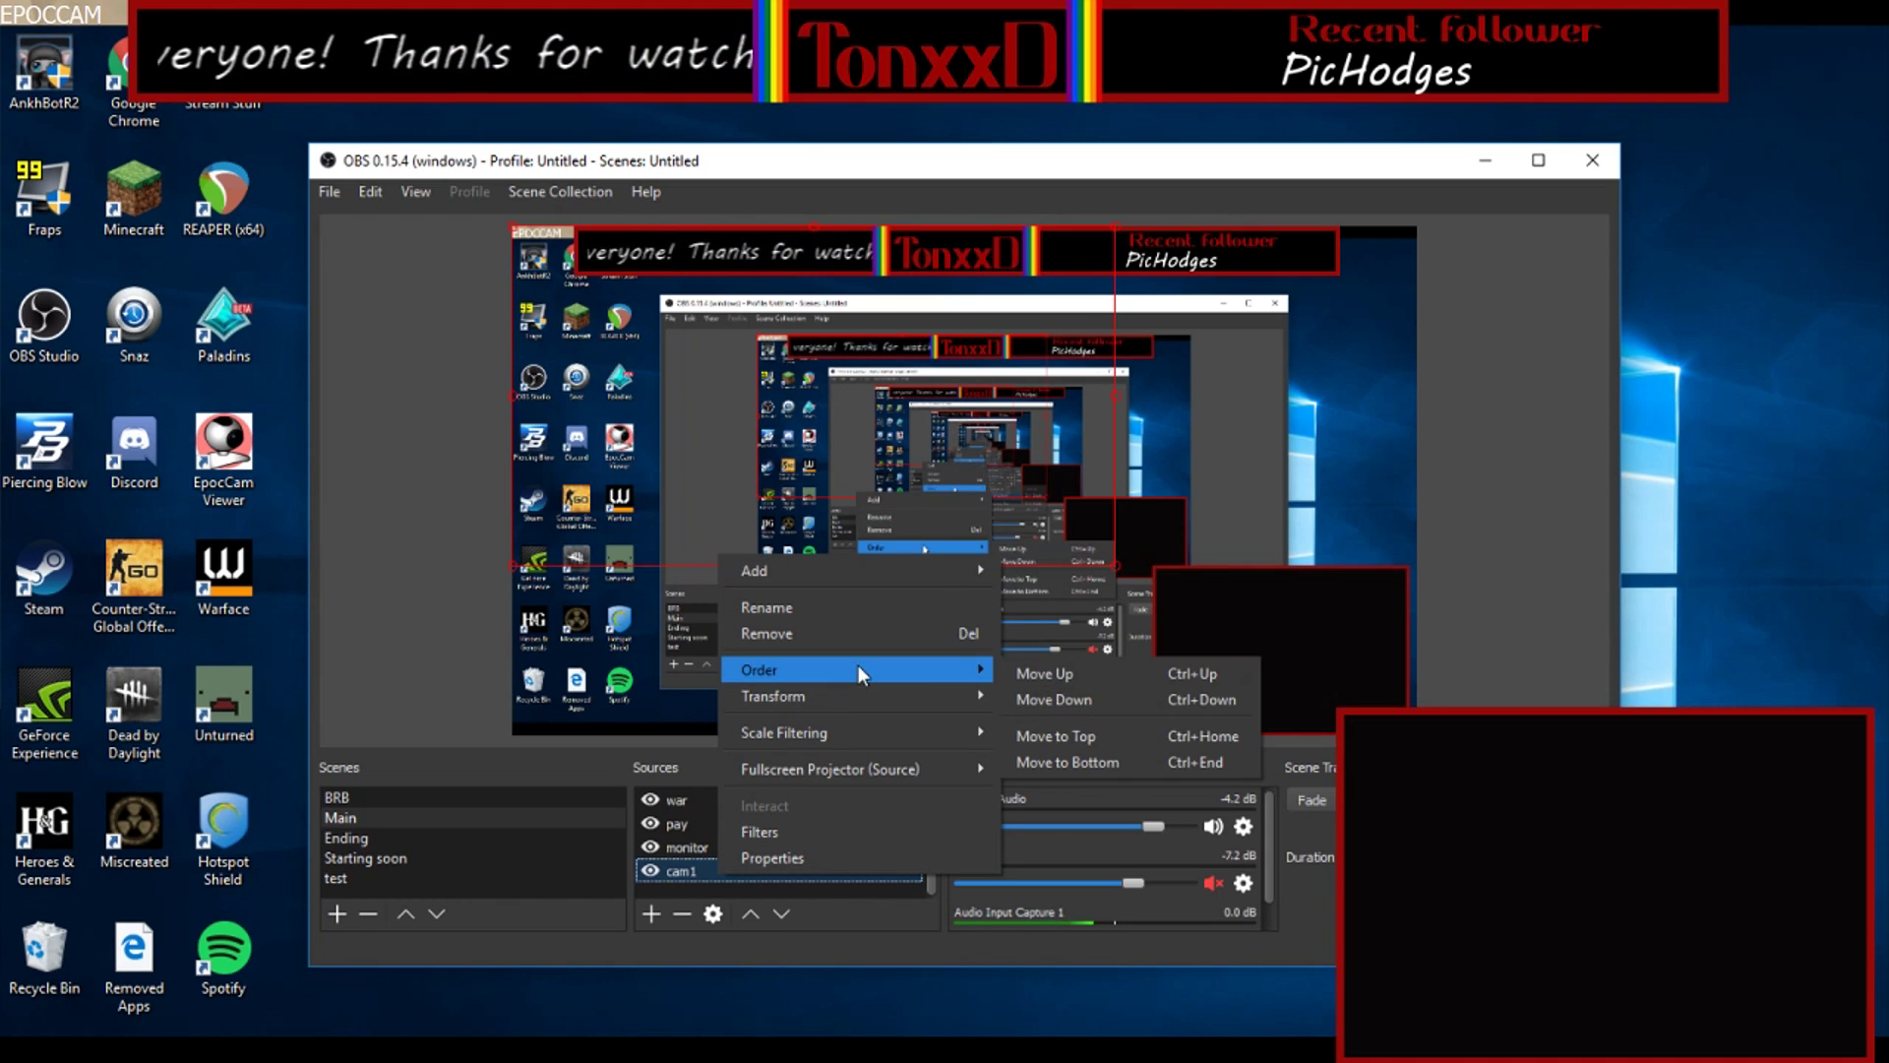
pyautogui.click(1078, 738)
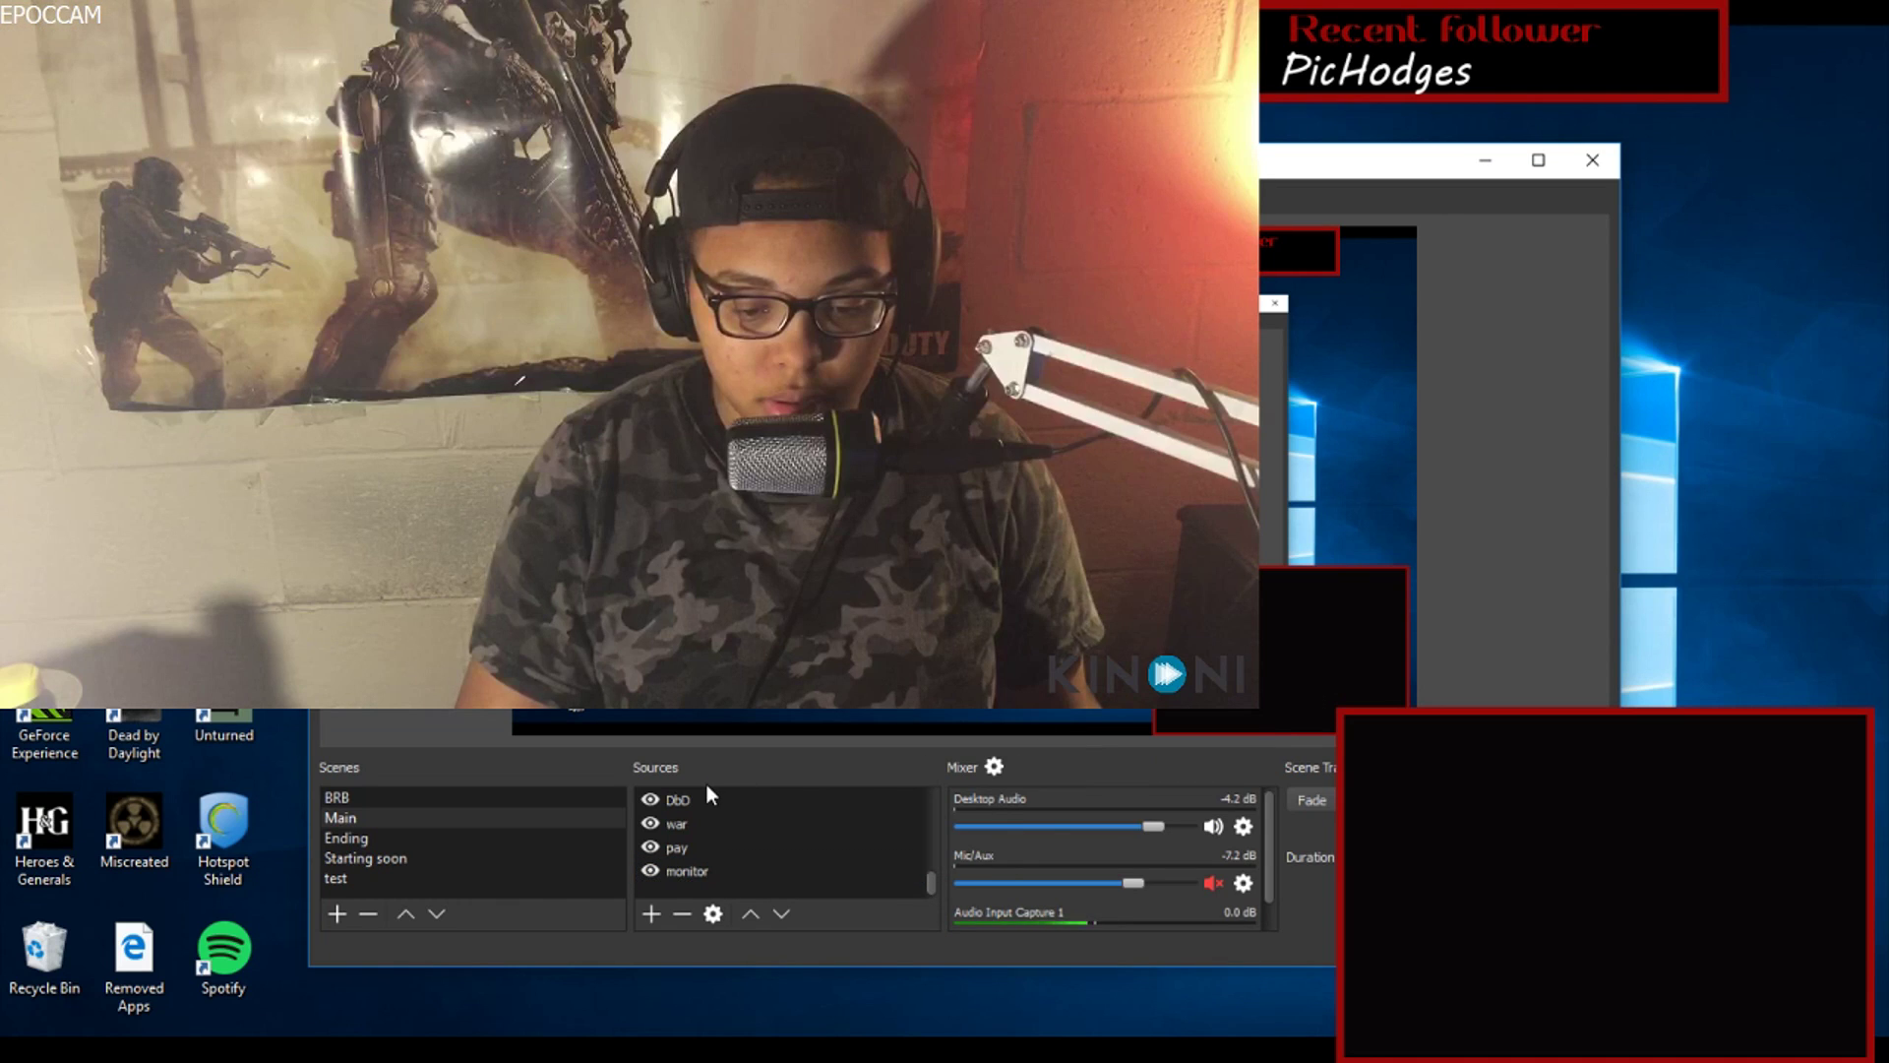
pyautogui.scroll(5, 711, 793)
pyautogui.moveTo(712, 853); pyautogui.dragTo(712, 880)
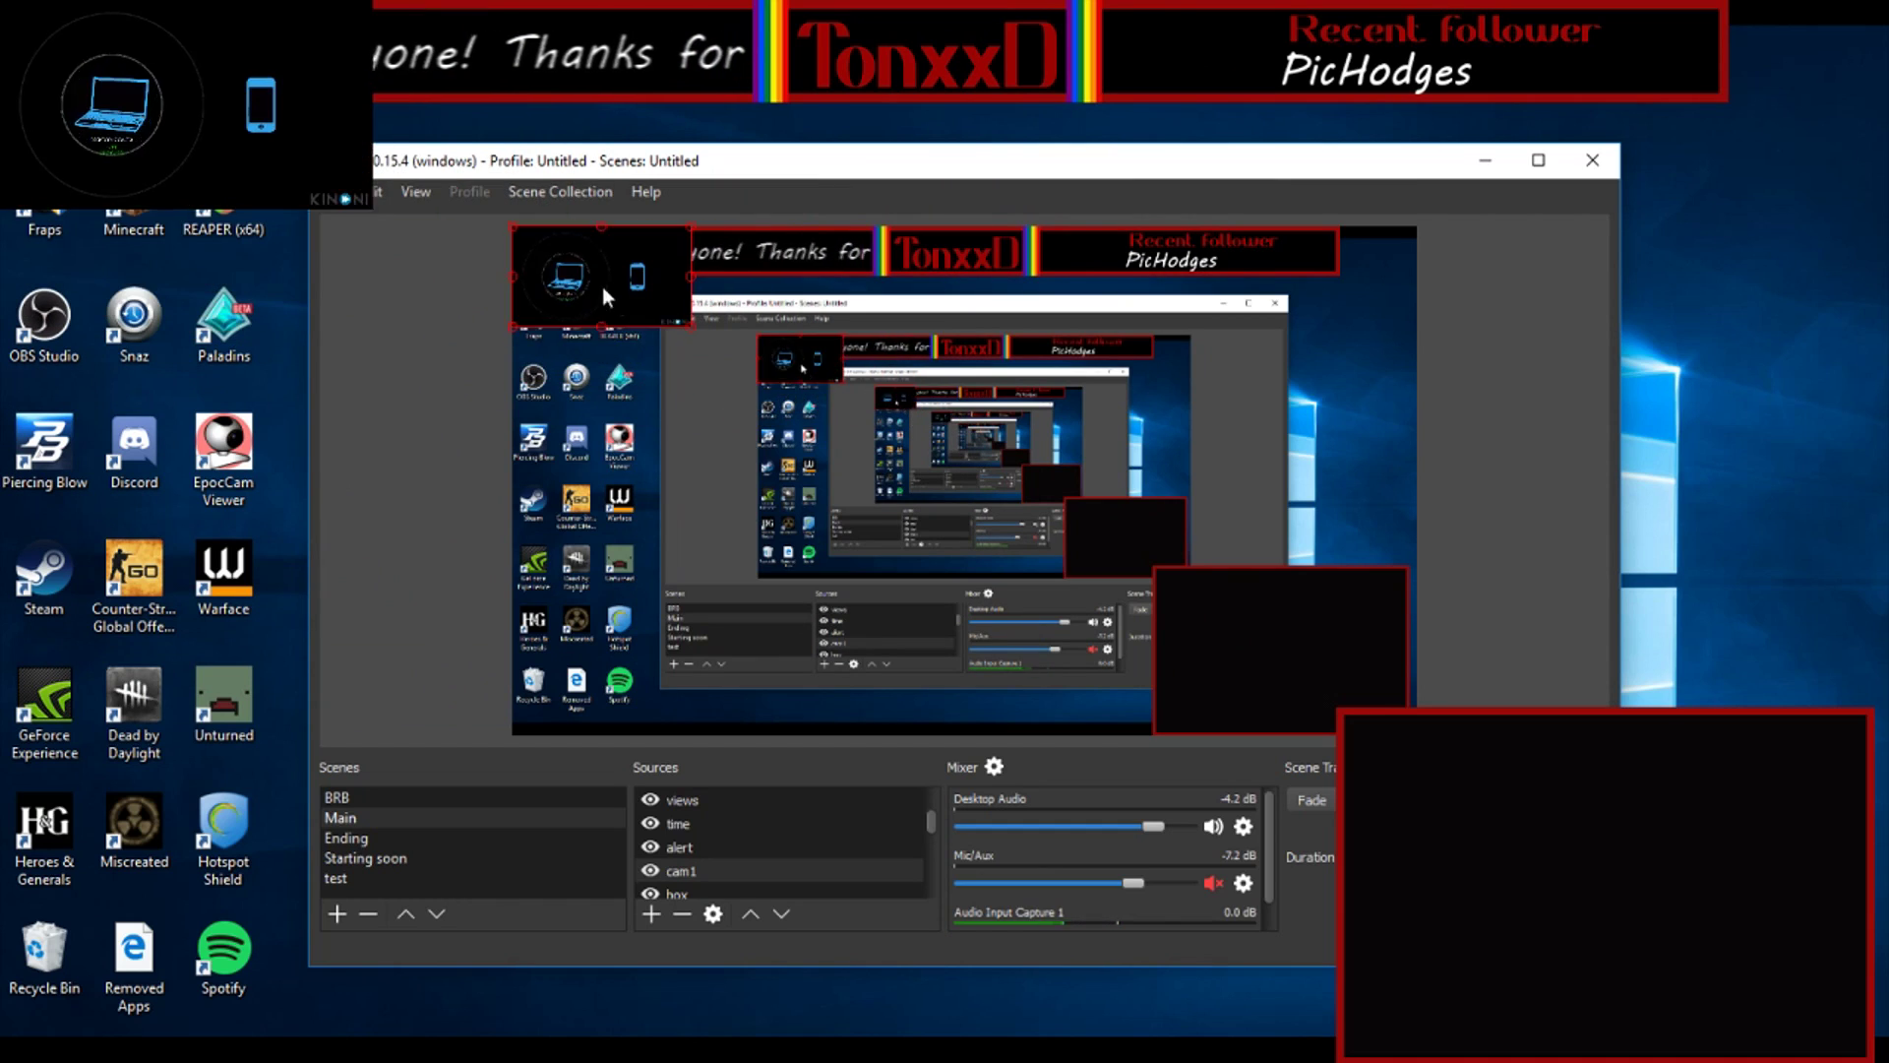
pyautogui.moveTo(784, 479); pyautogui.dragTo(896, 503)
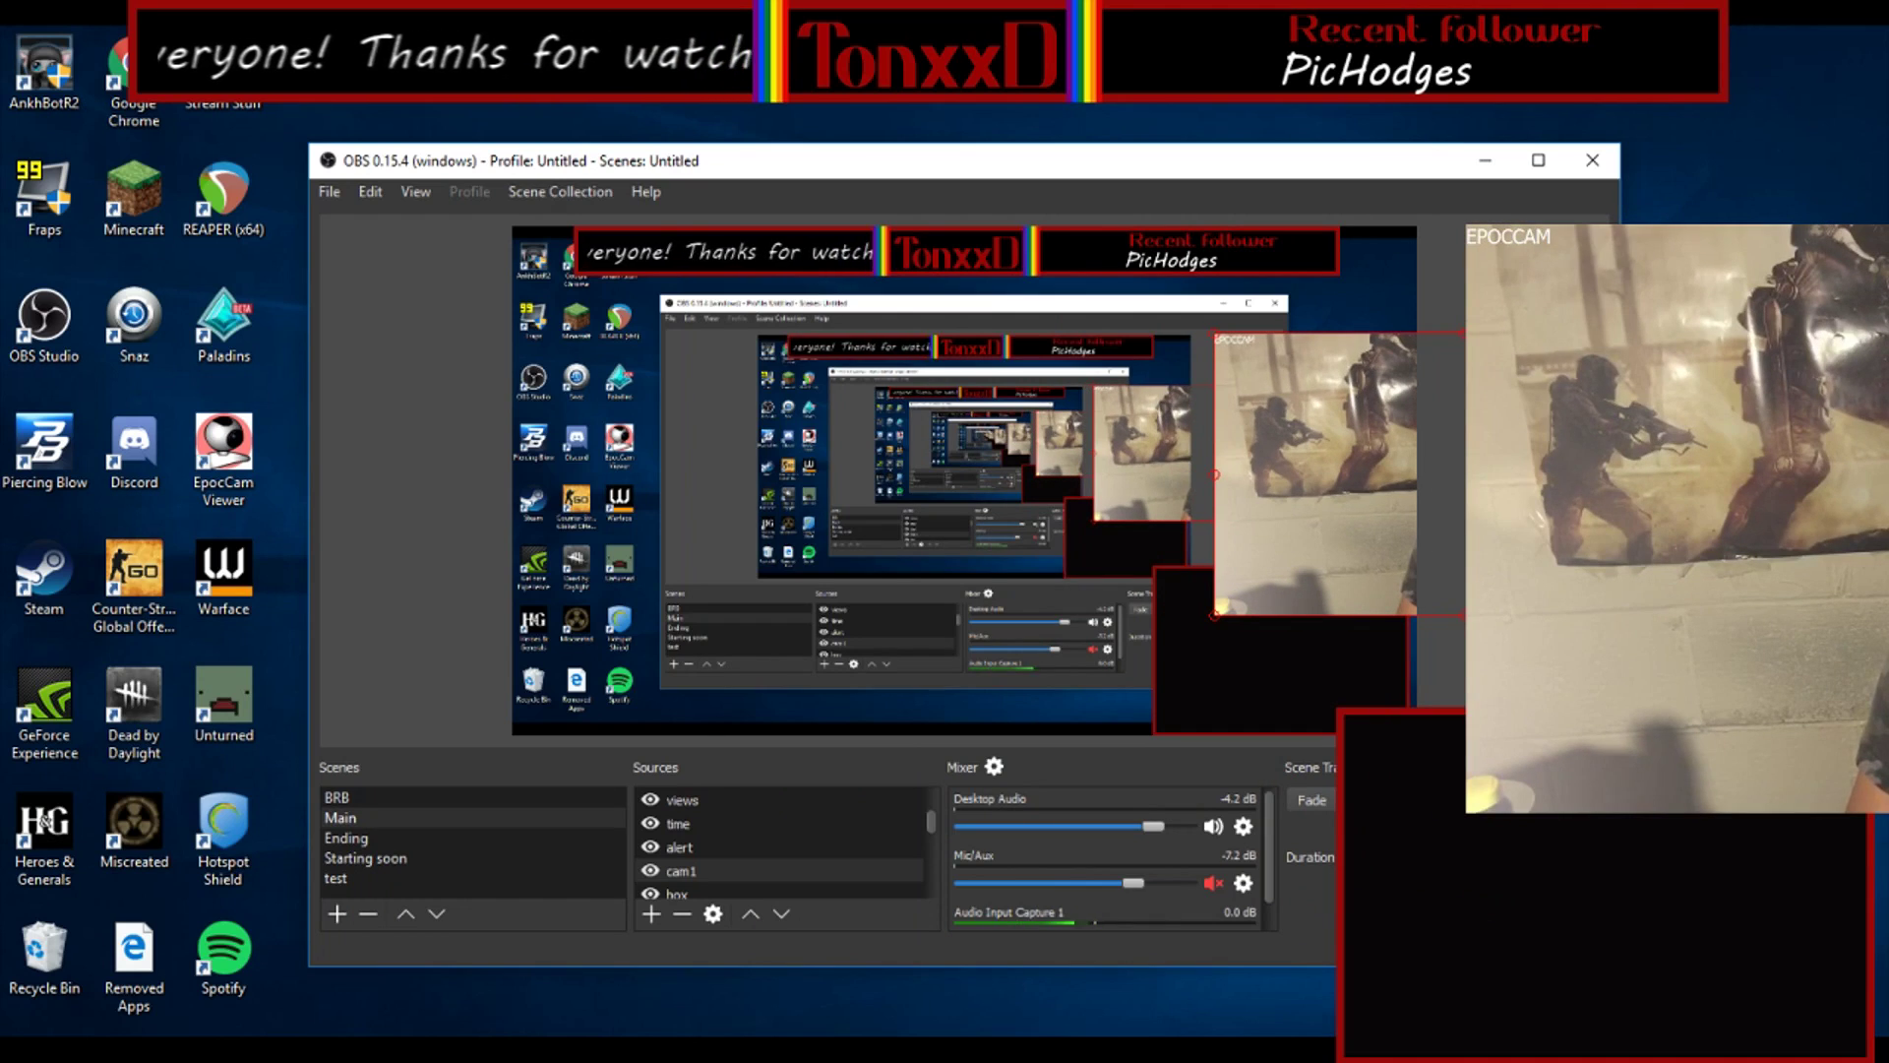
pyautogui.click(1284, 541)
pyautogui.scroll(-2, 744, 829)
pyautogui.scroll(1, 744, 828)
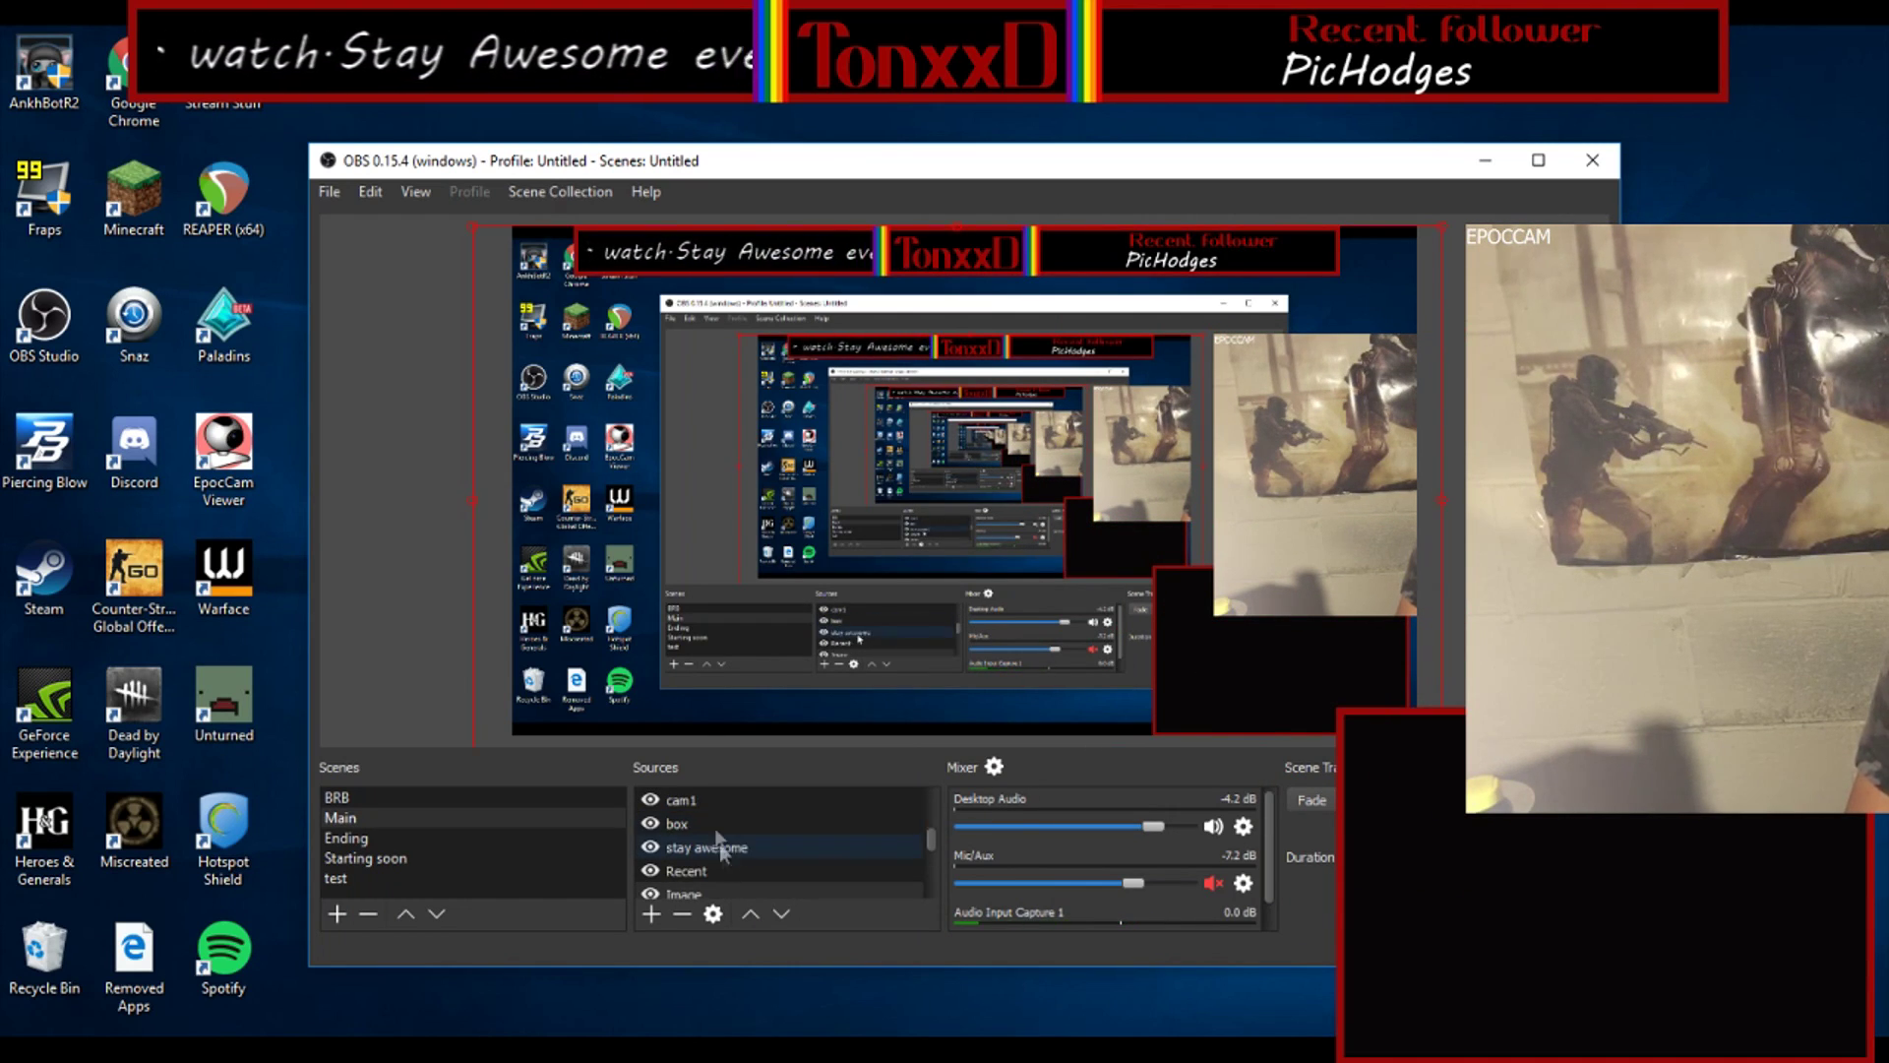
pyautogui.doubleClick(701, 799)
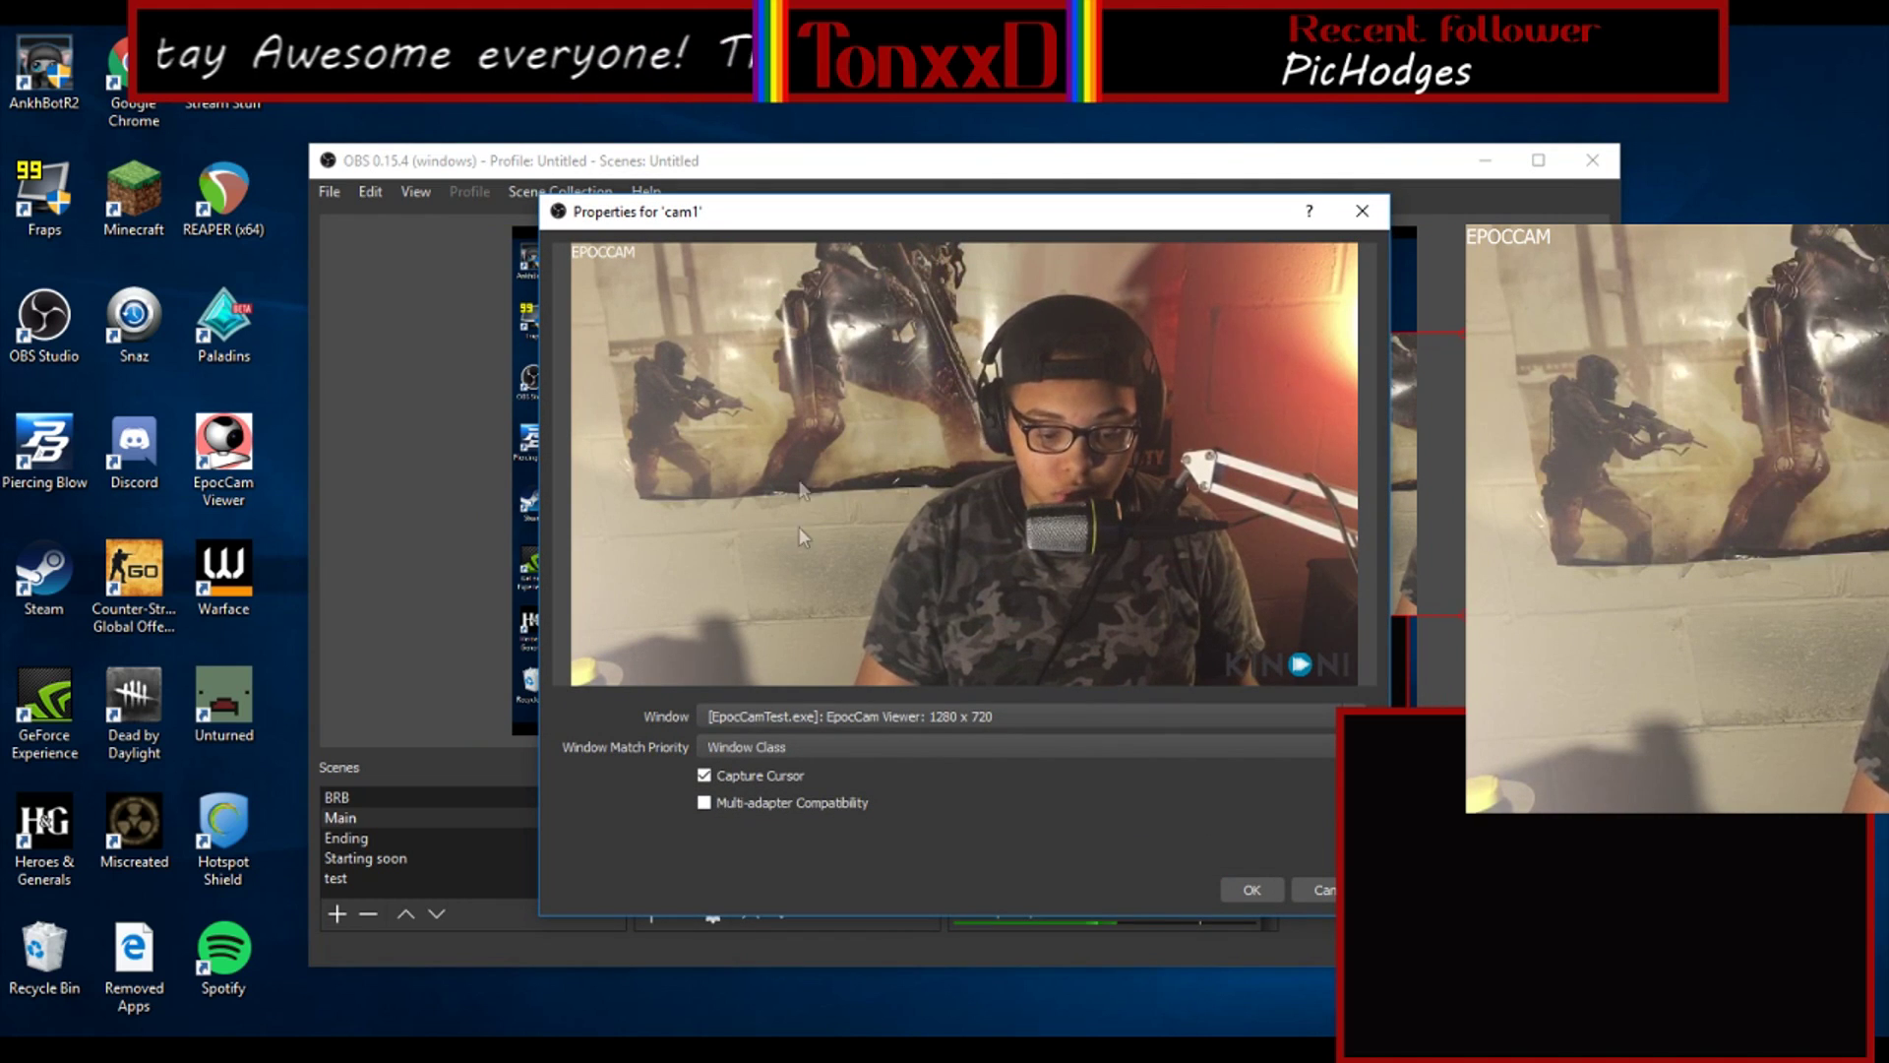
pyautogui.moveTo(854, 219); pyautogui.dragTo(832, 178)
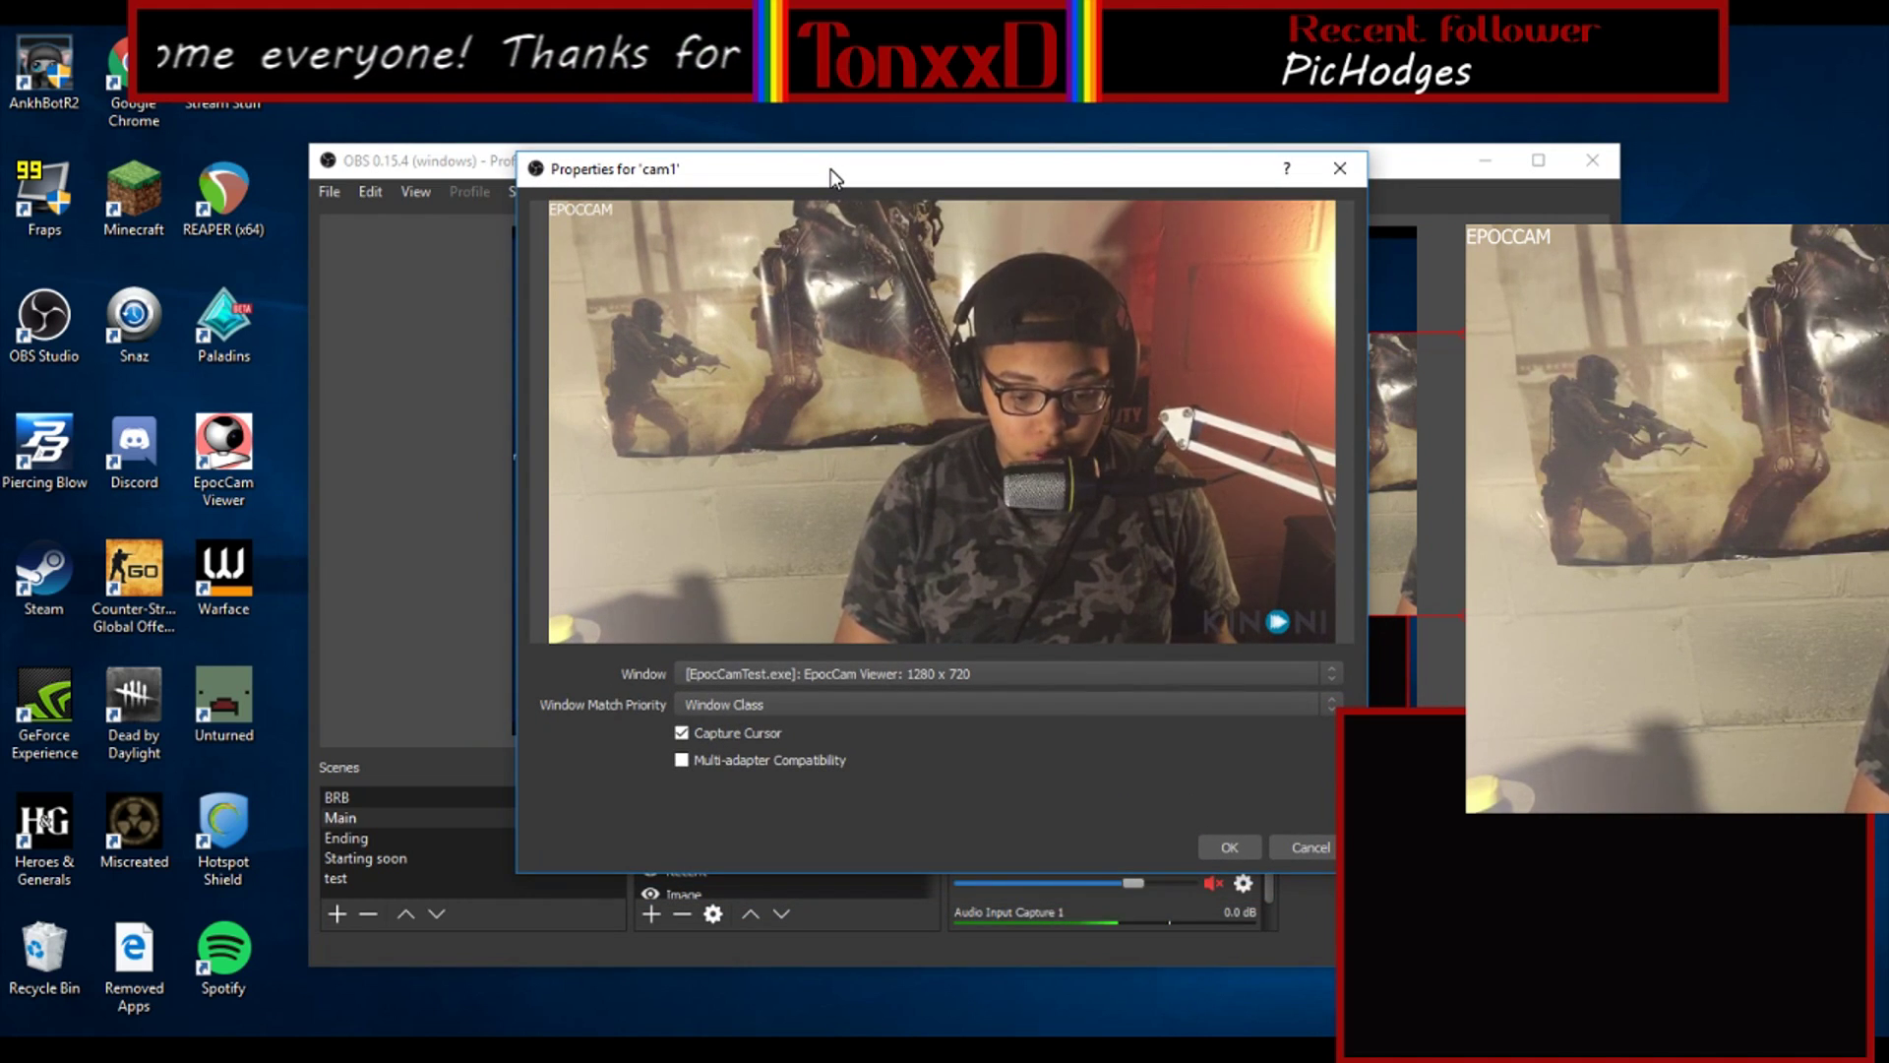
pyautogui.click(805, 670)
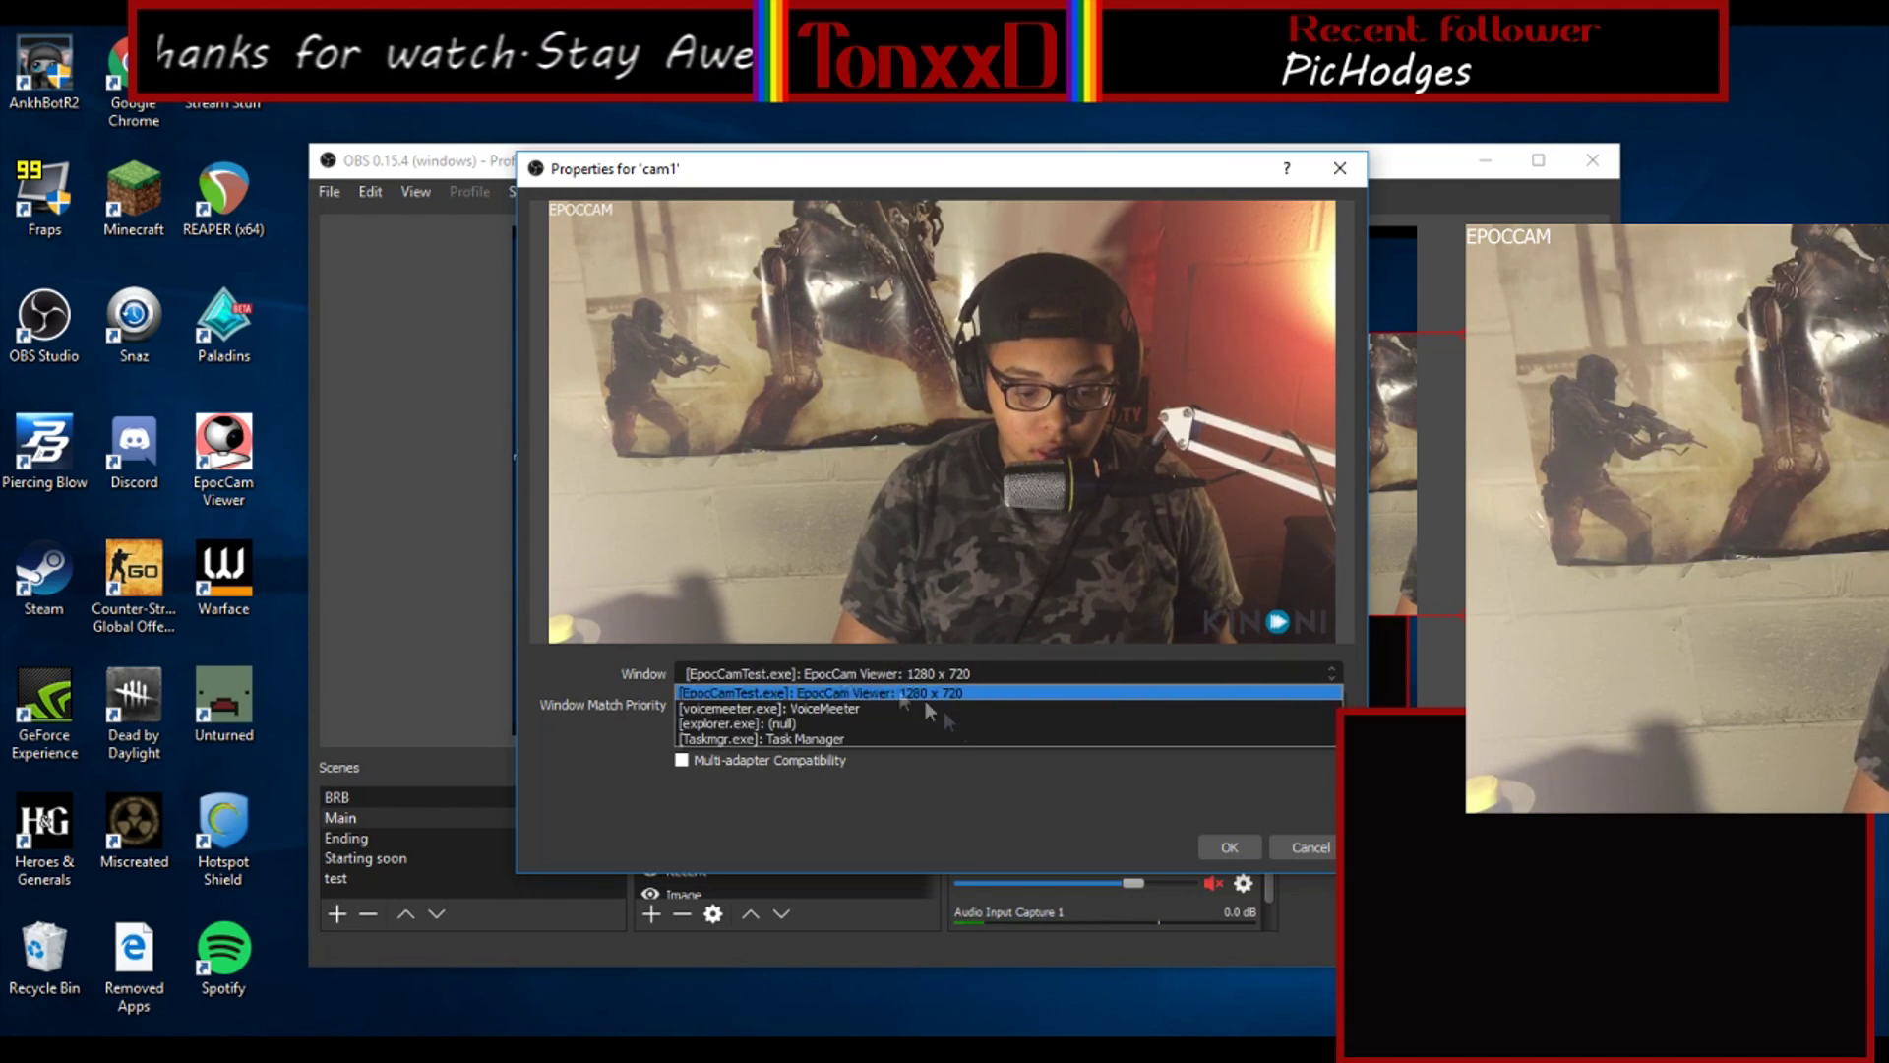
pyautogui.click(736, 693)
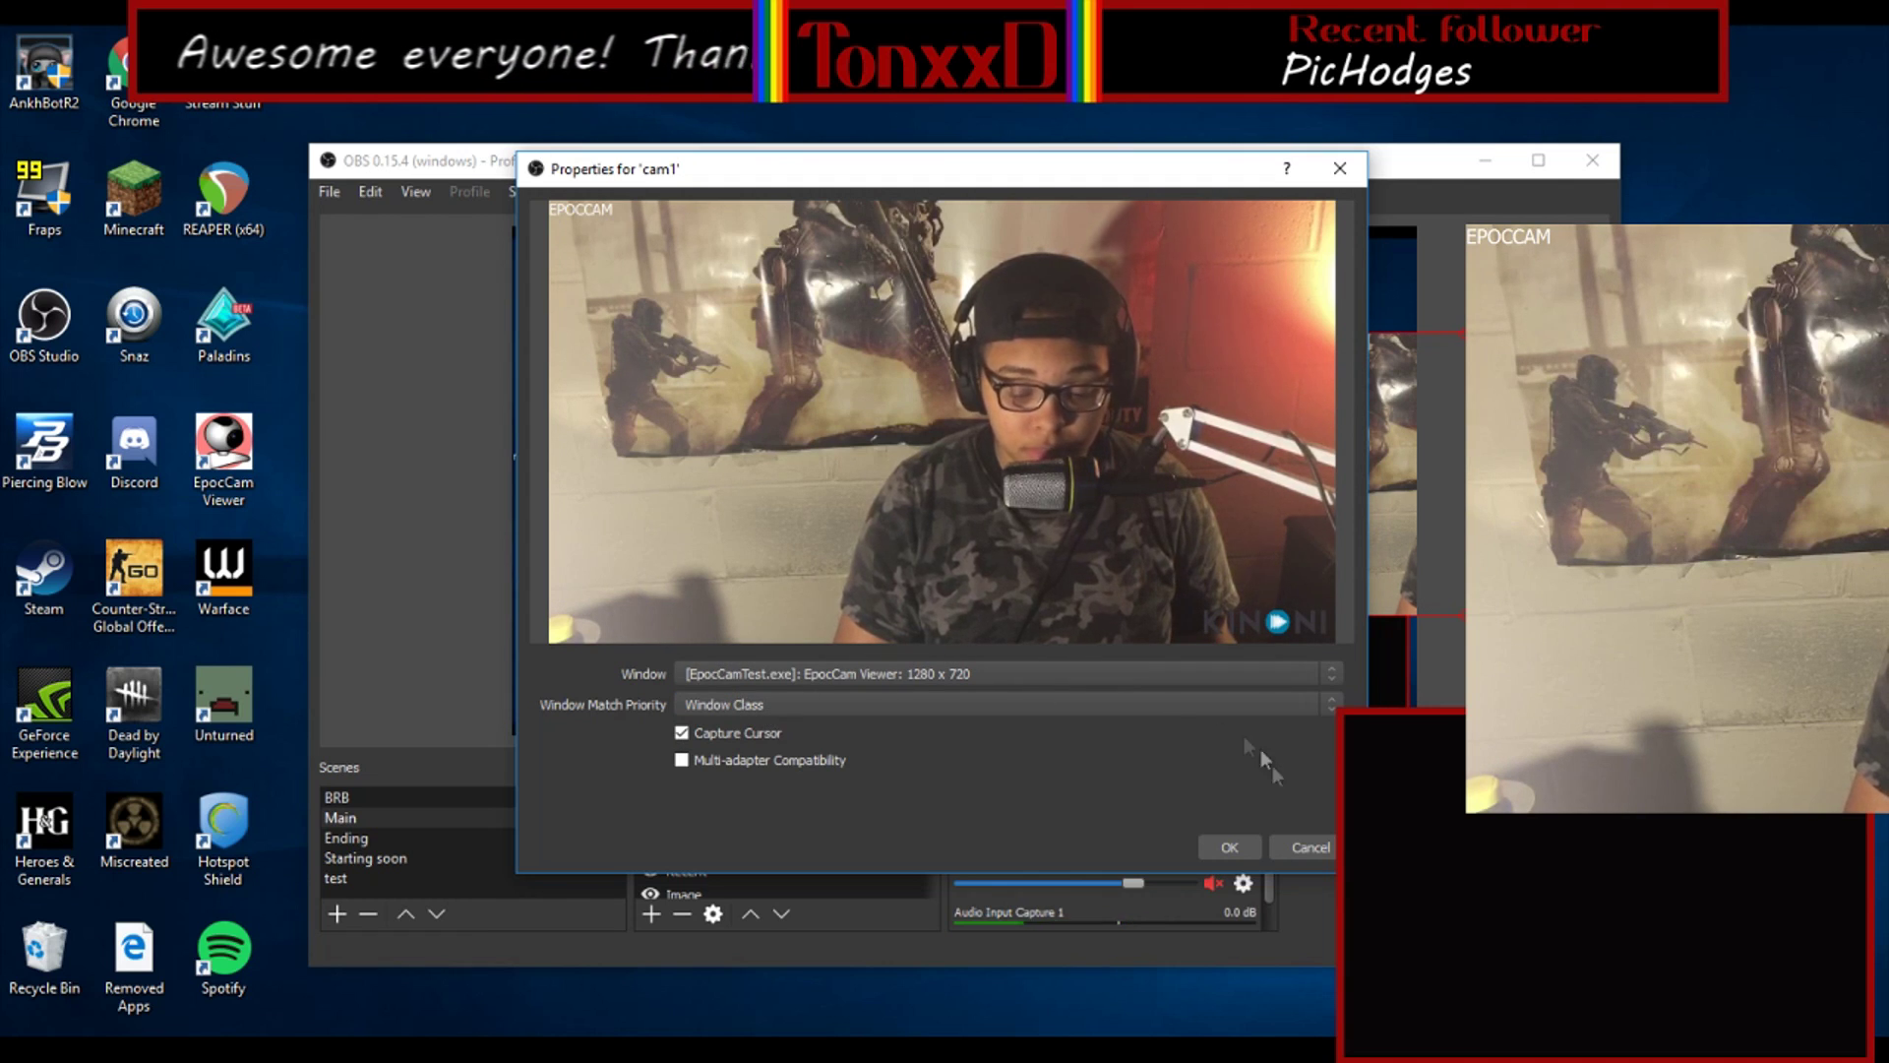
pyautogui.click(1225, 847)
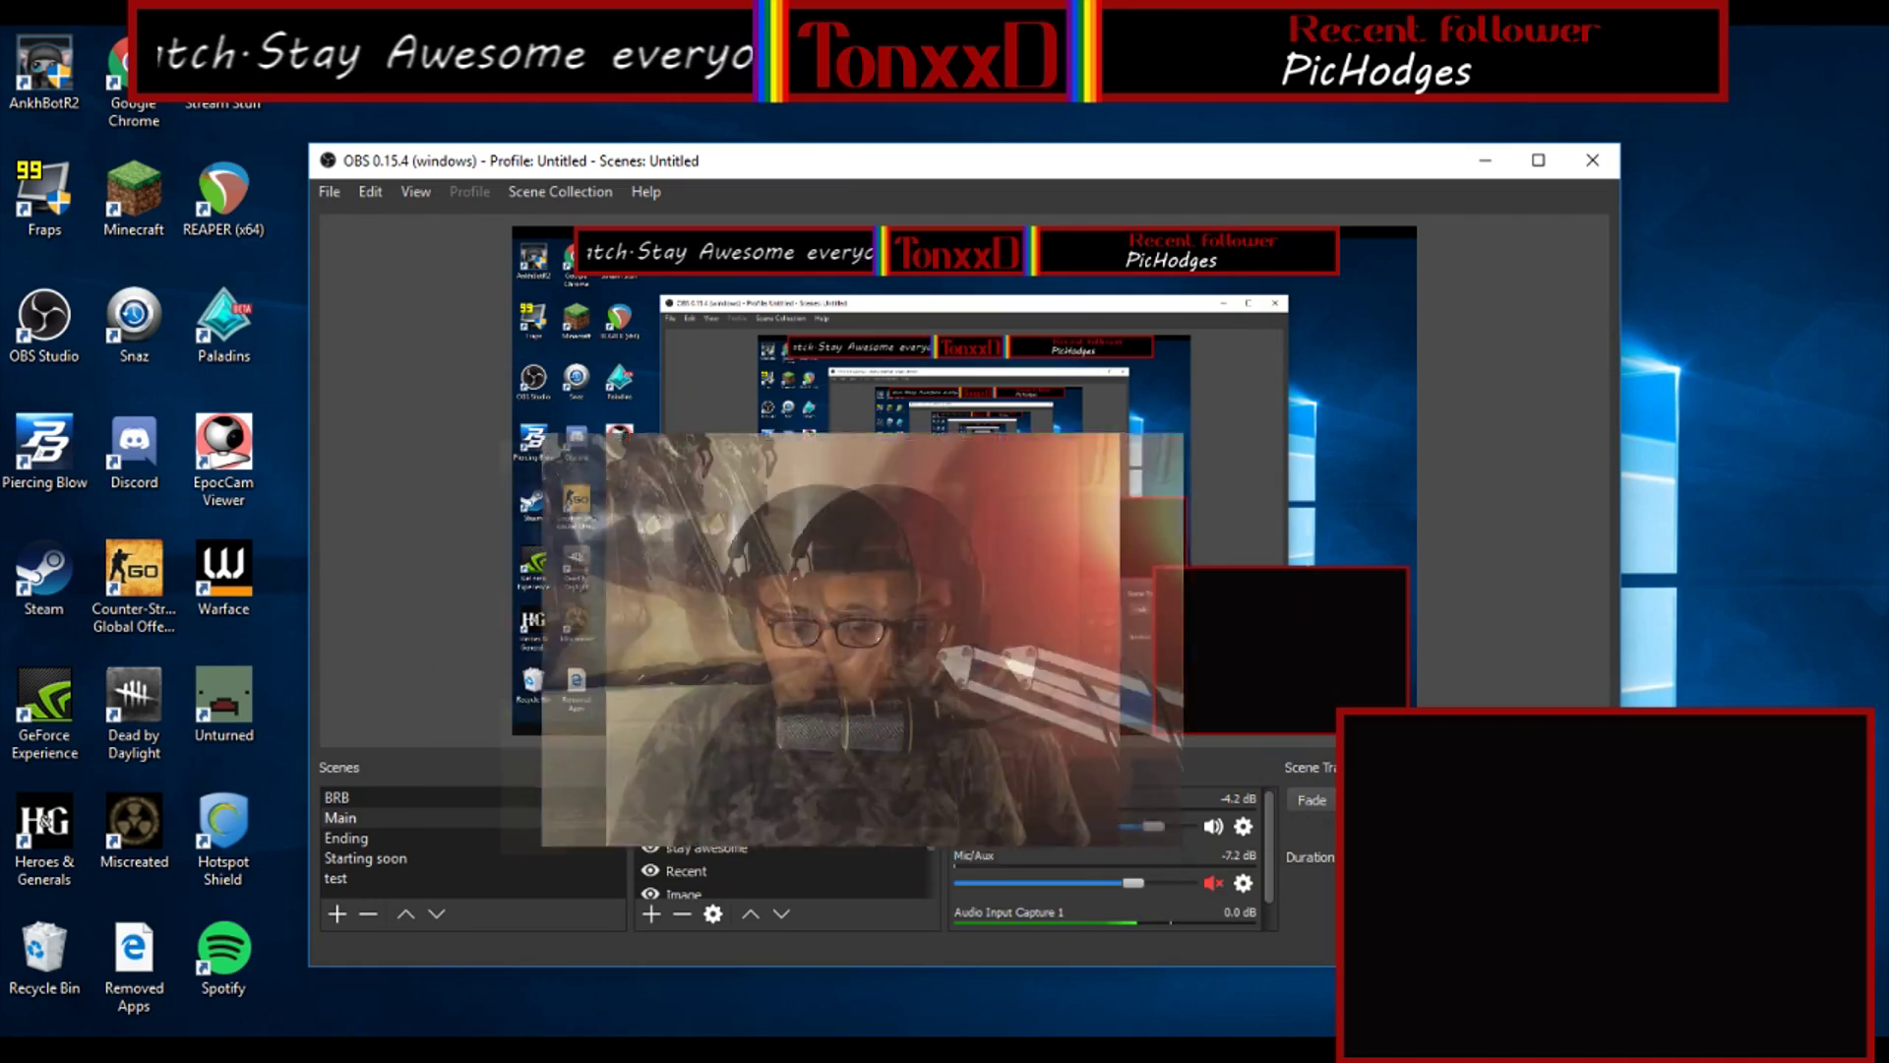
# Drag the webcam source's box toward the lower right of the preview.
pyautogui.moveTo(955, 385); pyautogui.dragTo(726, 627)
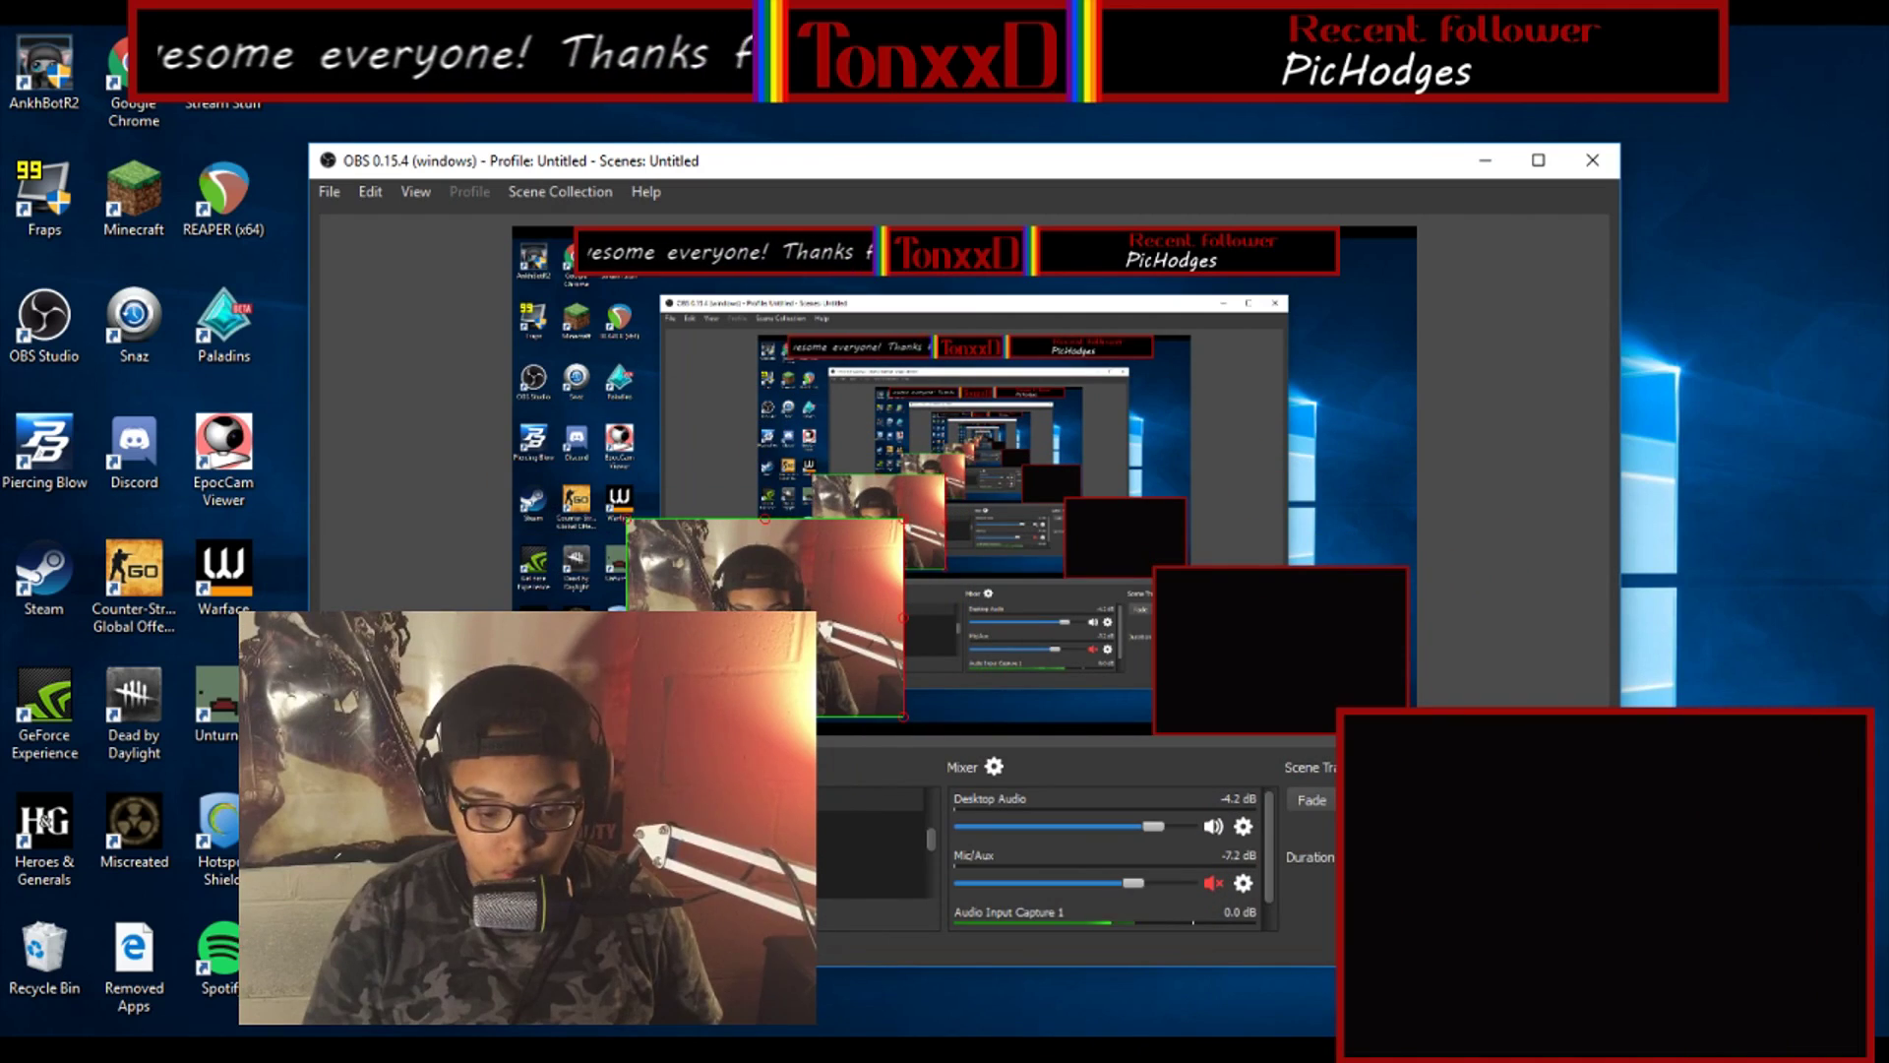
# Toggle the cam webcam off and on, switch to the test scene, and select Audio Input Capture 2.
pyautogui.click(651, 799)
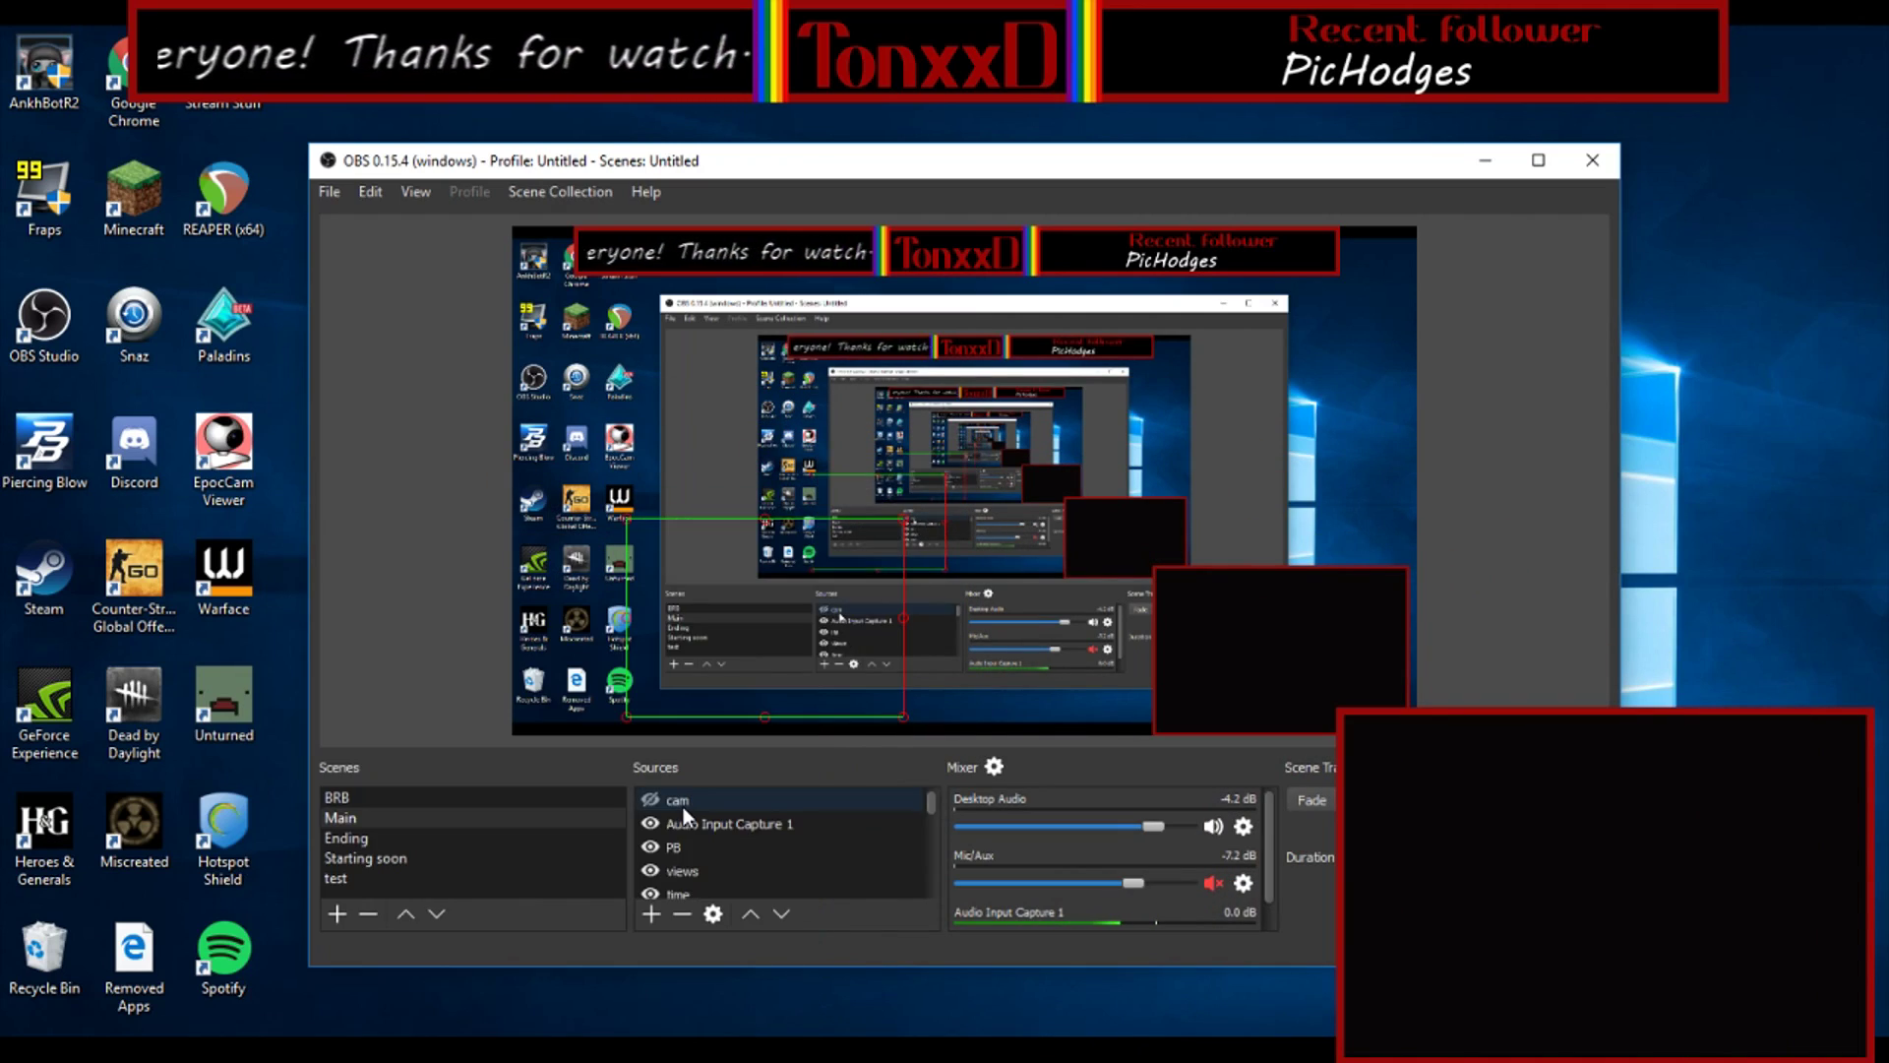
pyautogui.click(651, 799)
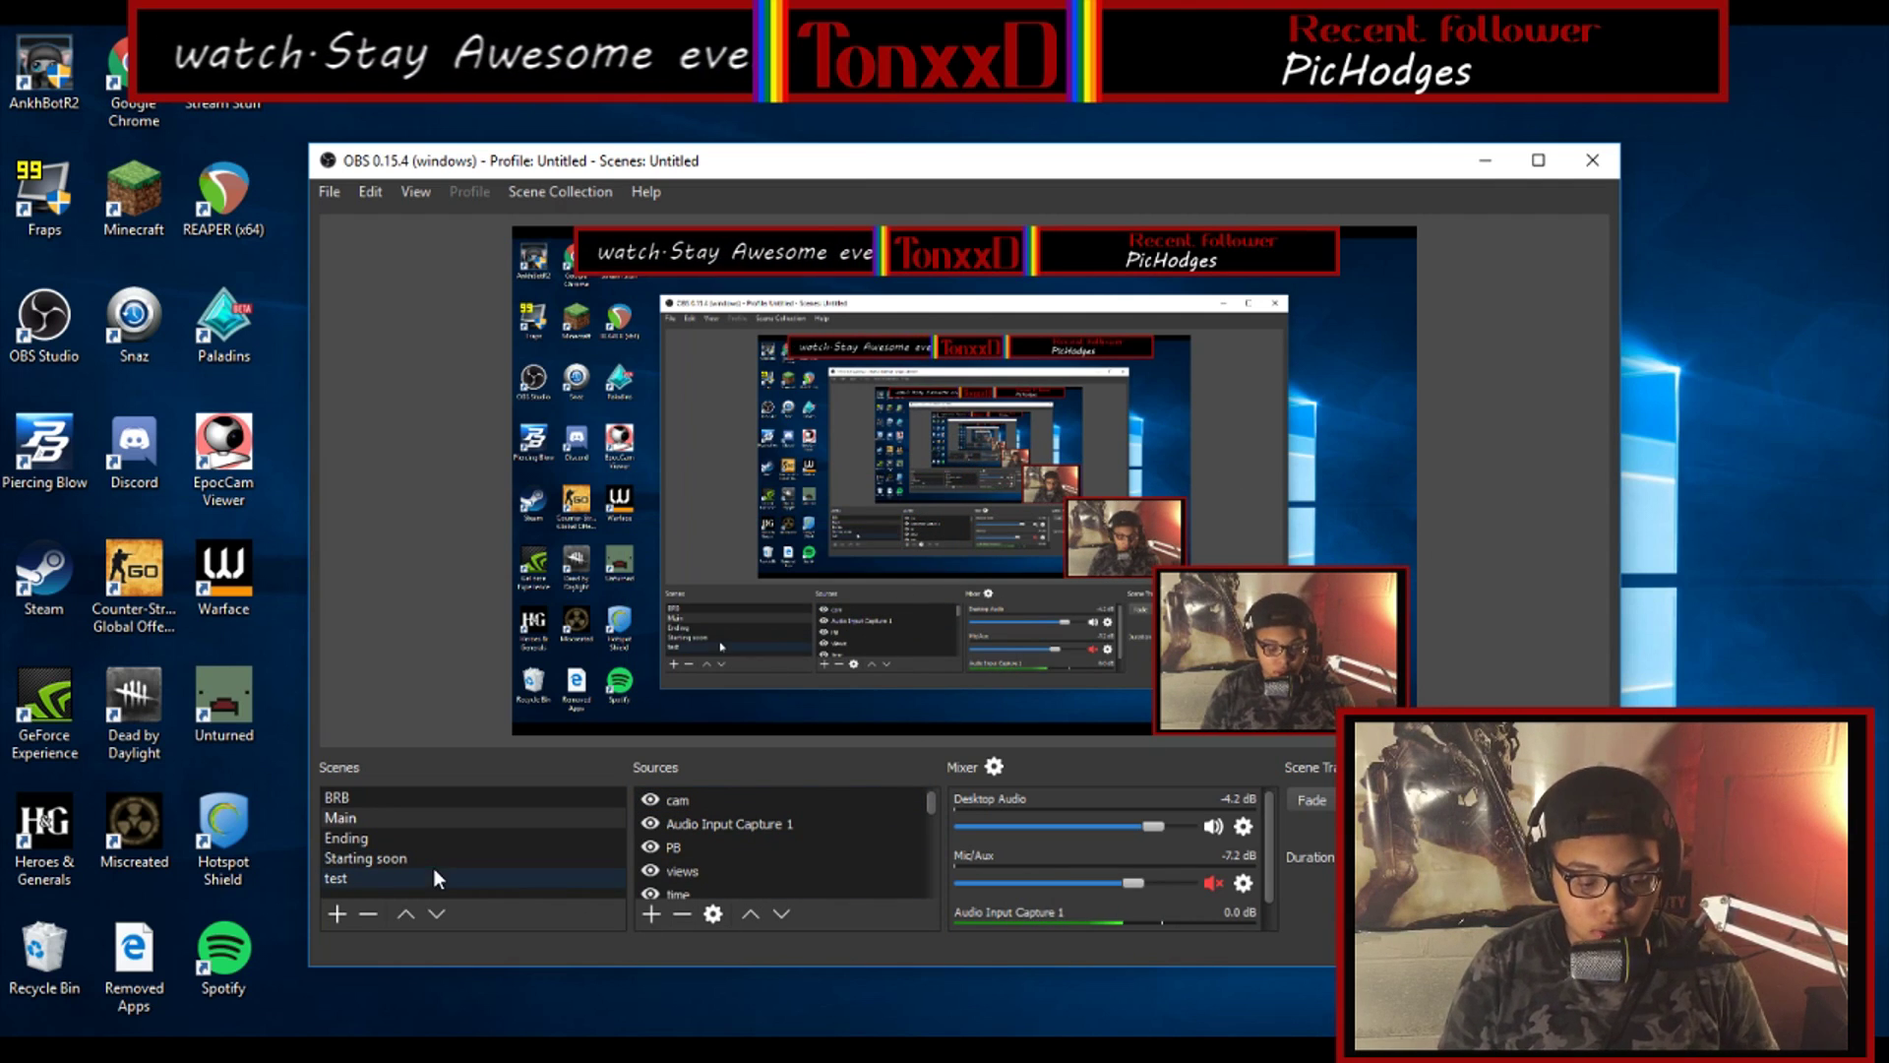
pyautogui.click(392, 817)
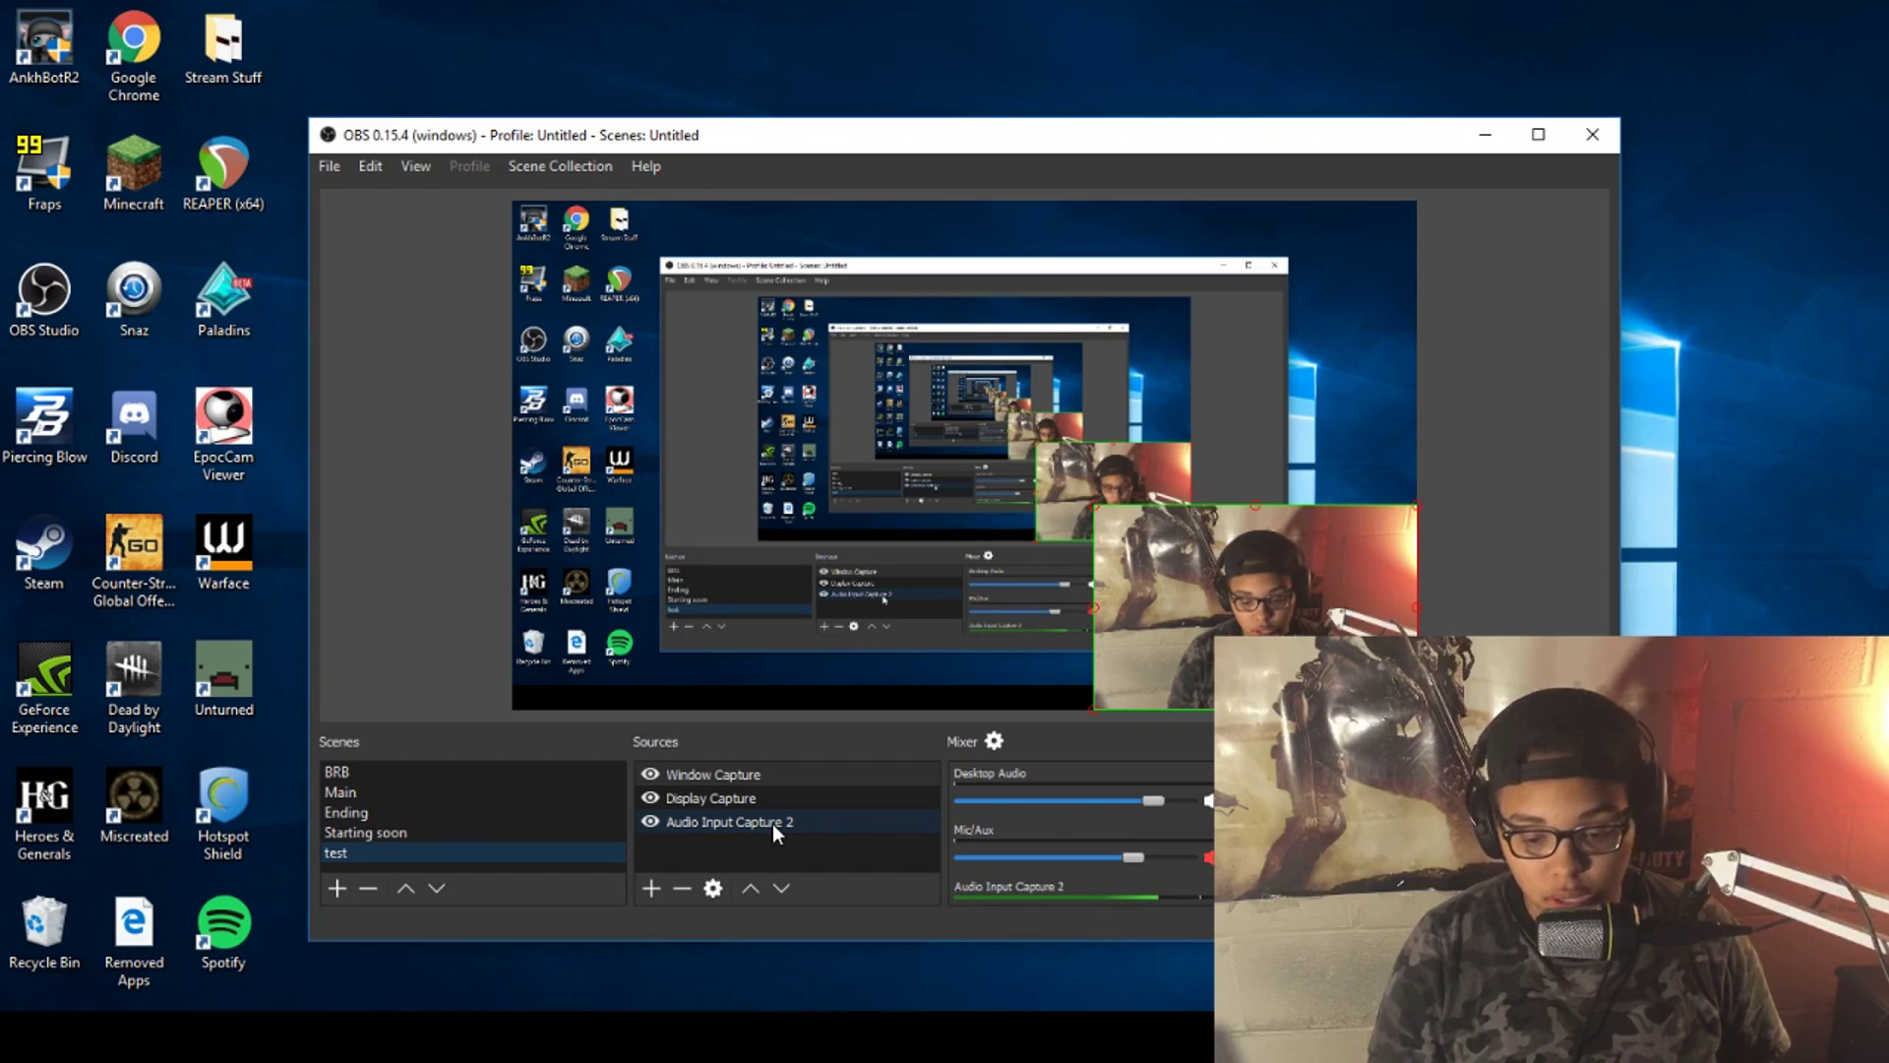
pyautogui.click(771, 824)
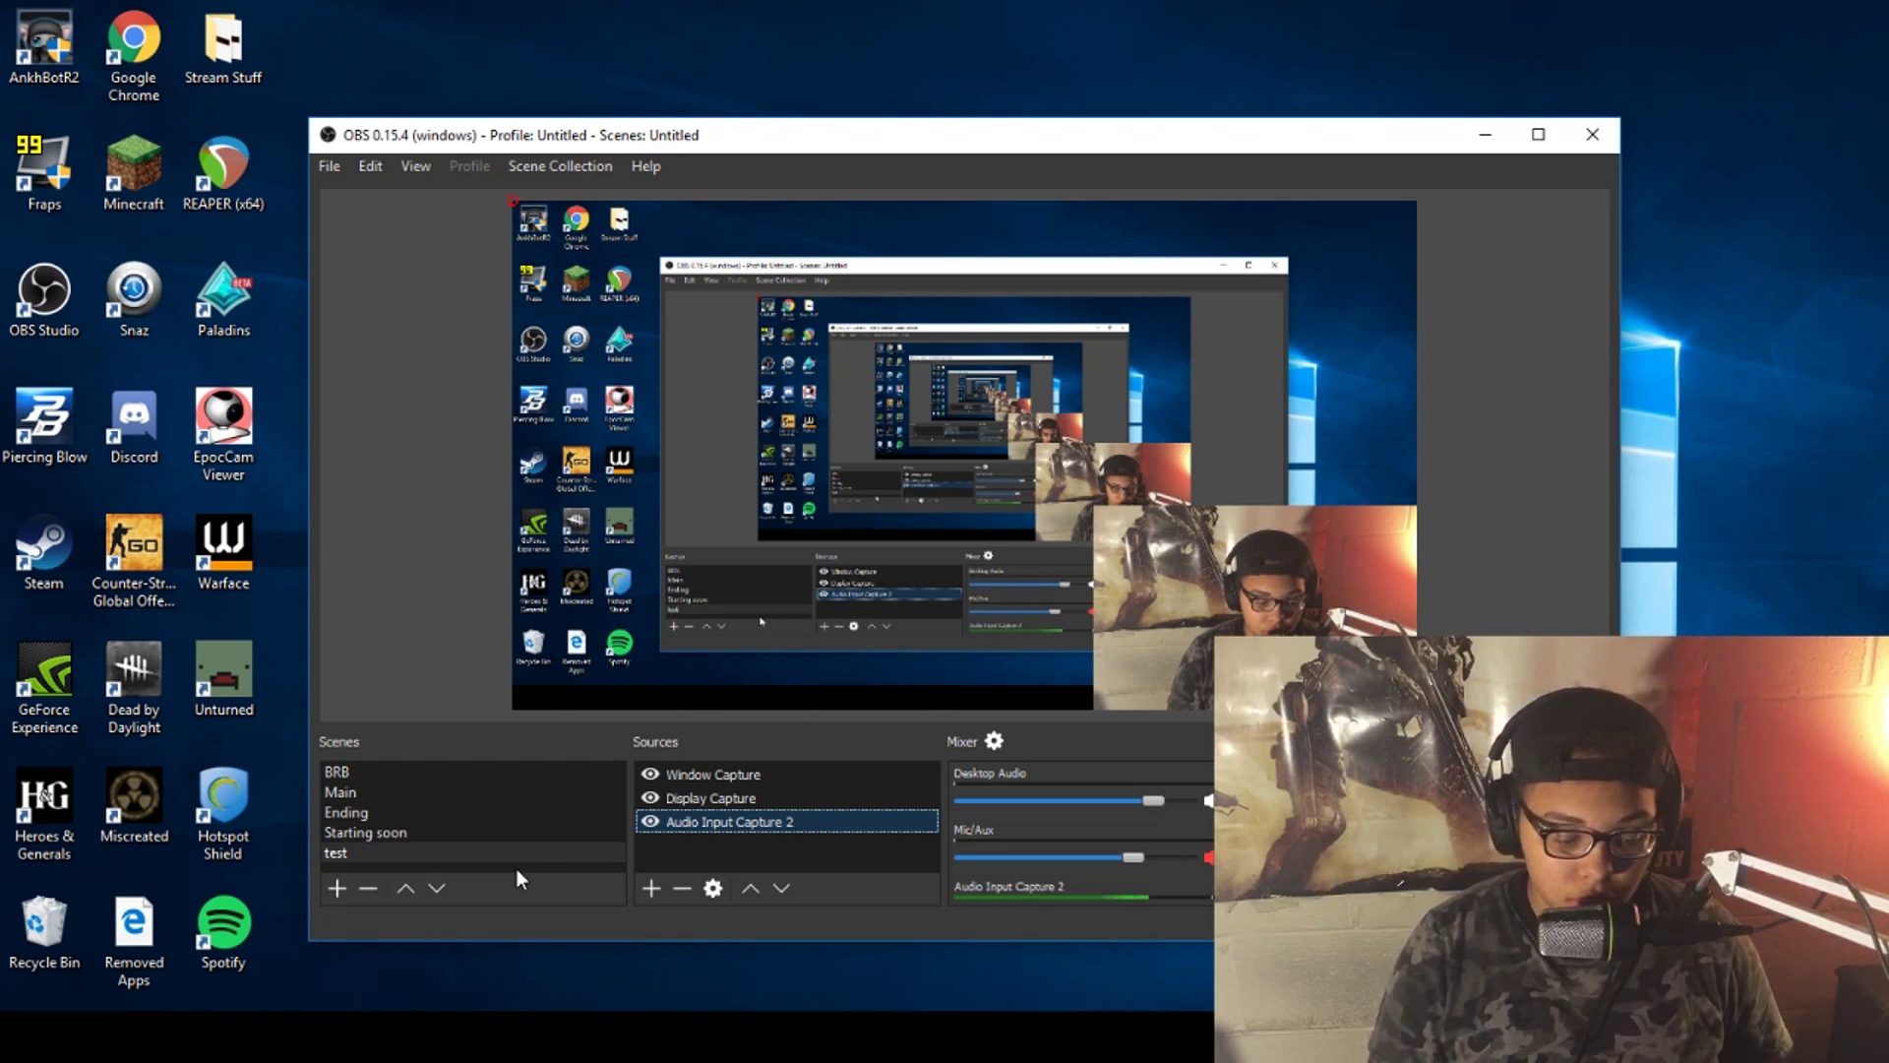
pyautogui.rightClick(775, 825)
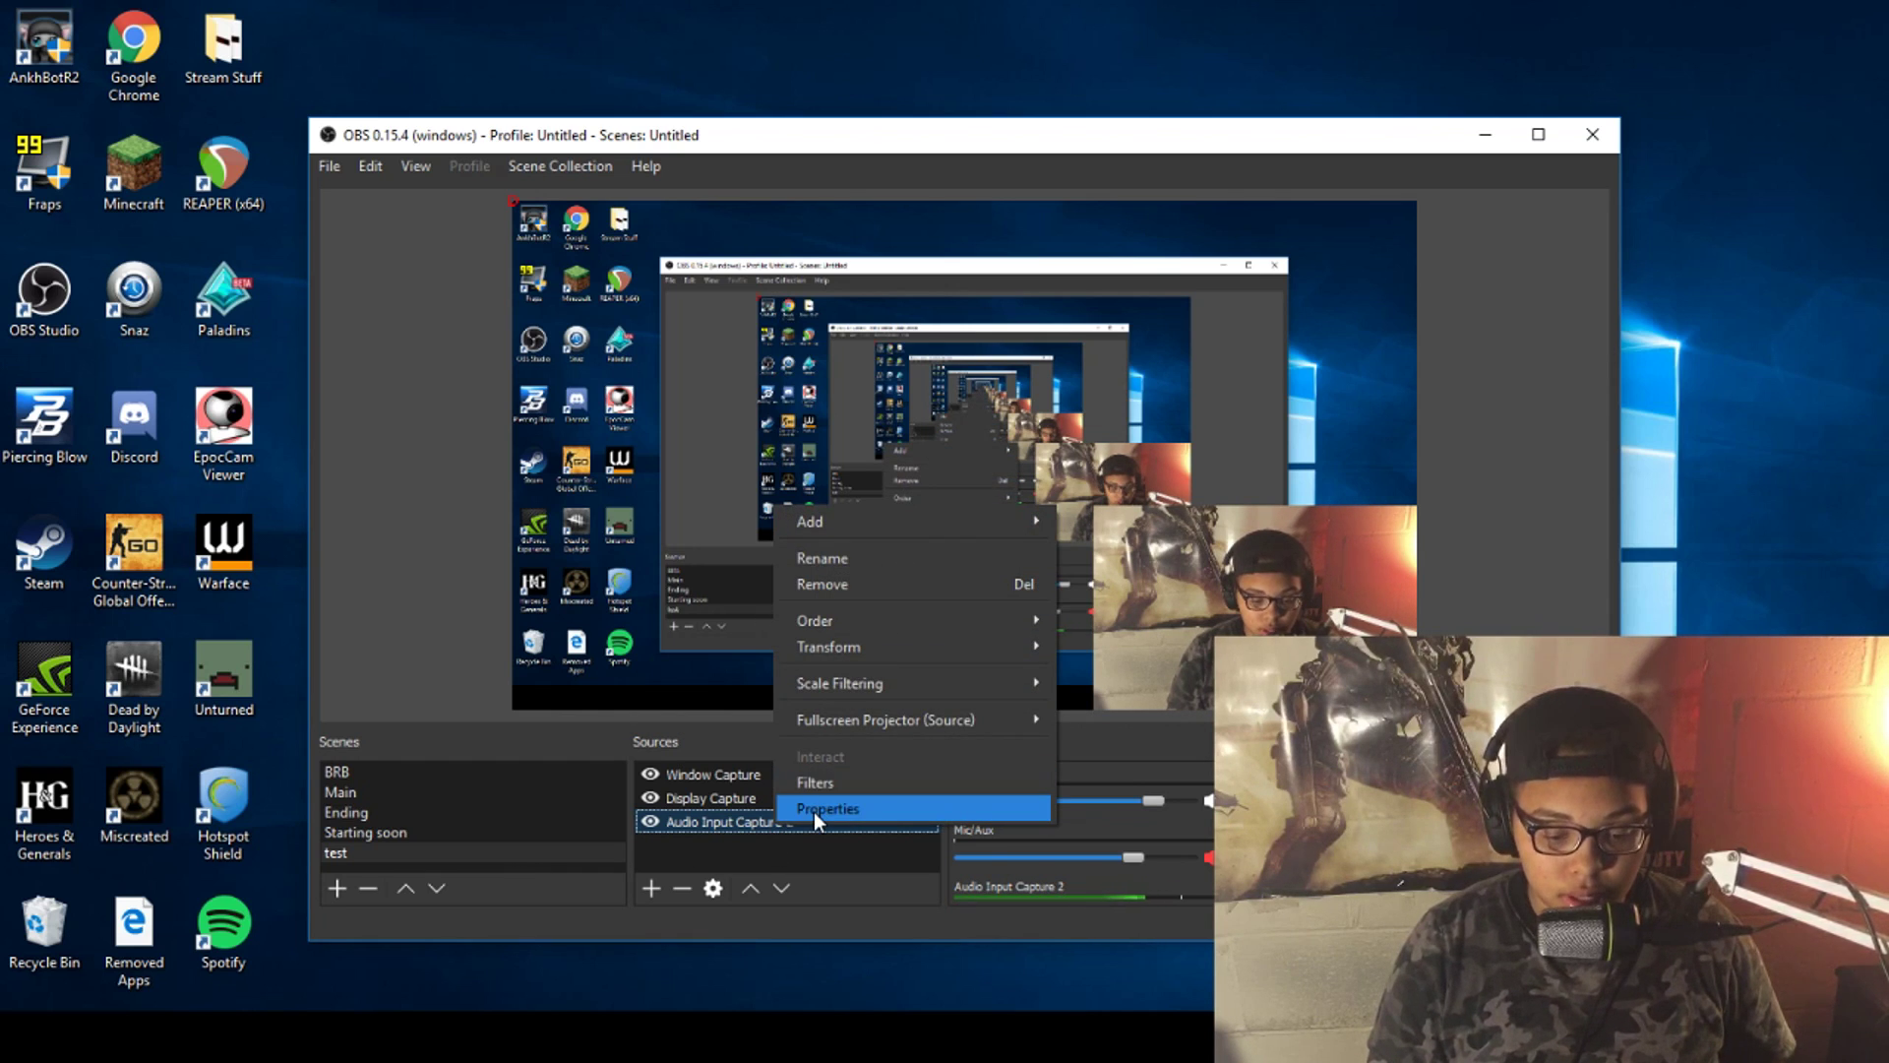
# Open the Filters window for Audio Input Capture 2 and position it over the main window.
pyautogui.click(812, 809)
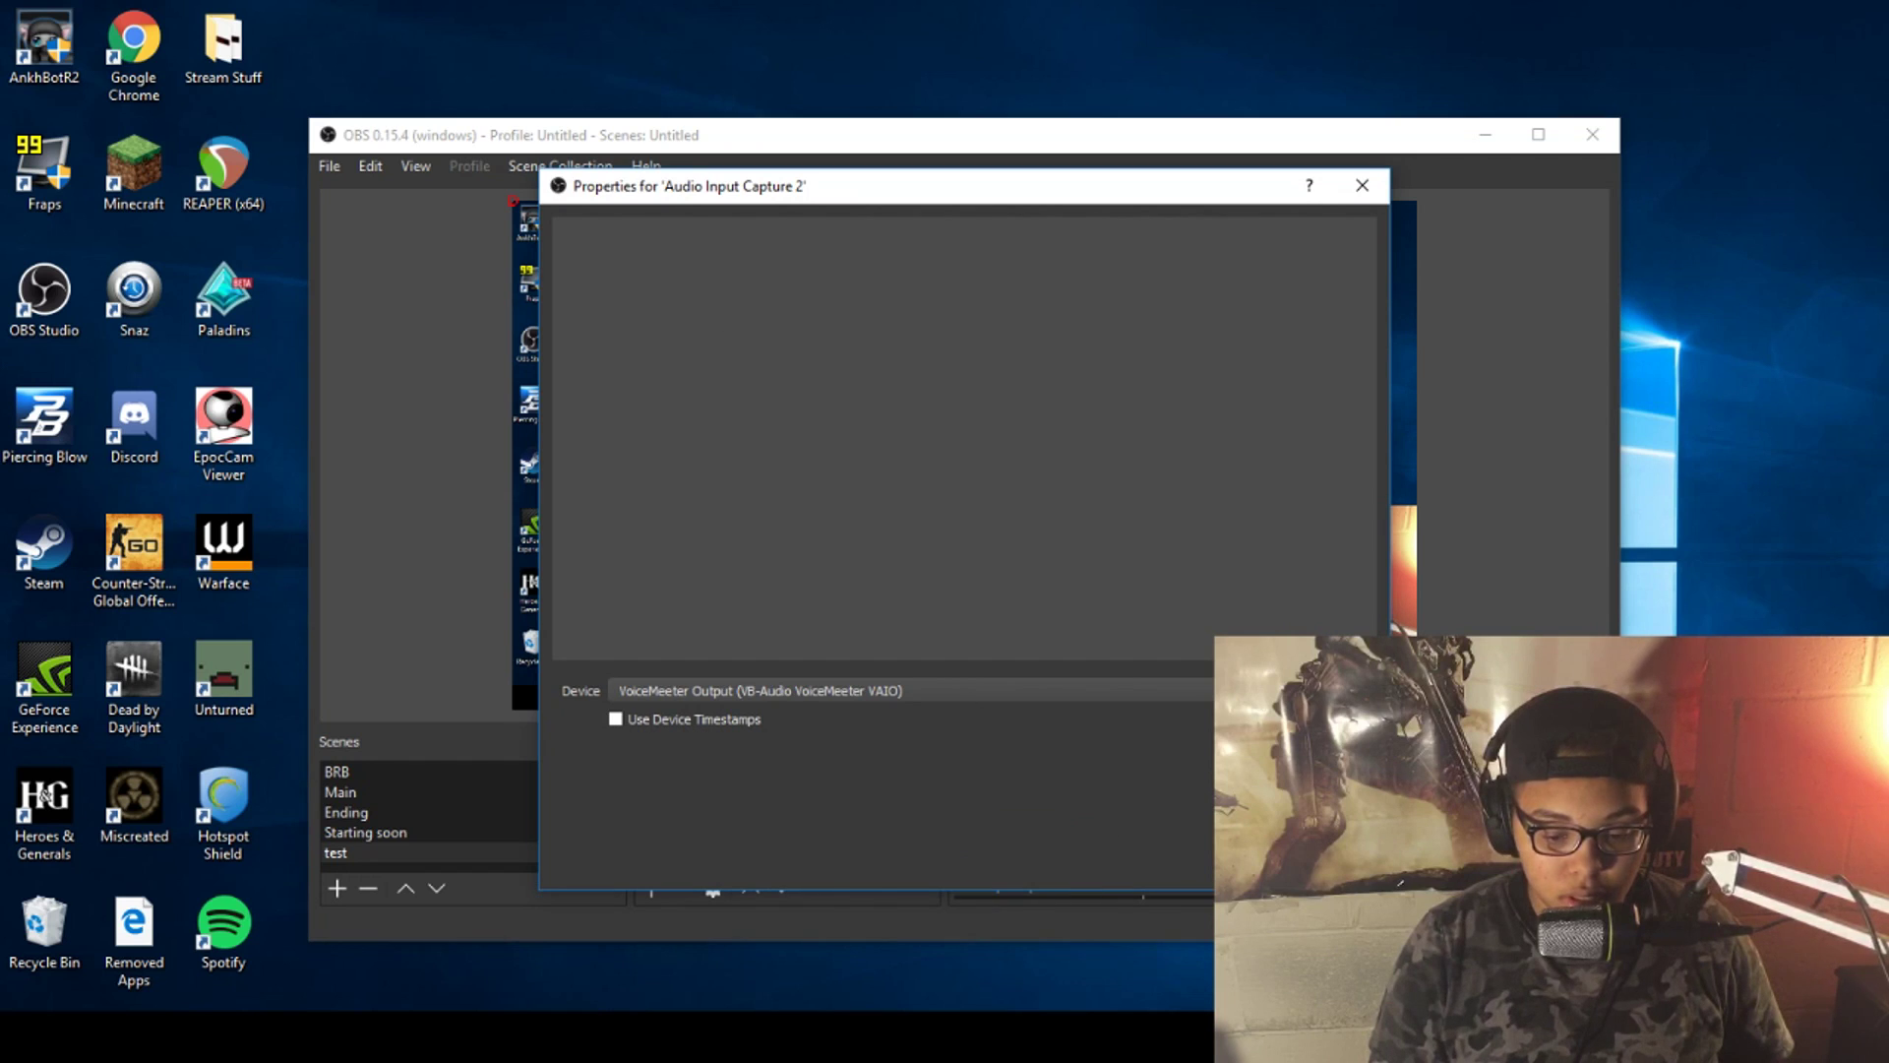
pyautogui.press('Escape')
pyautogui.rightClick(800, 832)
pyautogui.click(889, 789)
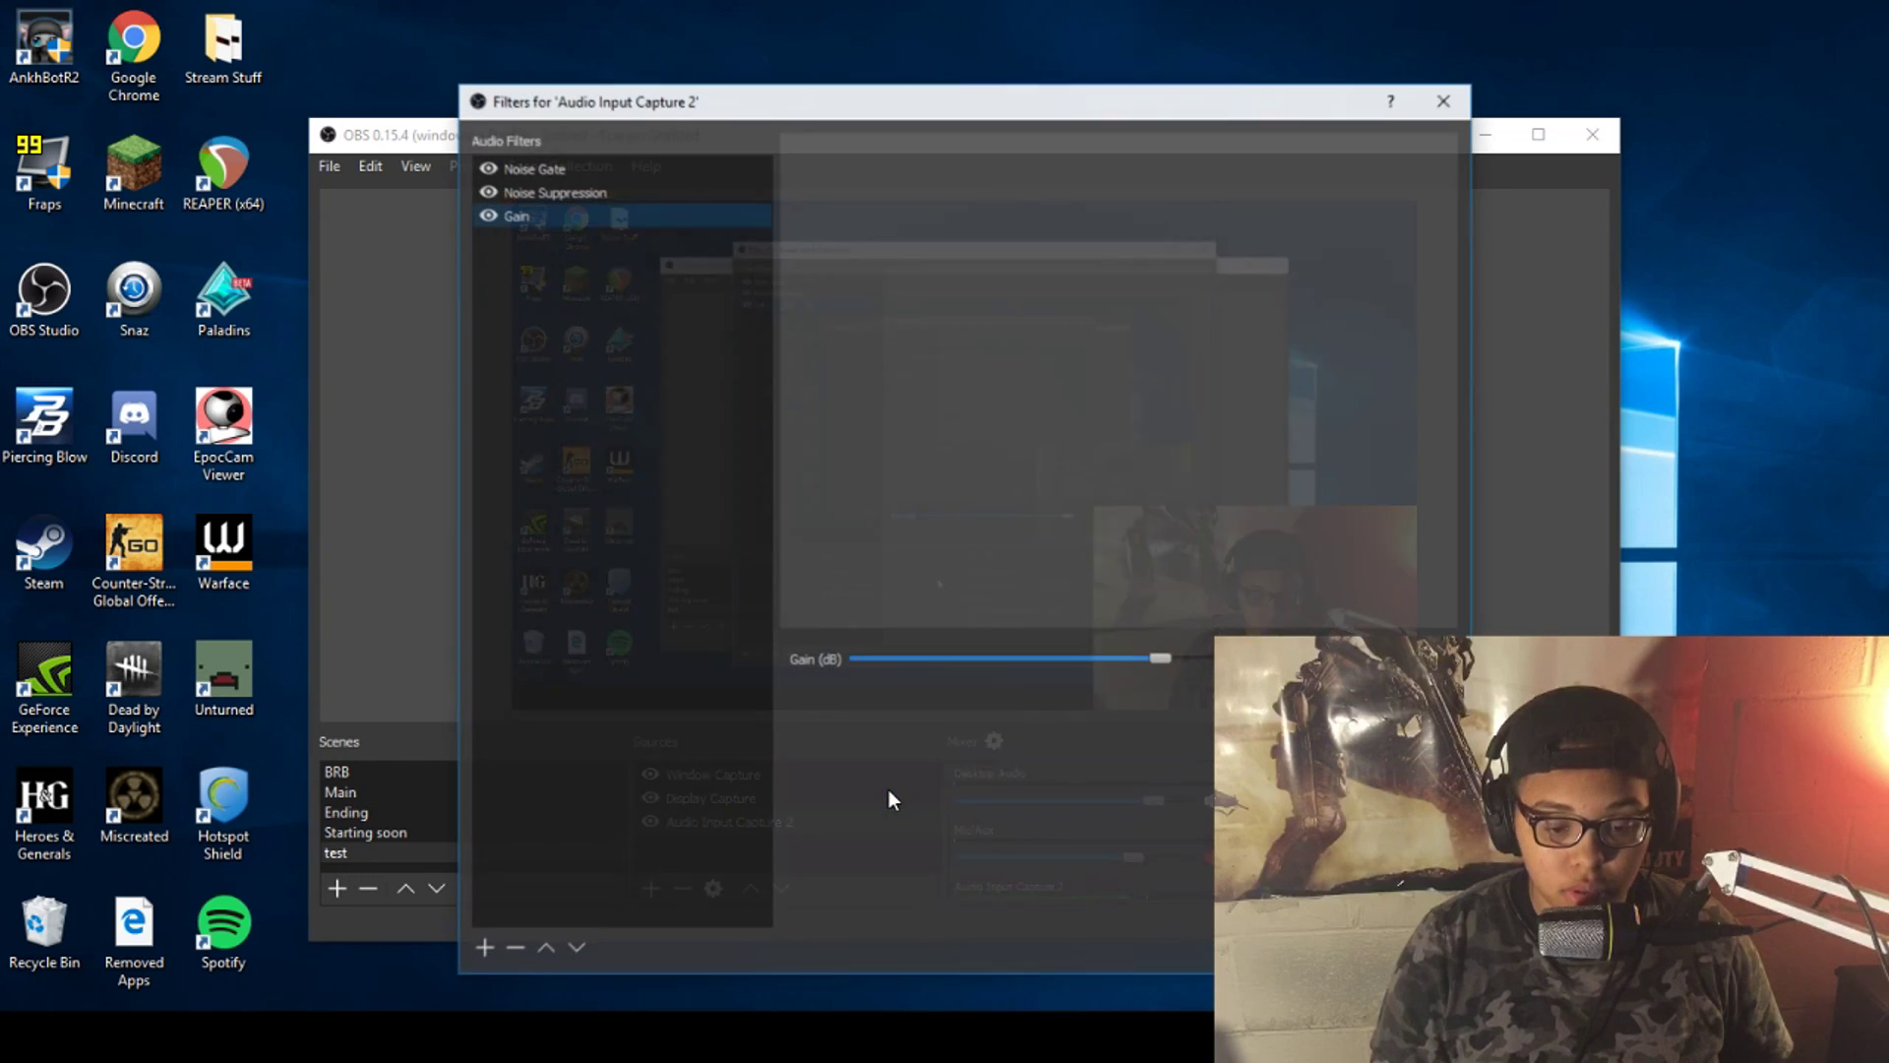
pyautogui.moveTo(665, 108); pyautogui.dragTo(575, 147)
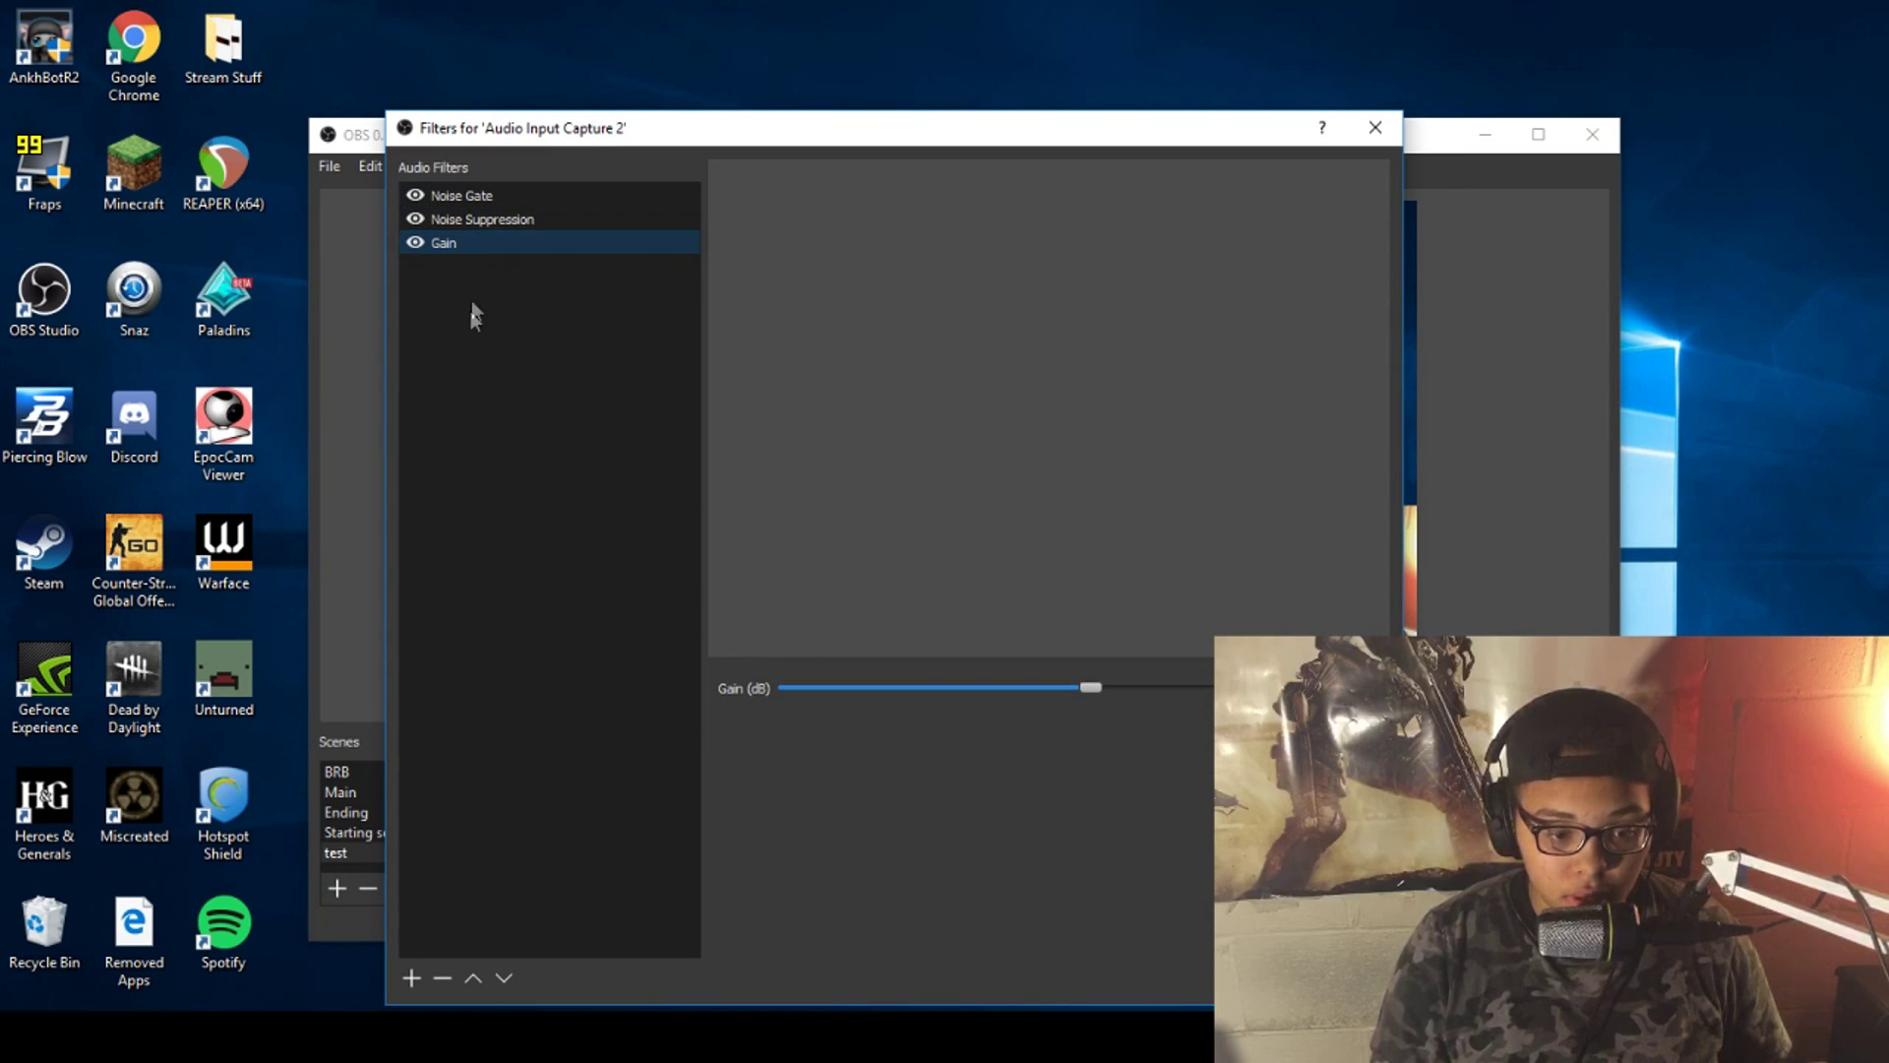
pyautogui.click(477, 195)
# Remove the Gain, Noise Suppression and Noise Gate filters, confirming each deletion.
pyautogui.click(445, 246)
pyautogui.rightClick(452, 246)
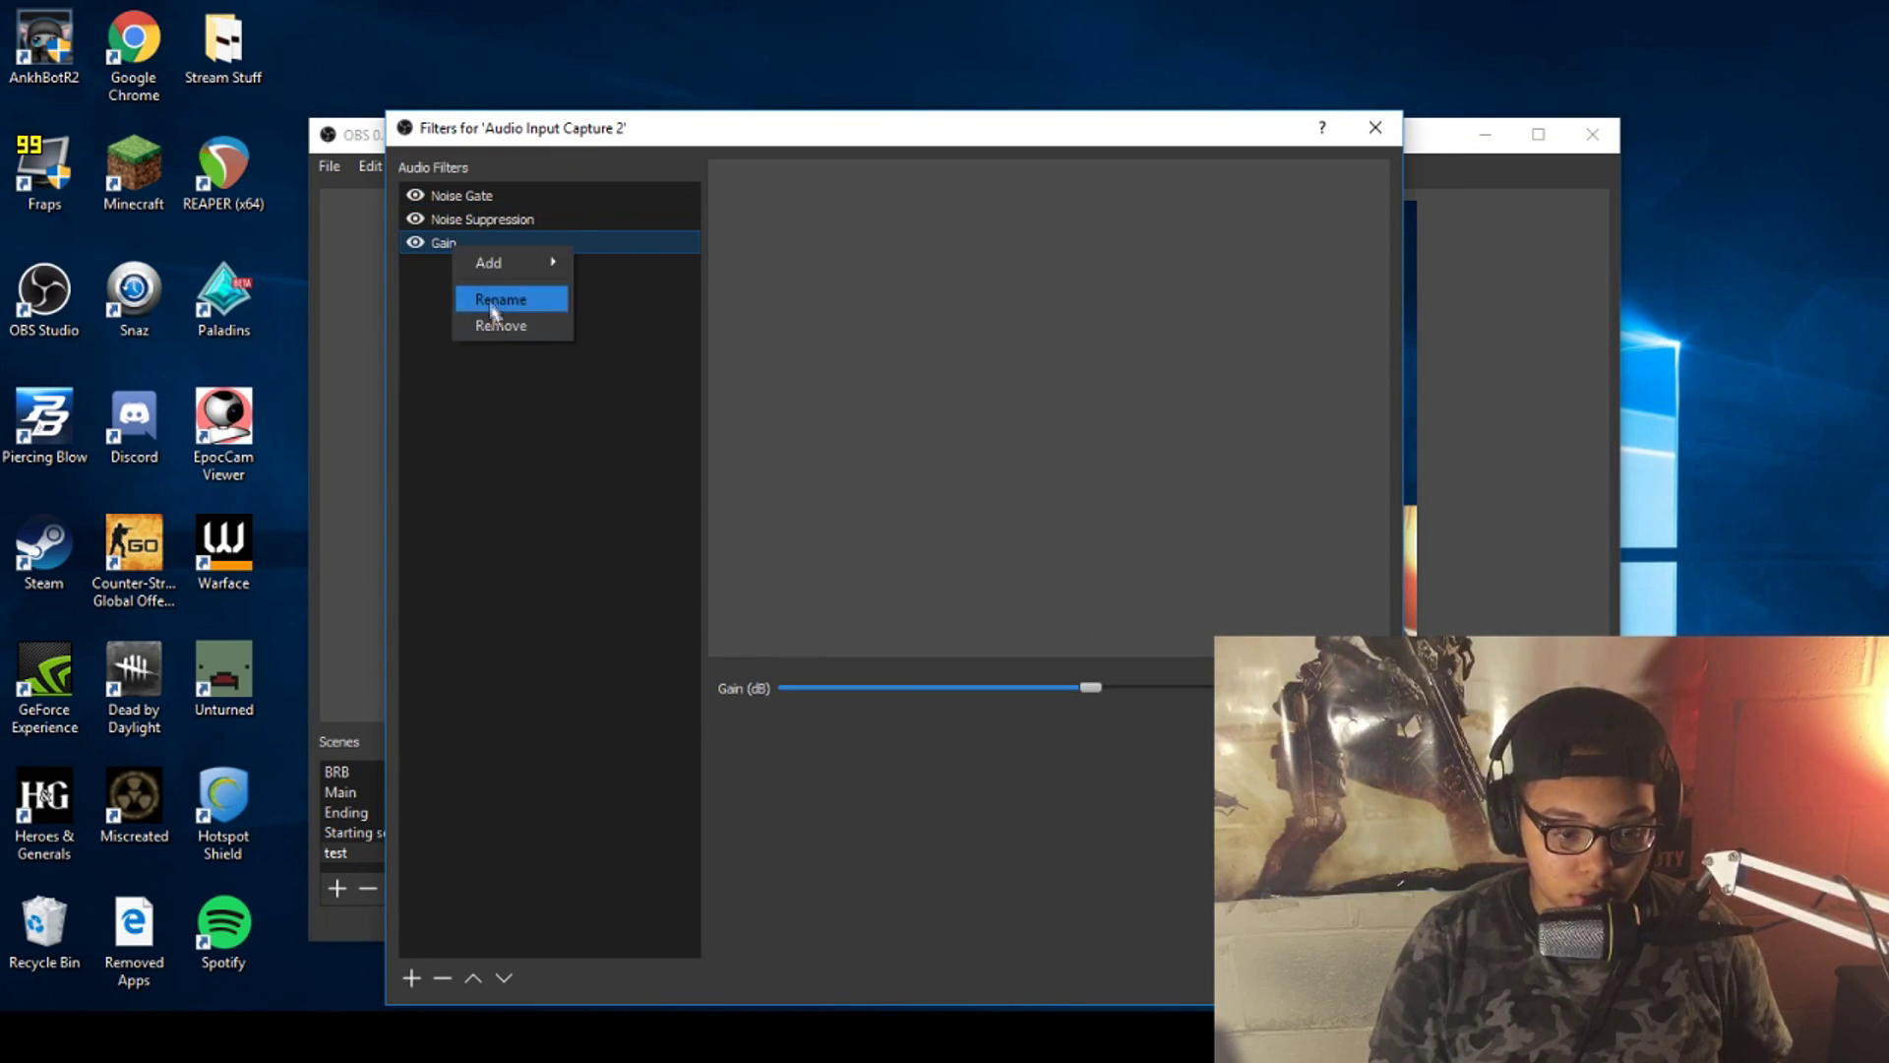
pyautogui.click(493, 316)
pyautogui.click(944, 603)
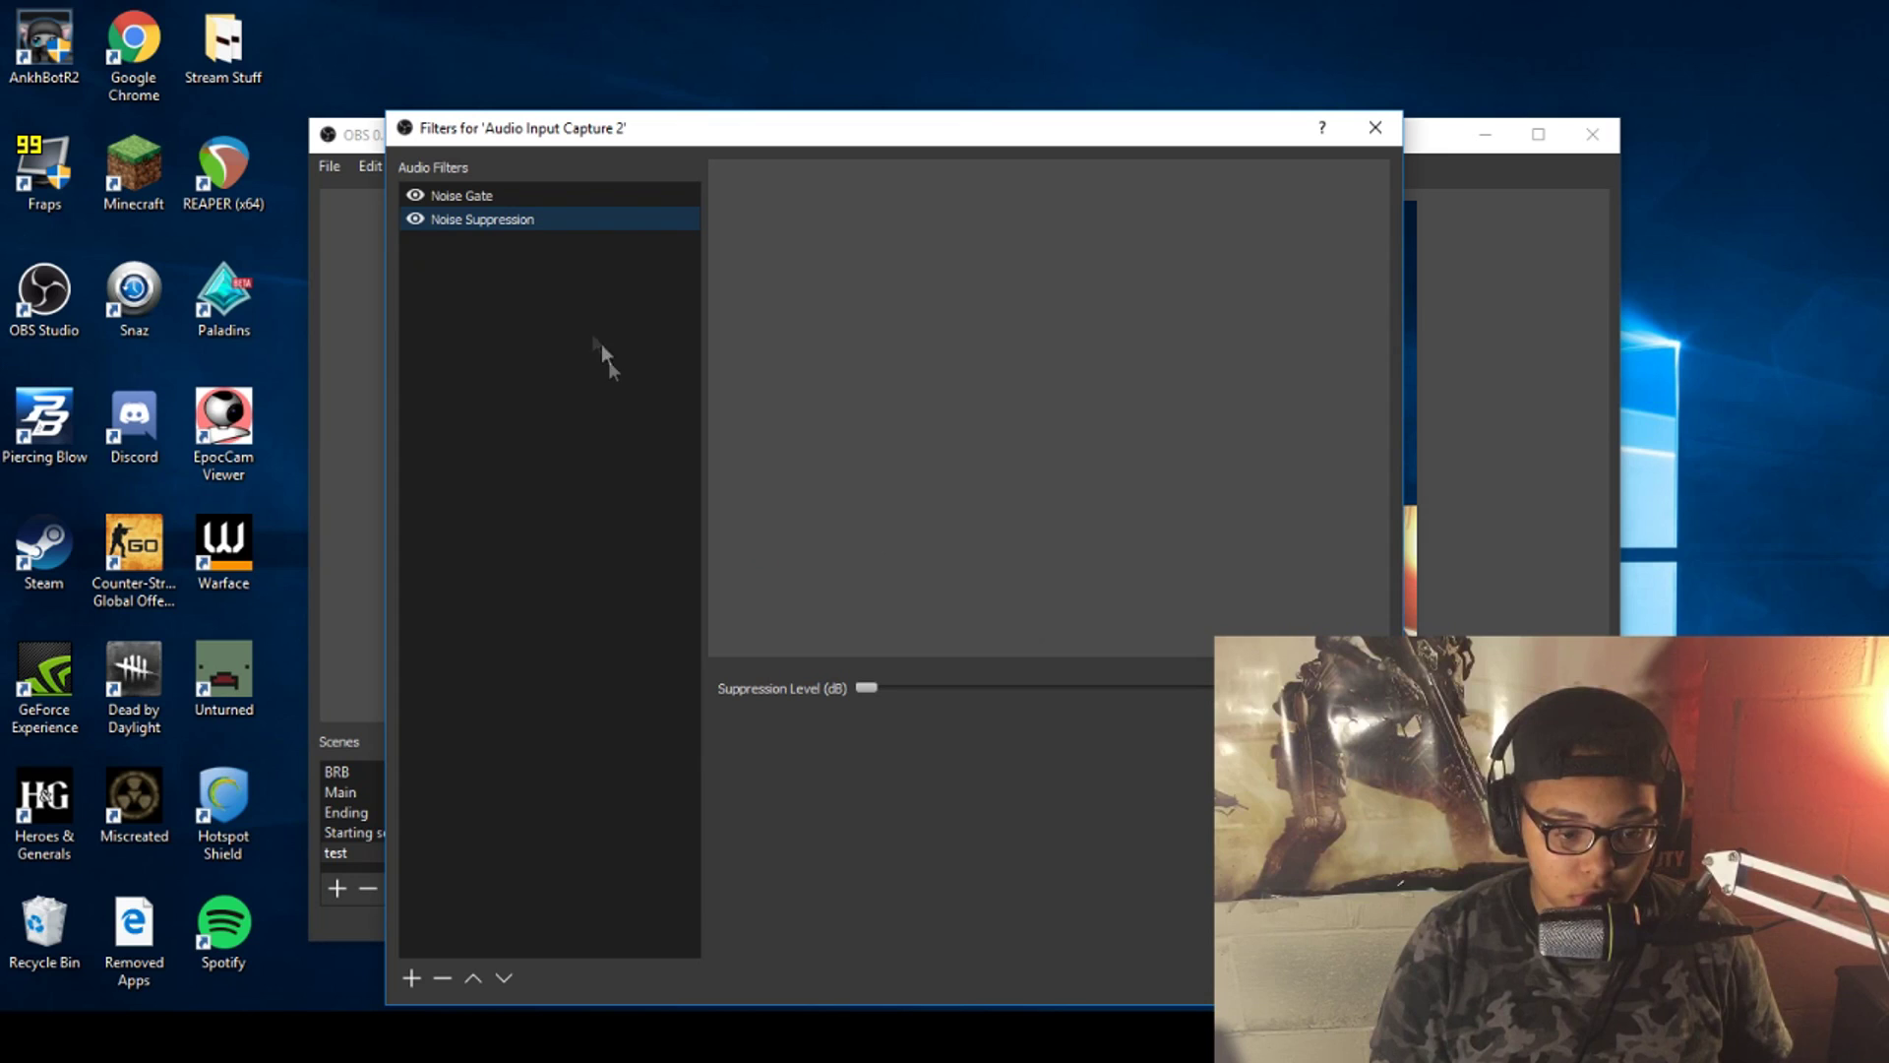
pyautogui.rightClick(506, 217)
pyautogui.click(576, 299)
pyautogui.press('Return')
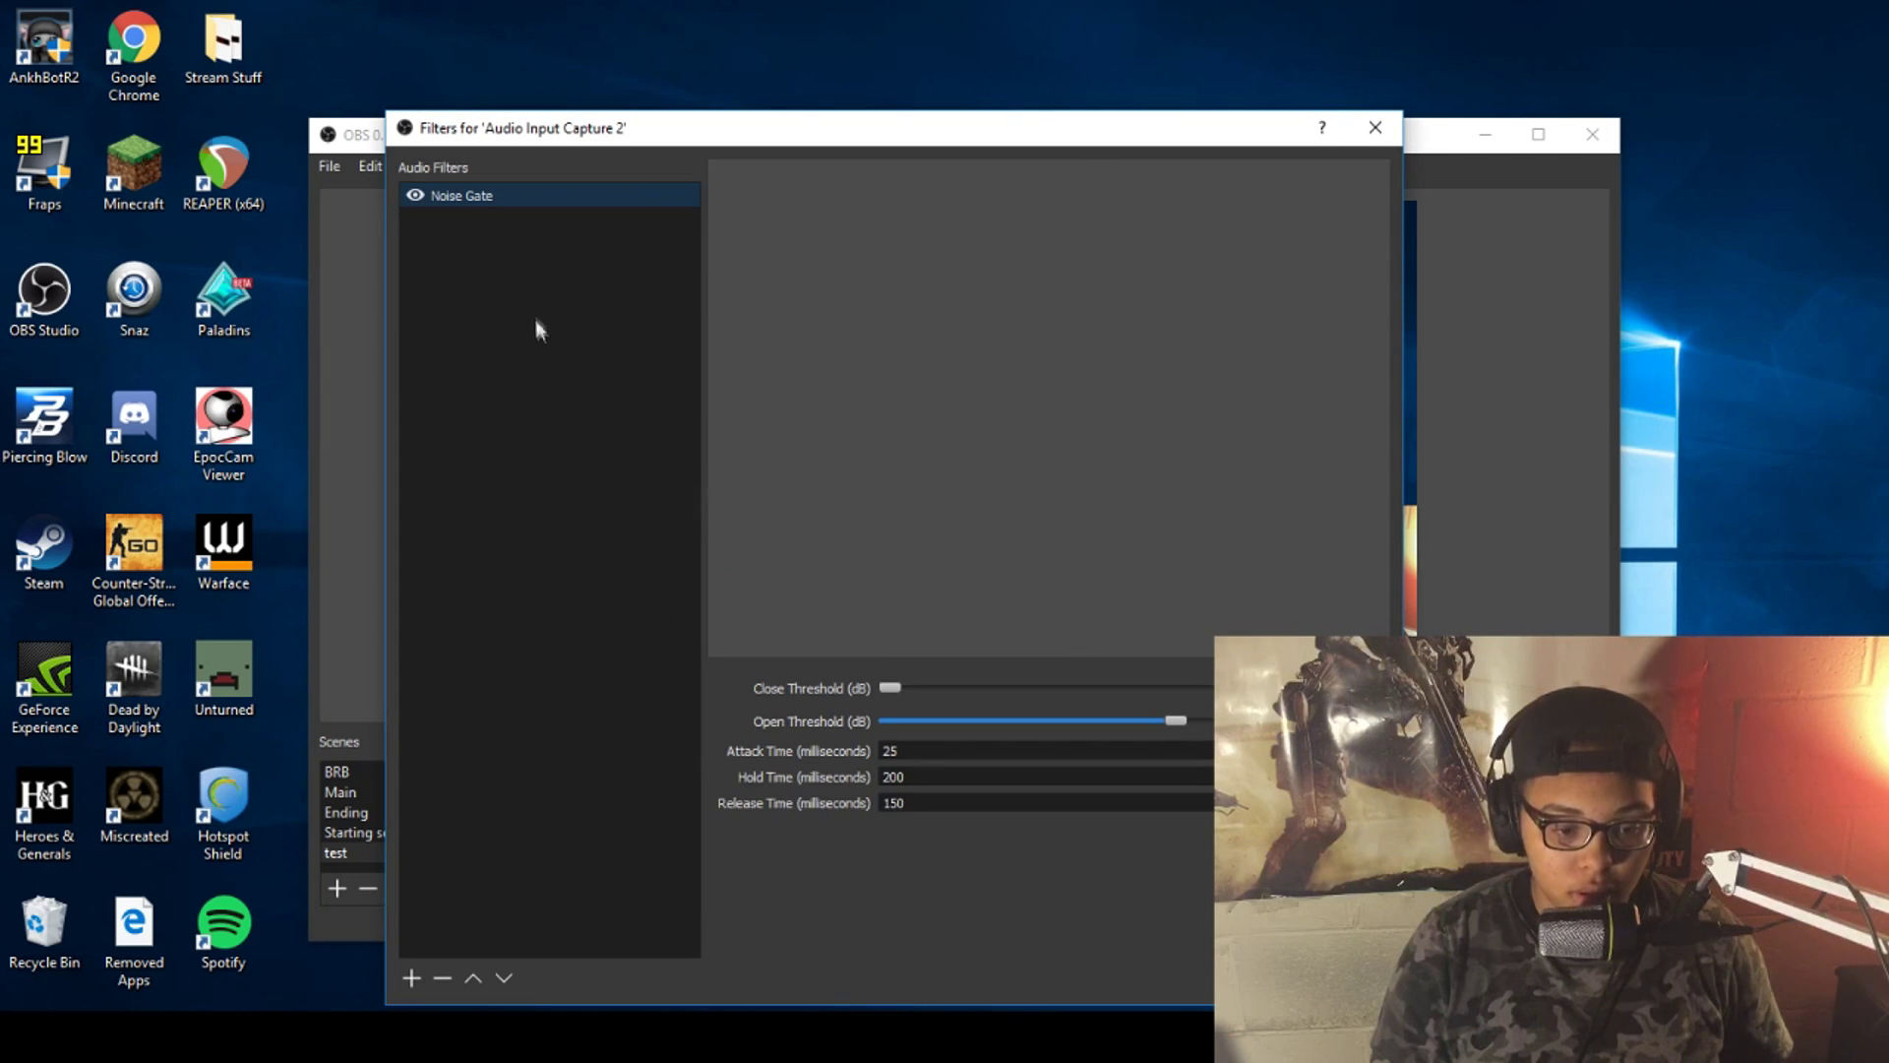
pyautogui.rightClick(478, 198)
pyautogui.click(558, 279)
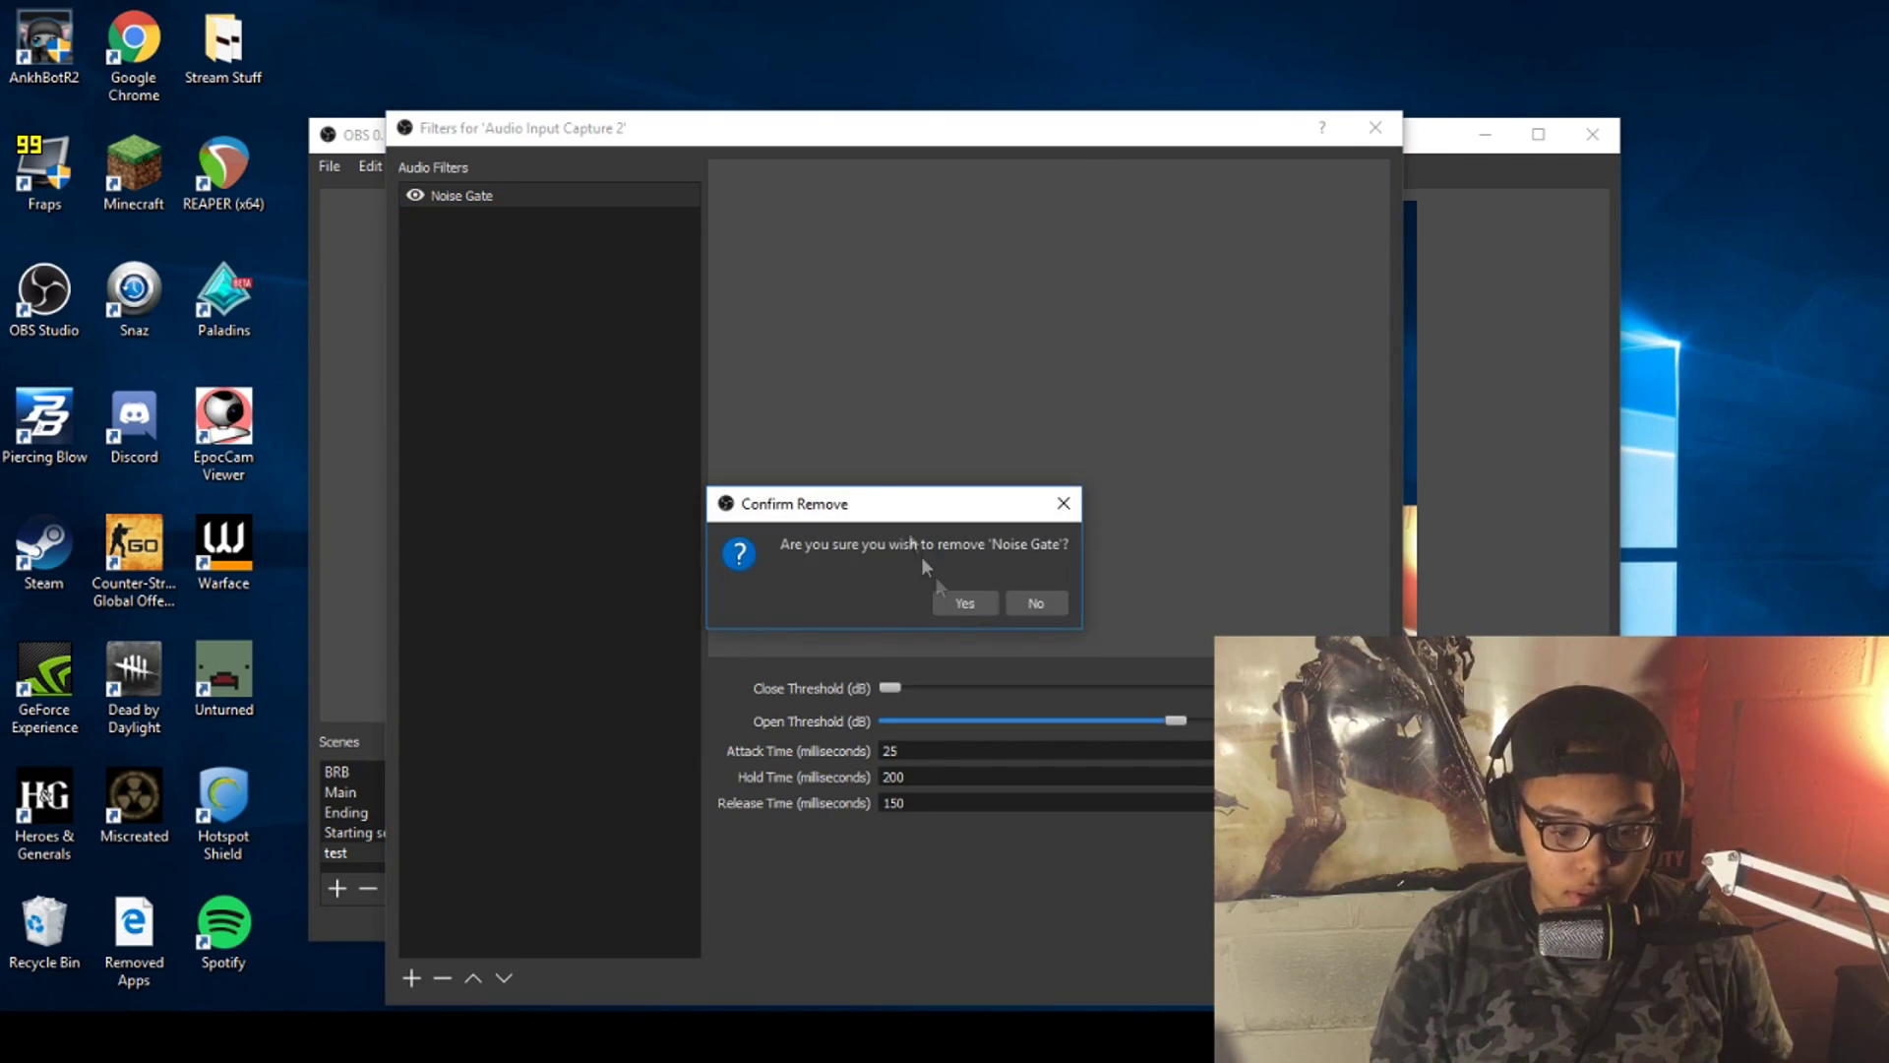
pyautogui.click(961, 608)
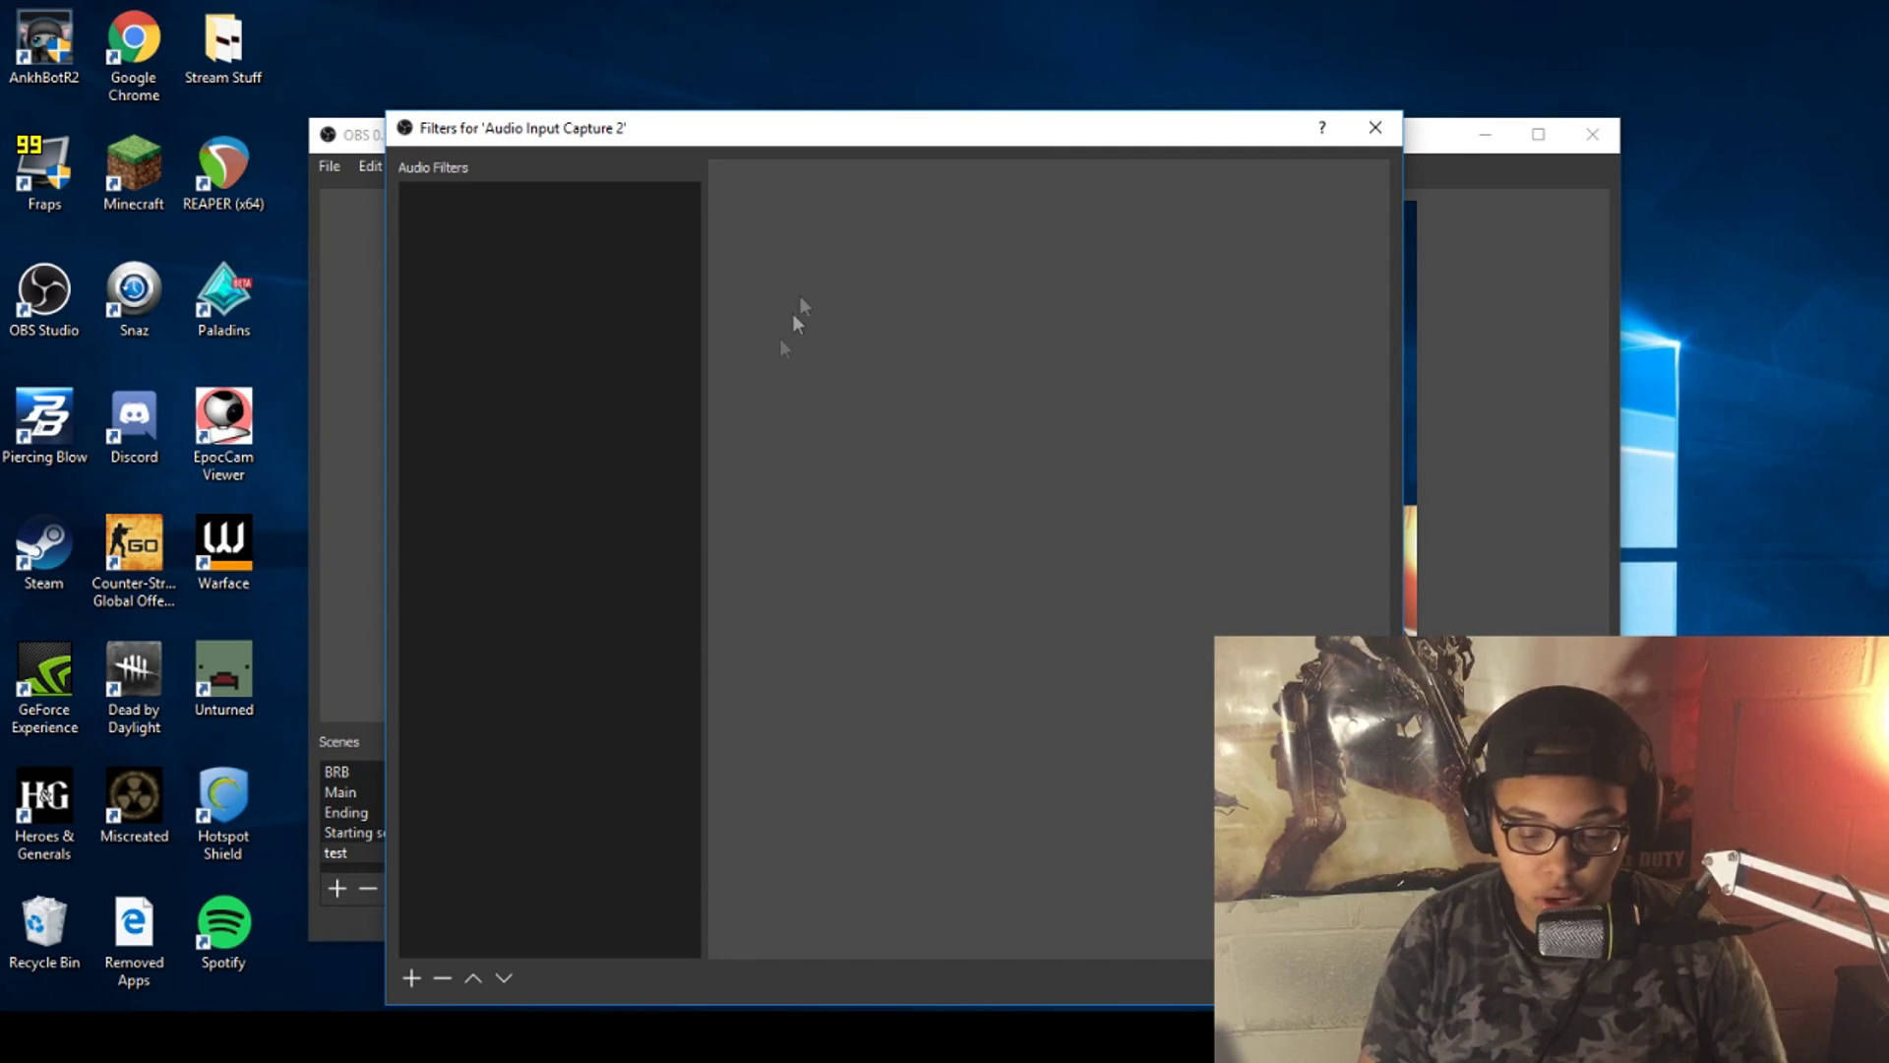
# Add a Noise Suppression filter and drag its suppression level down to the minimum.
pyautogui.click(411, 977)
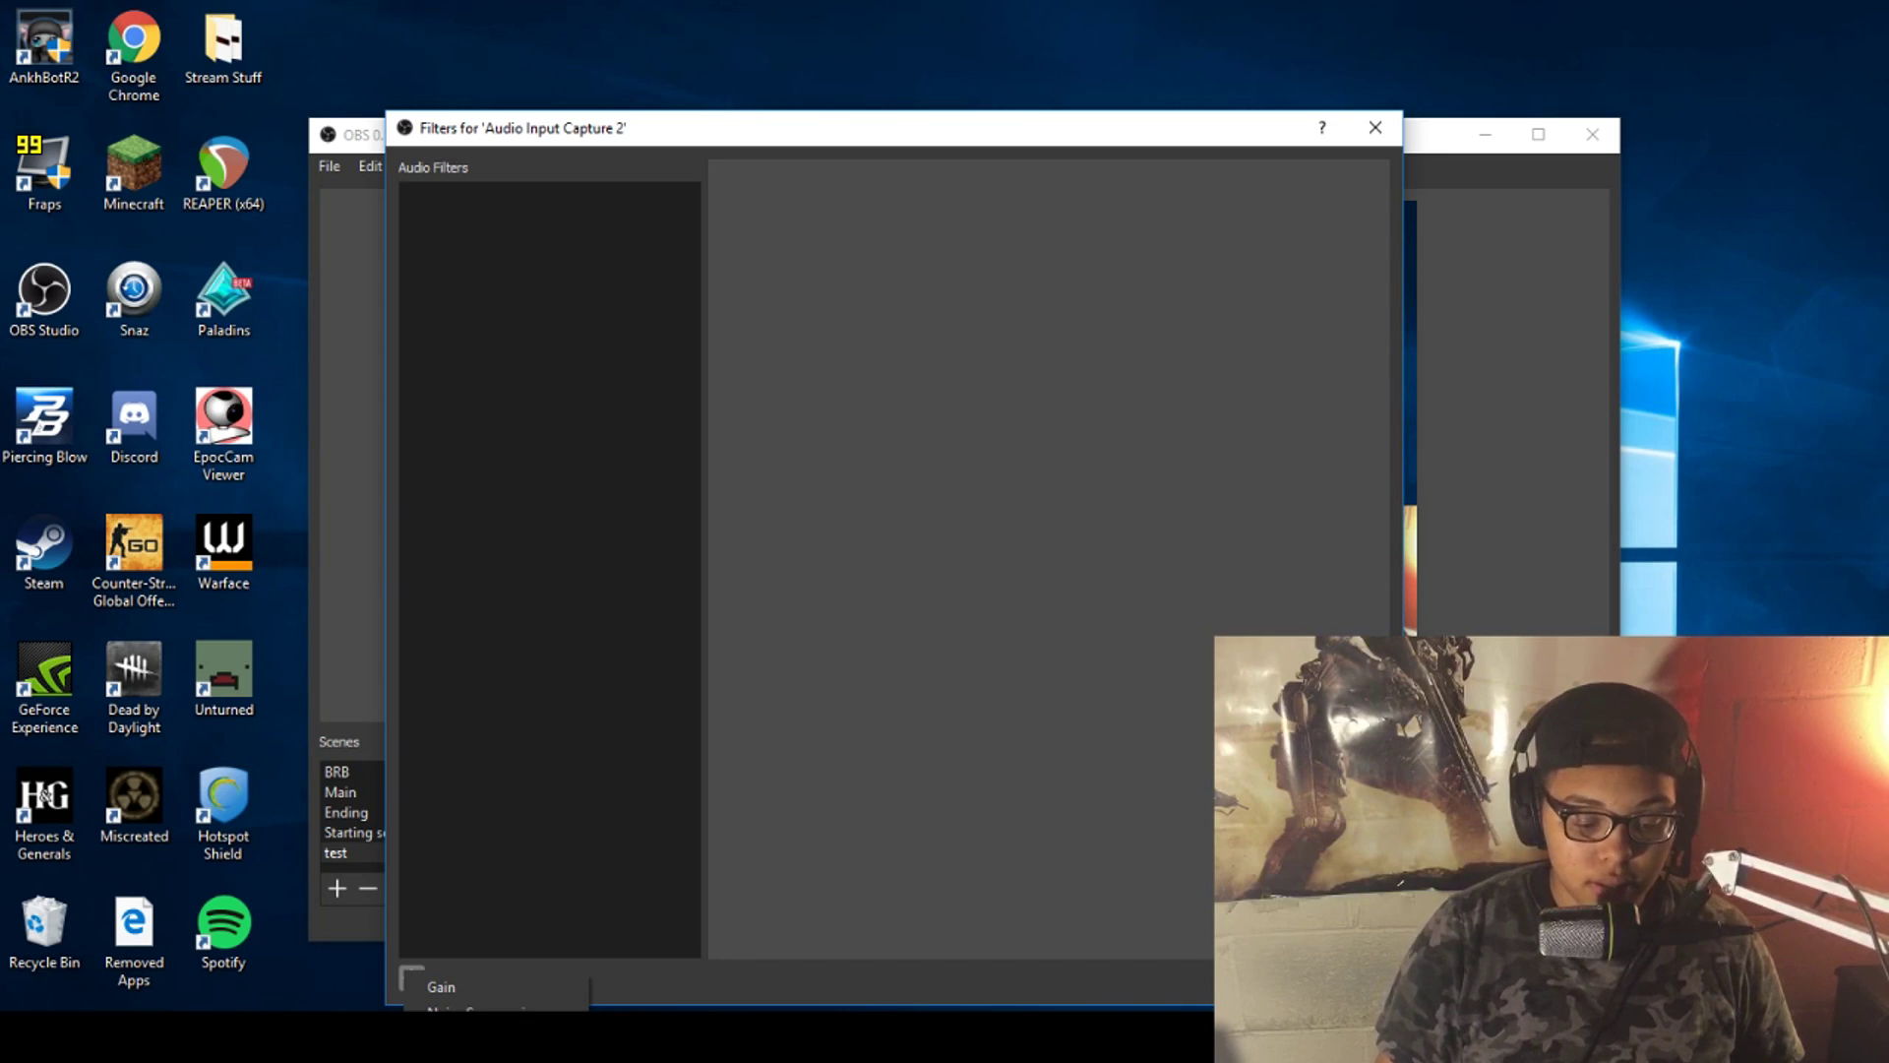
pyautogui.click(538, 1005)
pyautogui.click(847, 610)
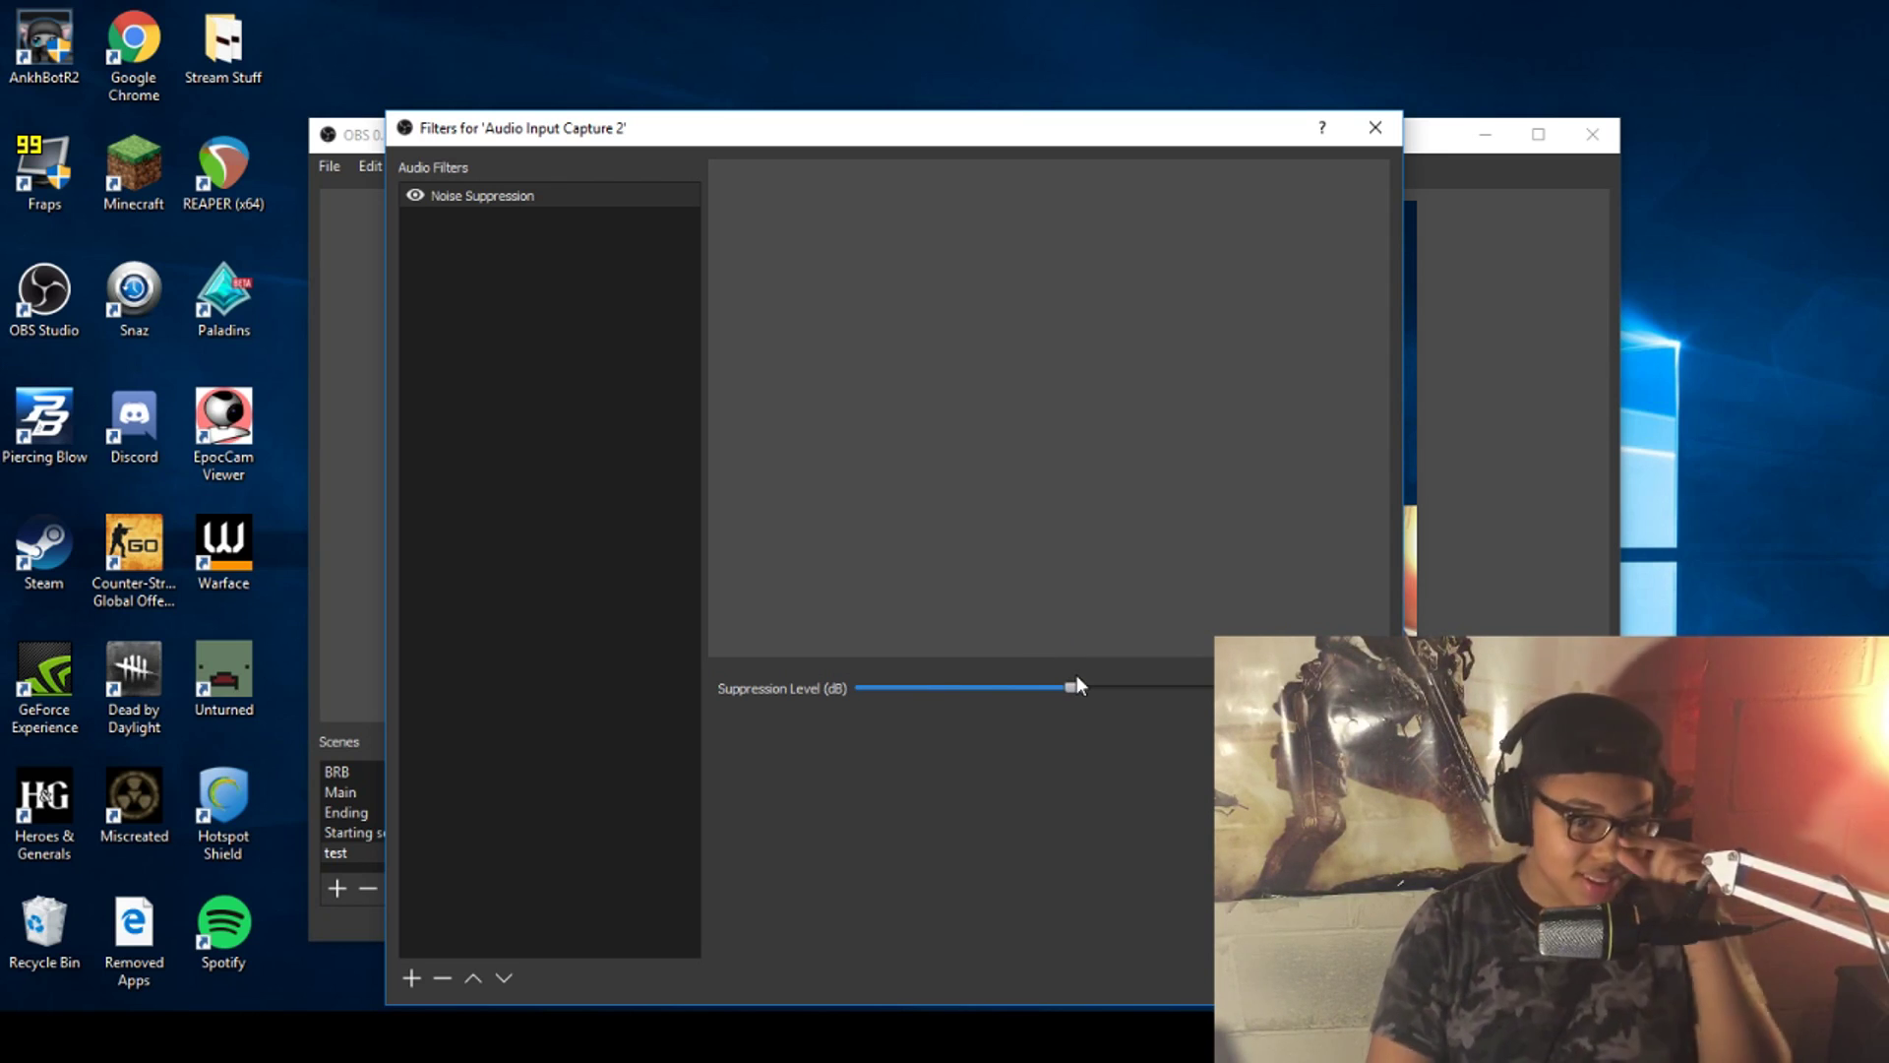
pyautogui.moveTo(1076, 679); pyautogui.dragTo(6, 704)
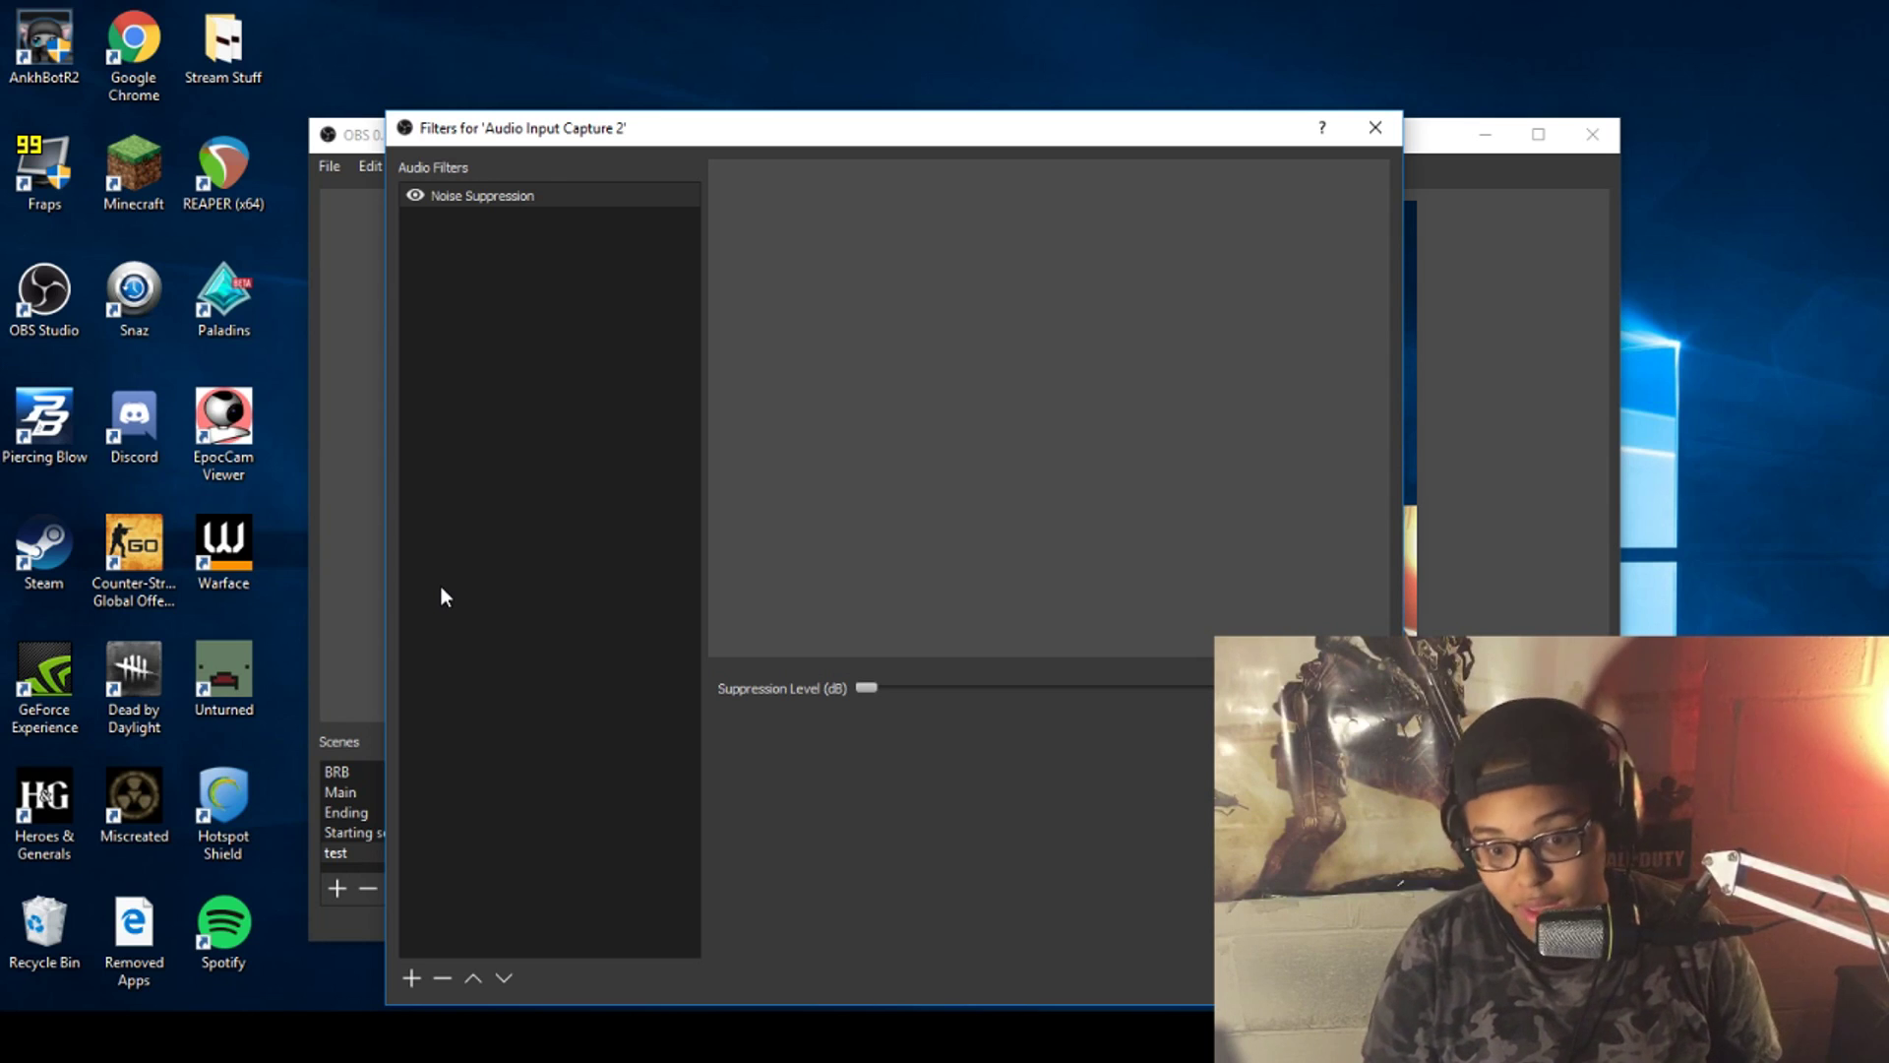
# Add a Noise Gate filter after Noise Suppression and drag its Close Threshold fully left.
pyautogui.rightClick(494, 526)
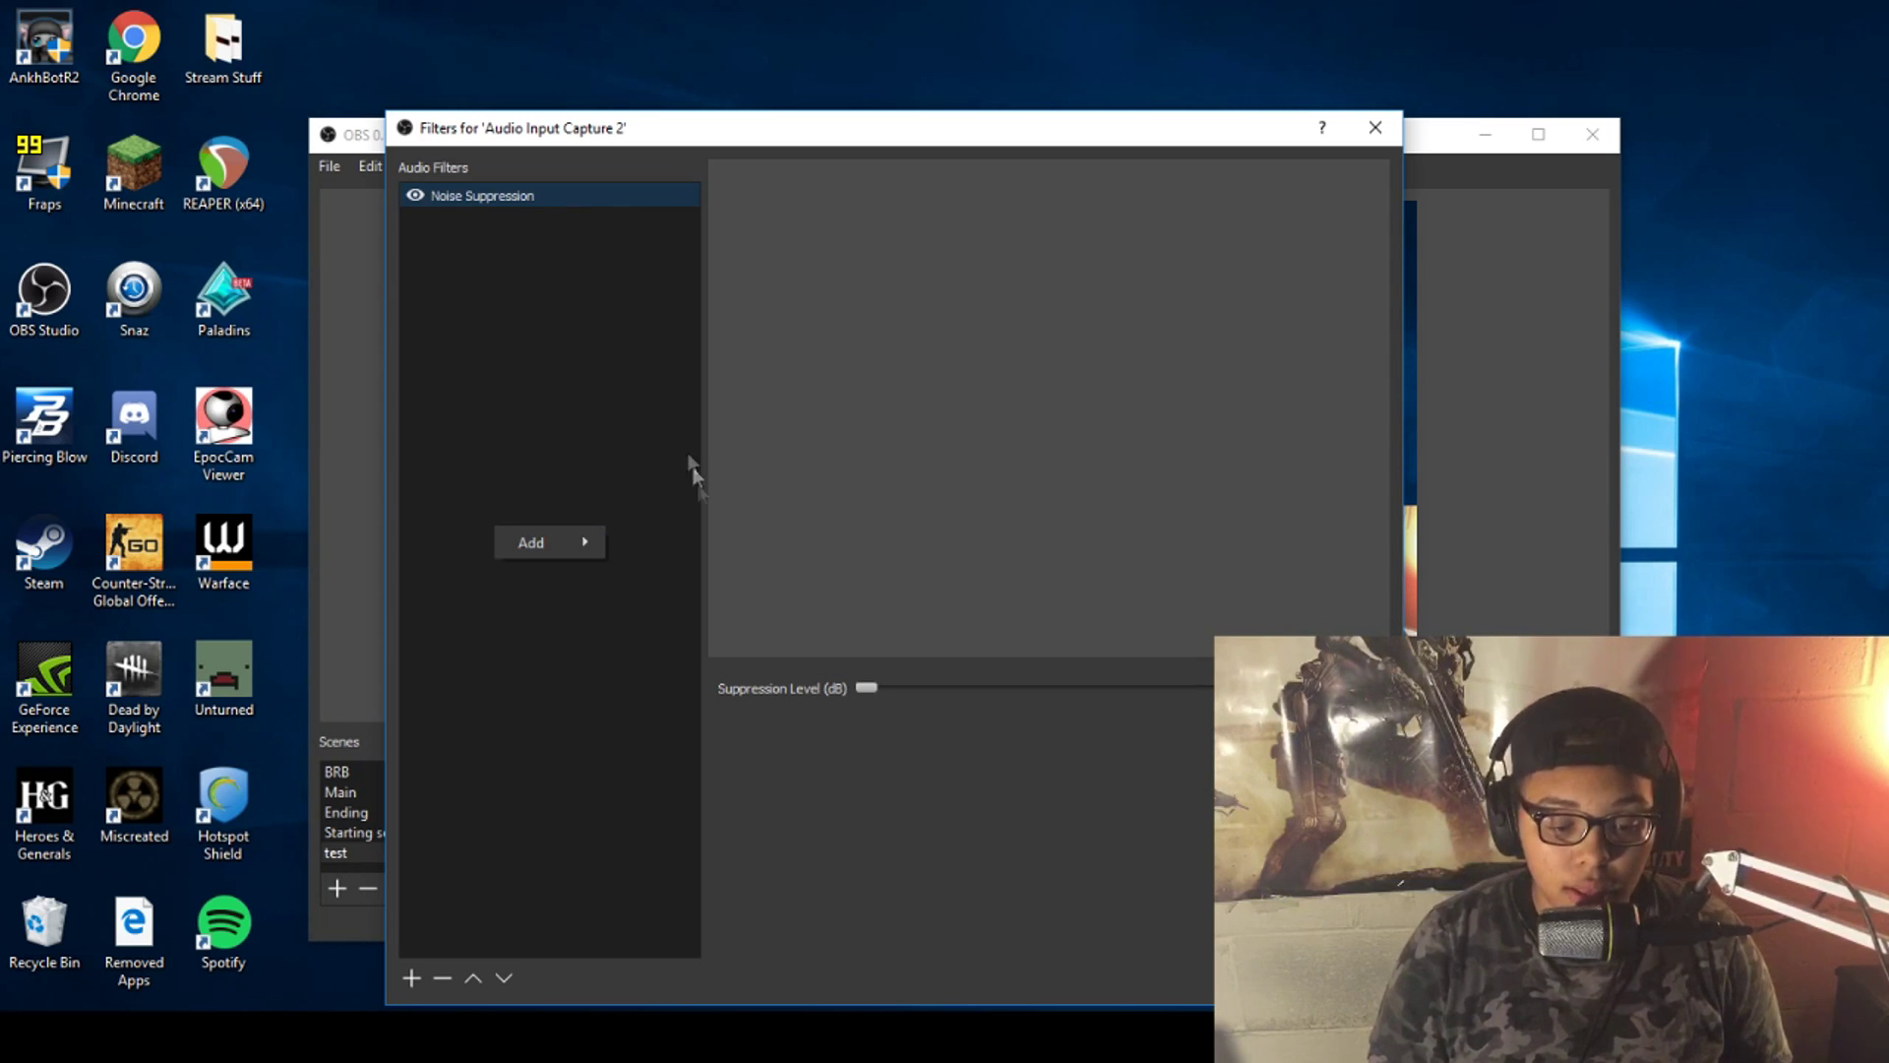
pyautogui.moveTo(578, 547)
pyautogui.click(654, 596)
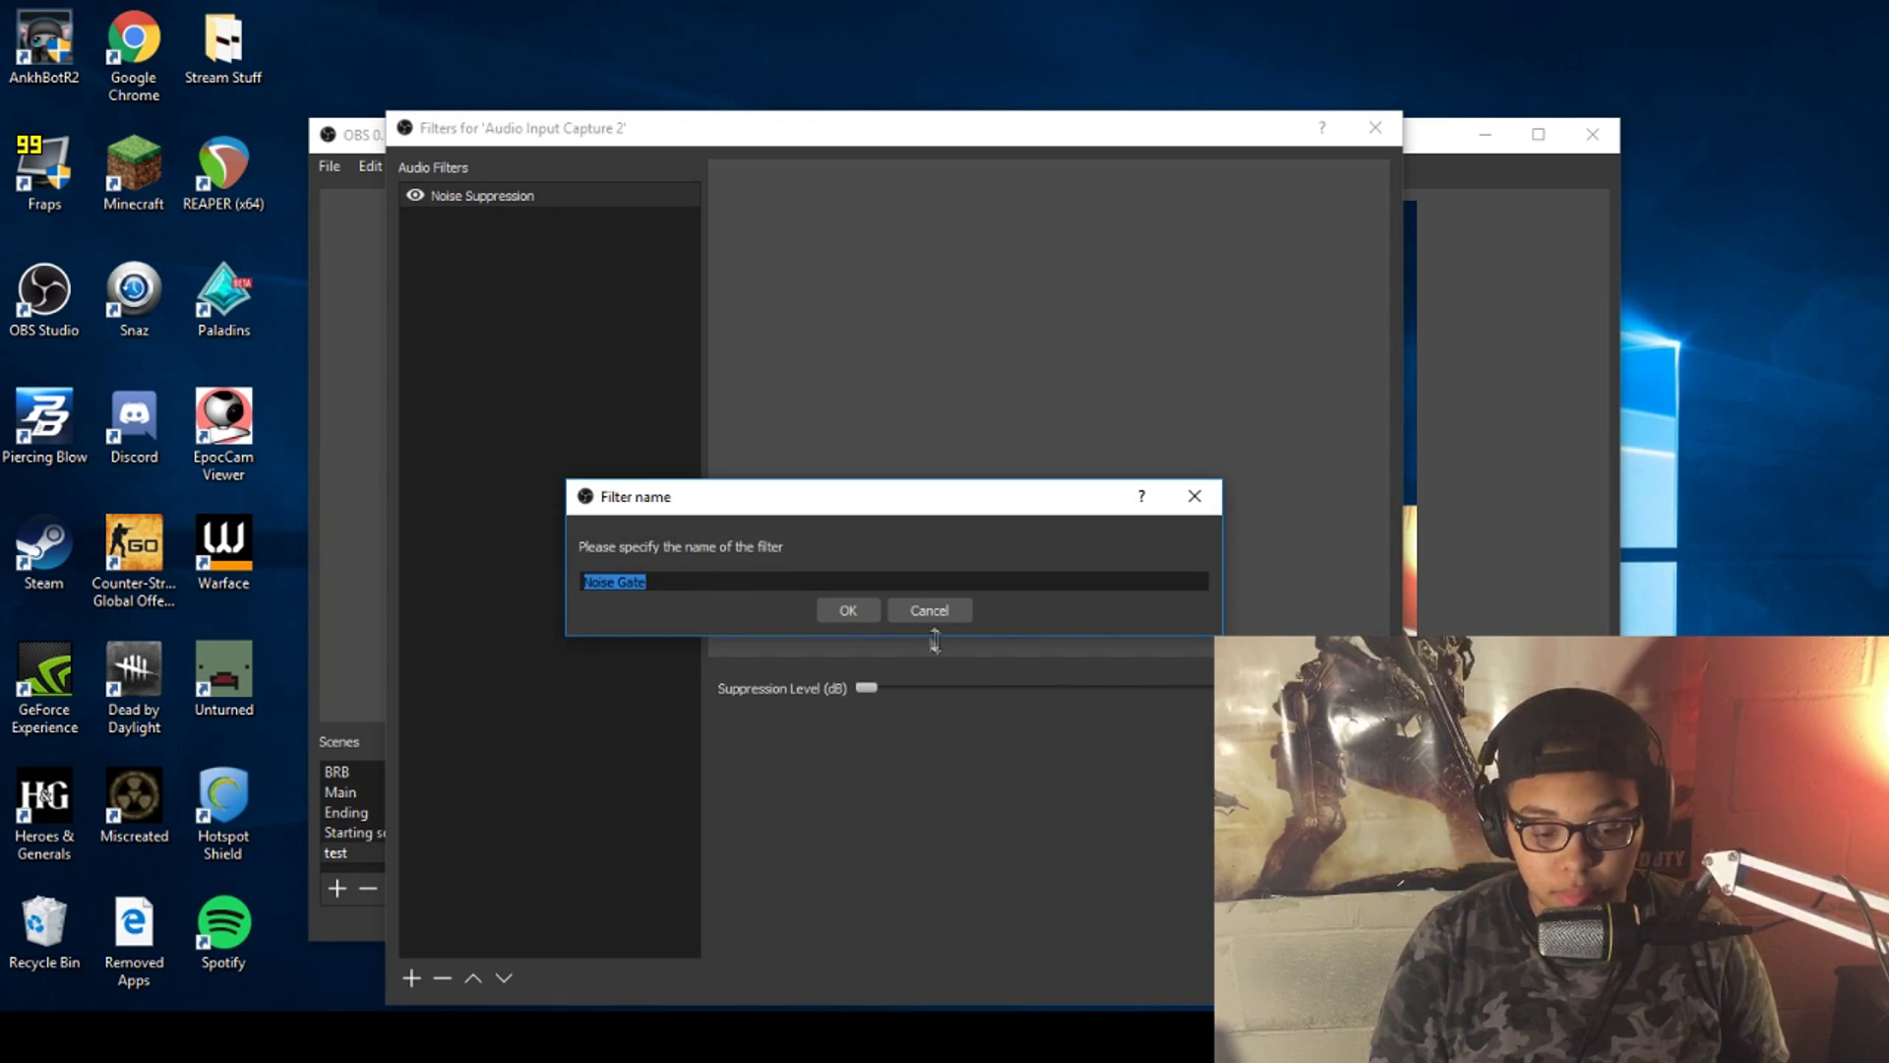
pyautogui.click(854, 612)
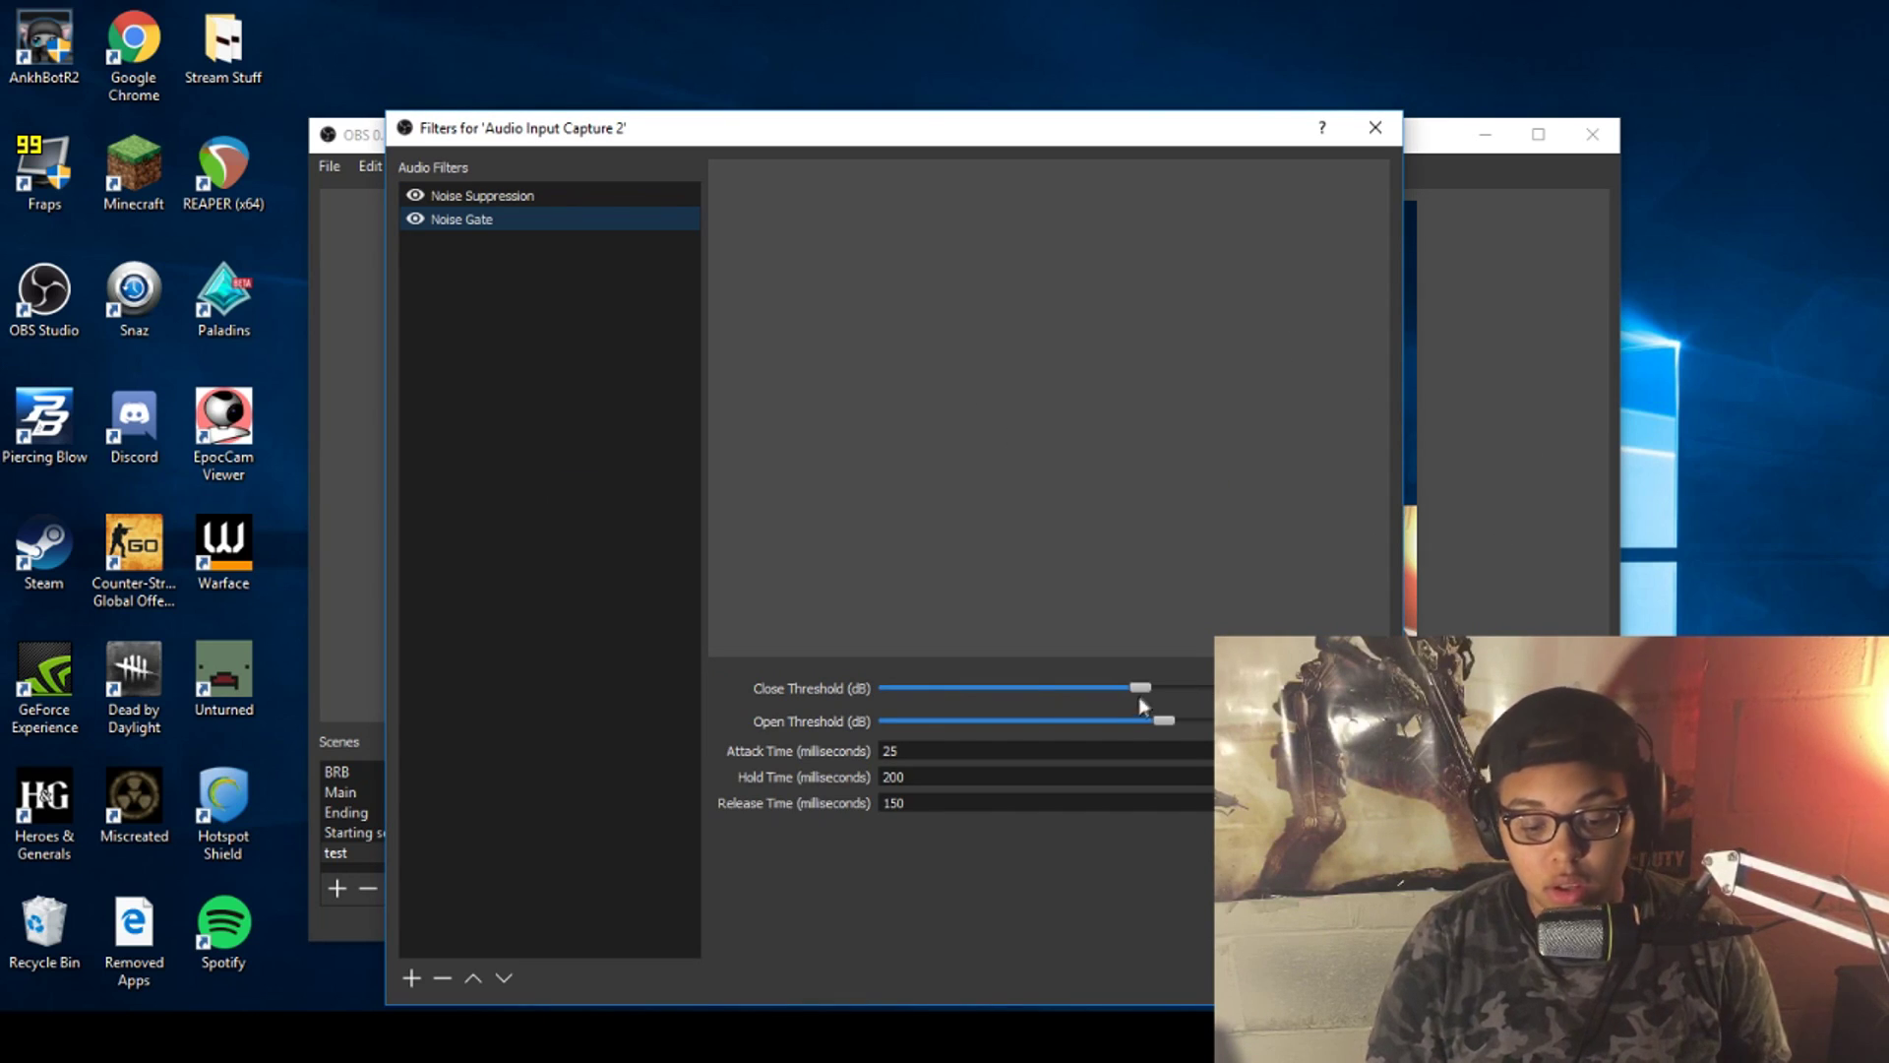
pyautogui.moveTo(1129, 694); pyautogui.dragTo(4, 783)
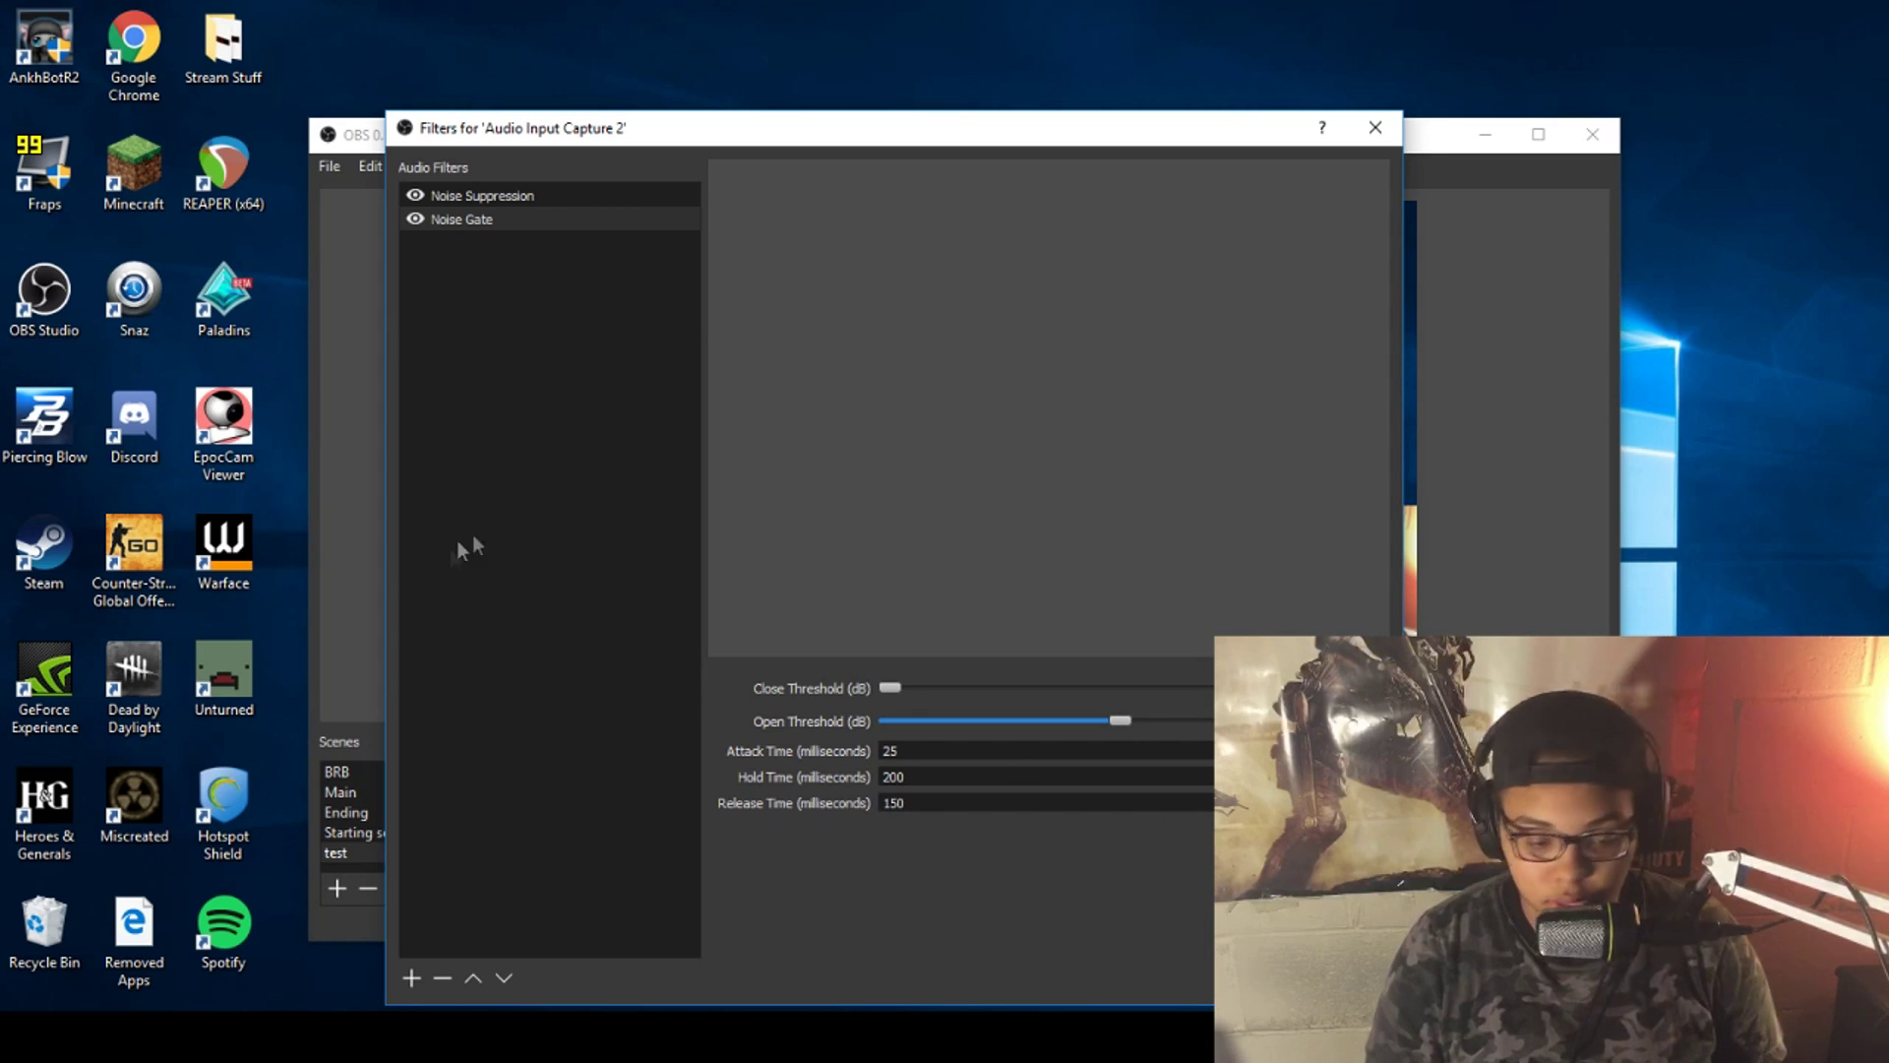
pyautogui.click(409, 980)
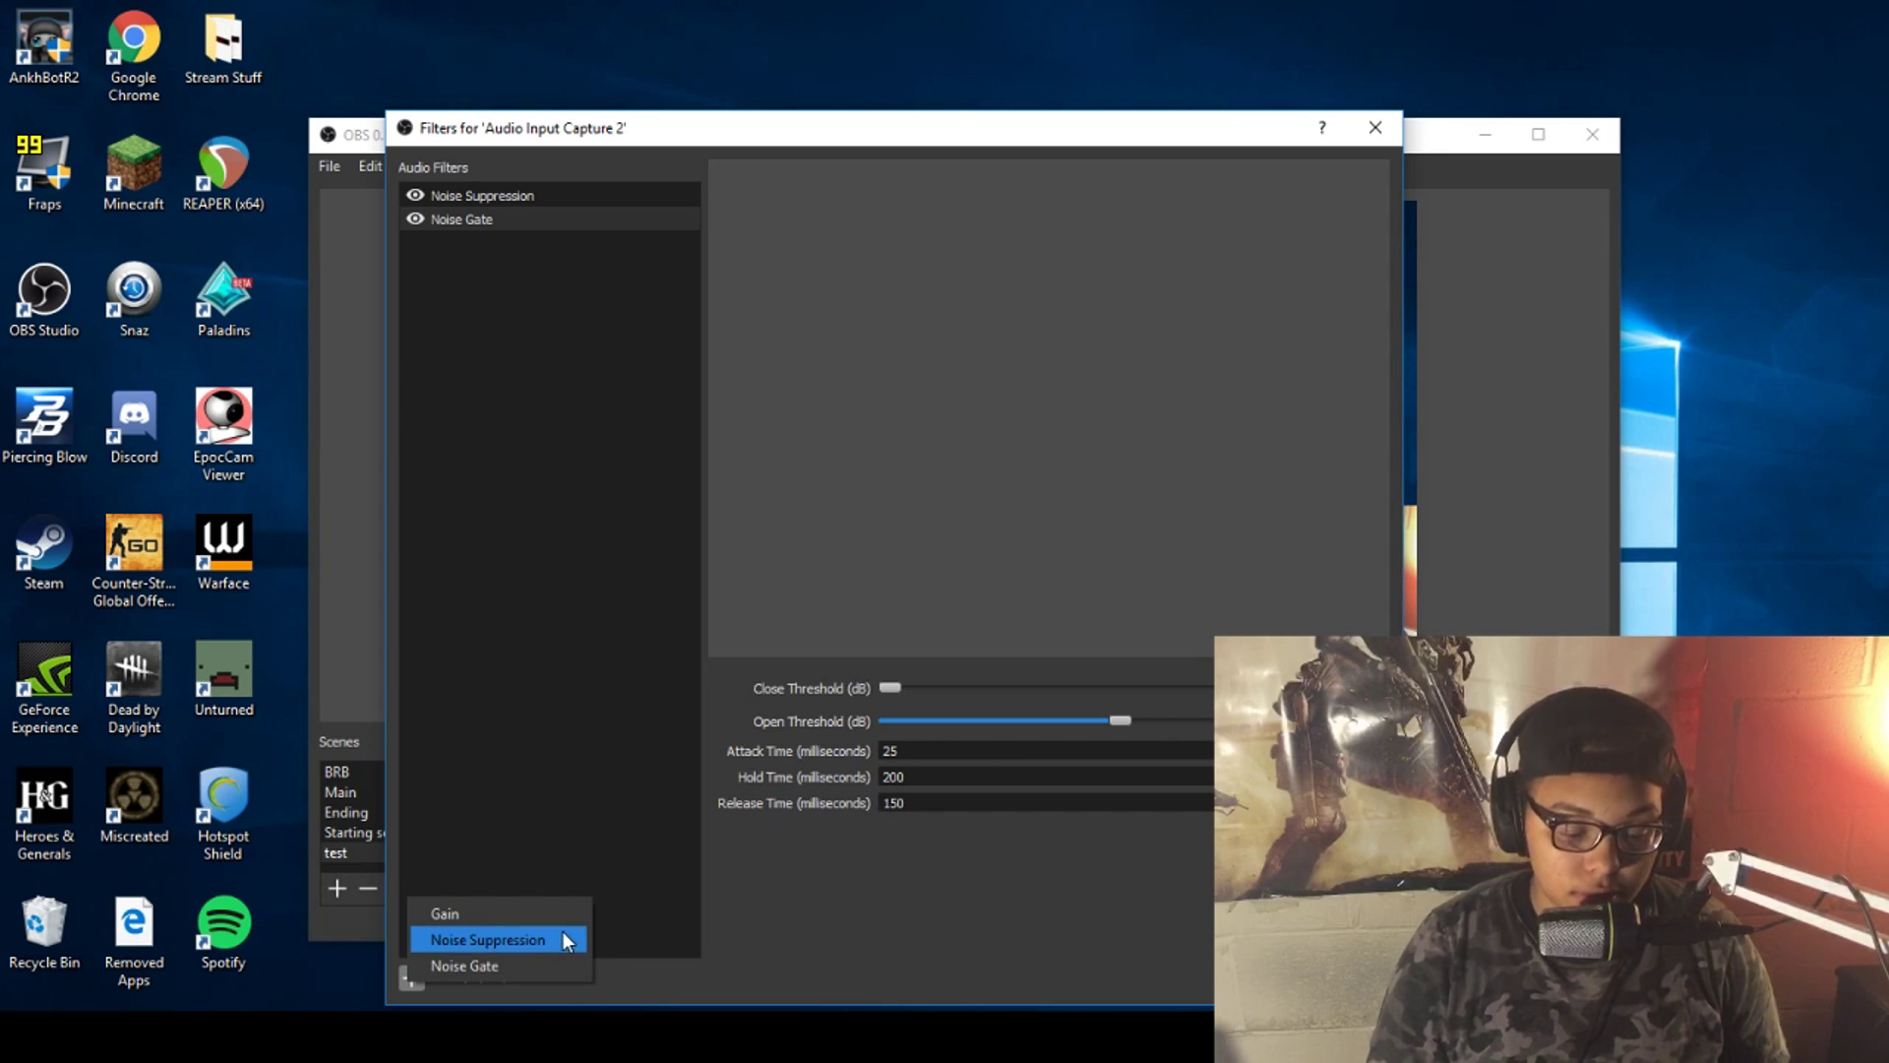
# Add a Gain filter after Noise Gate, raise its gain level, and close the Filters window.
pyautogui.click(486, 915)
pyautogui.click(853, 608)
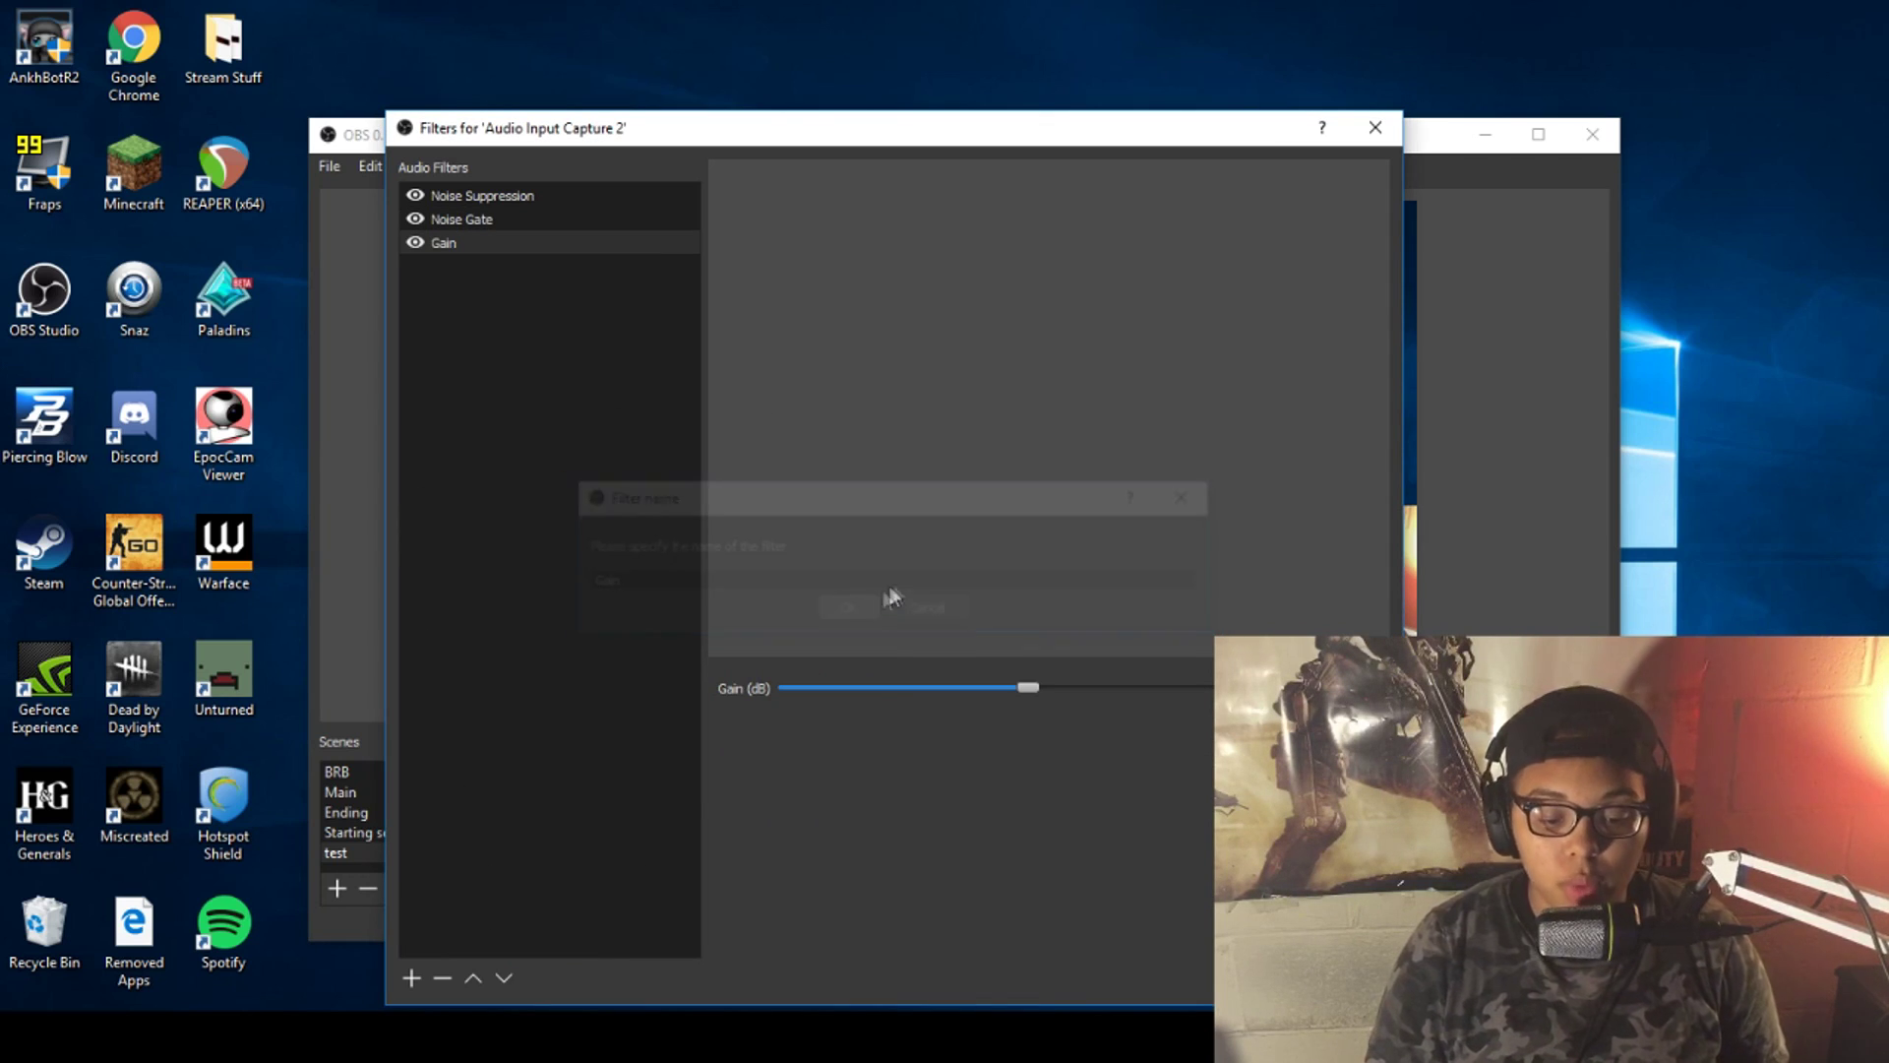
pyautogui.click(1166, 690)
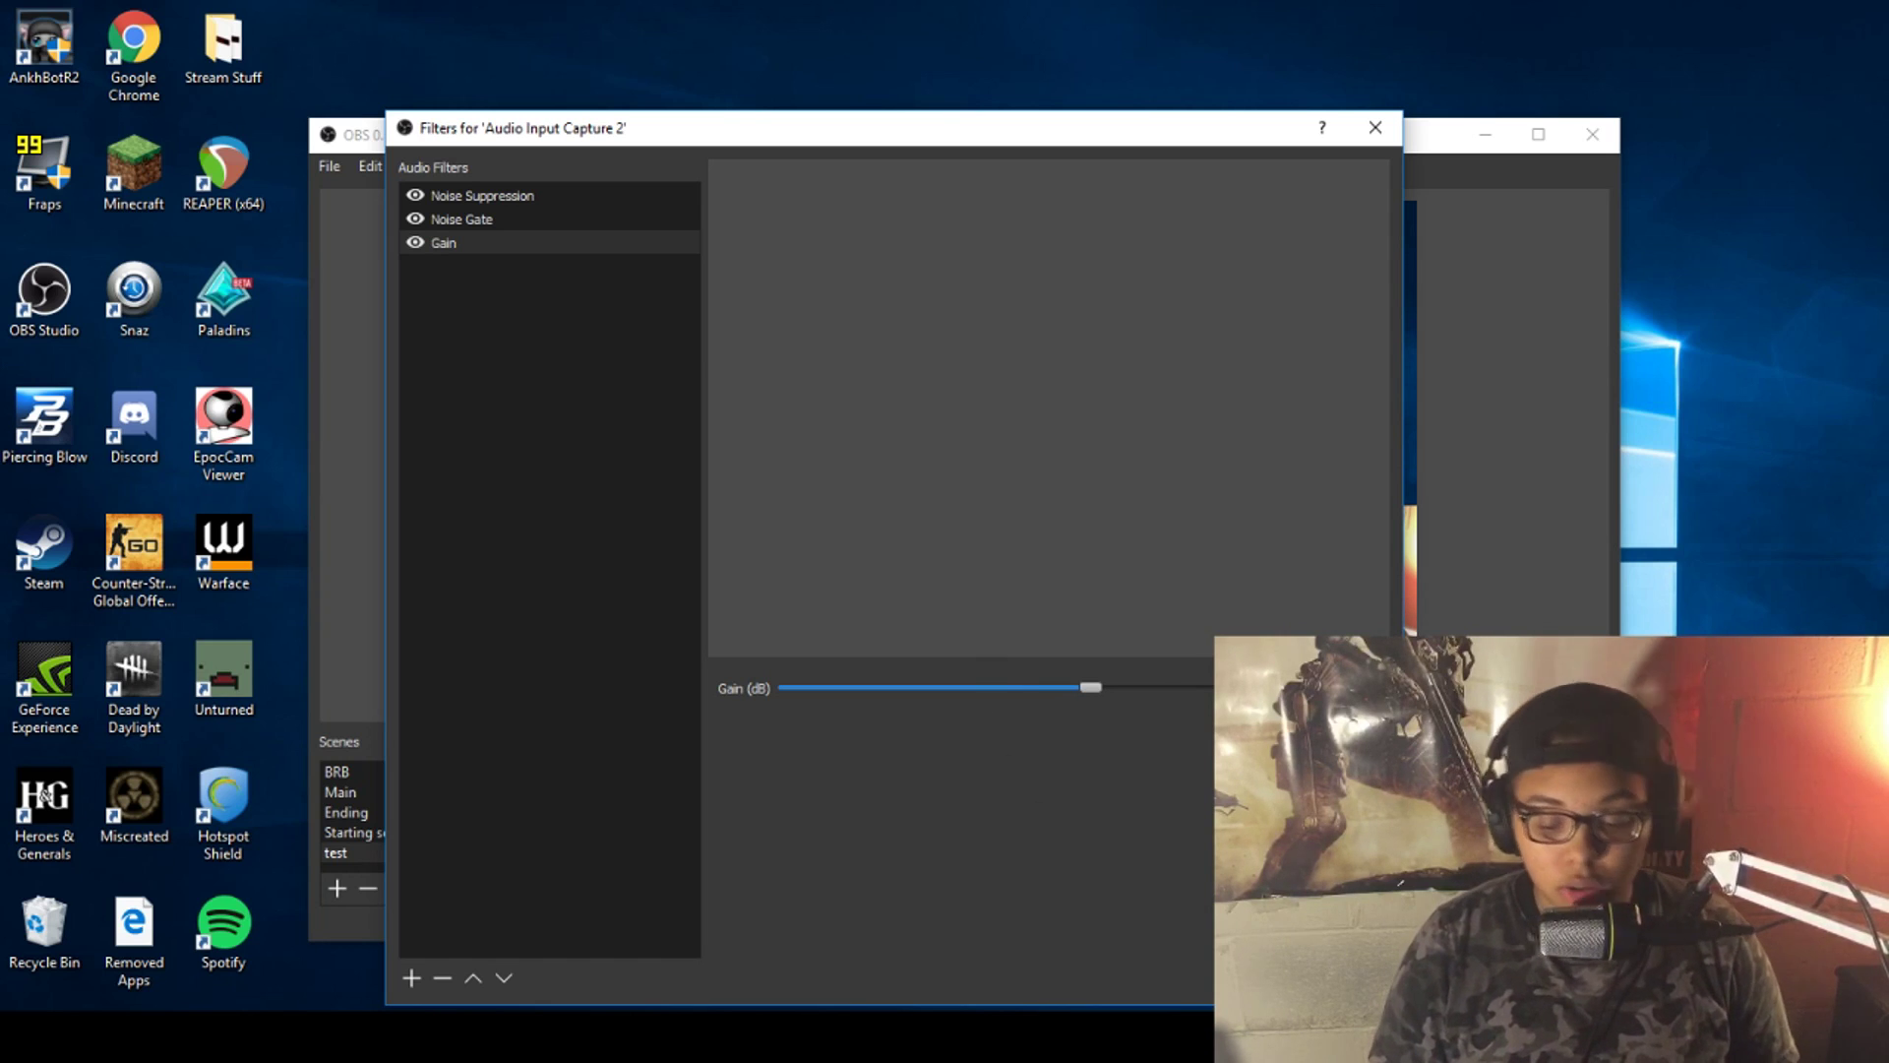
pyautogui.press('Escape')
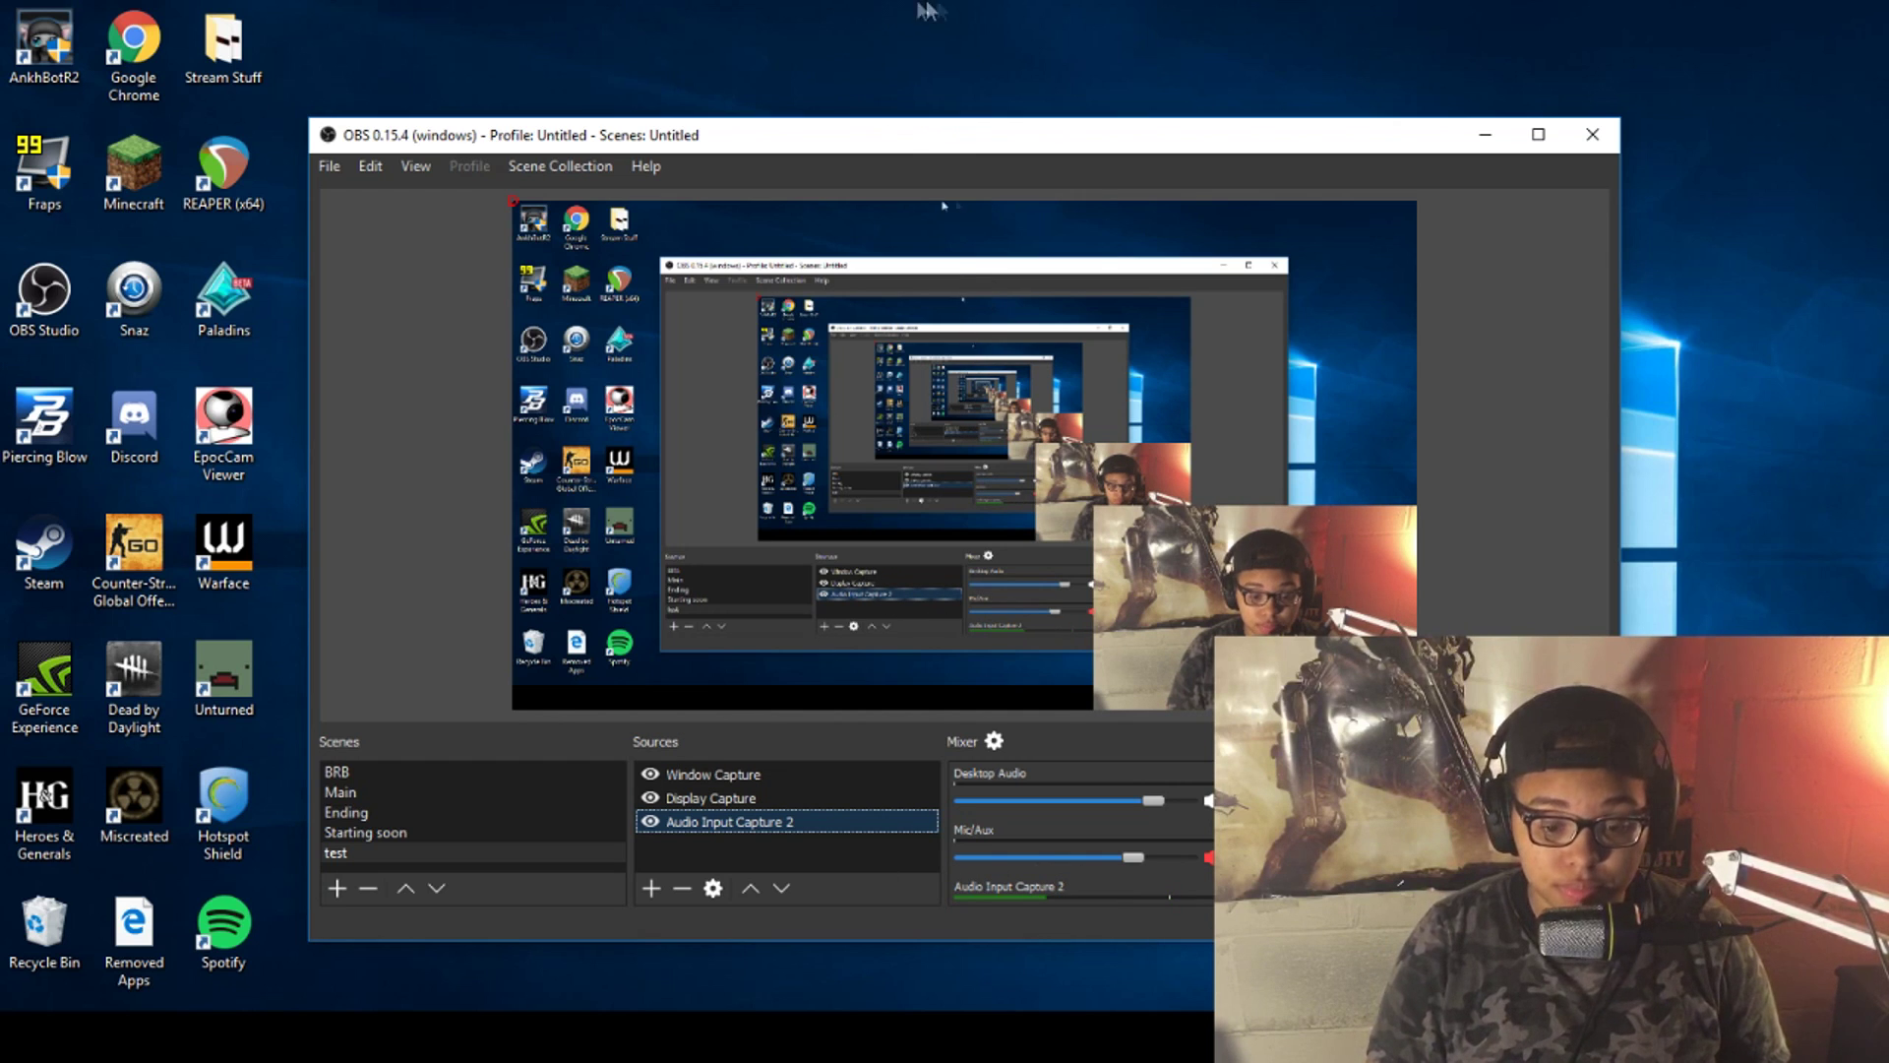
pyautogui.click(1484, 138)
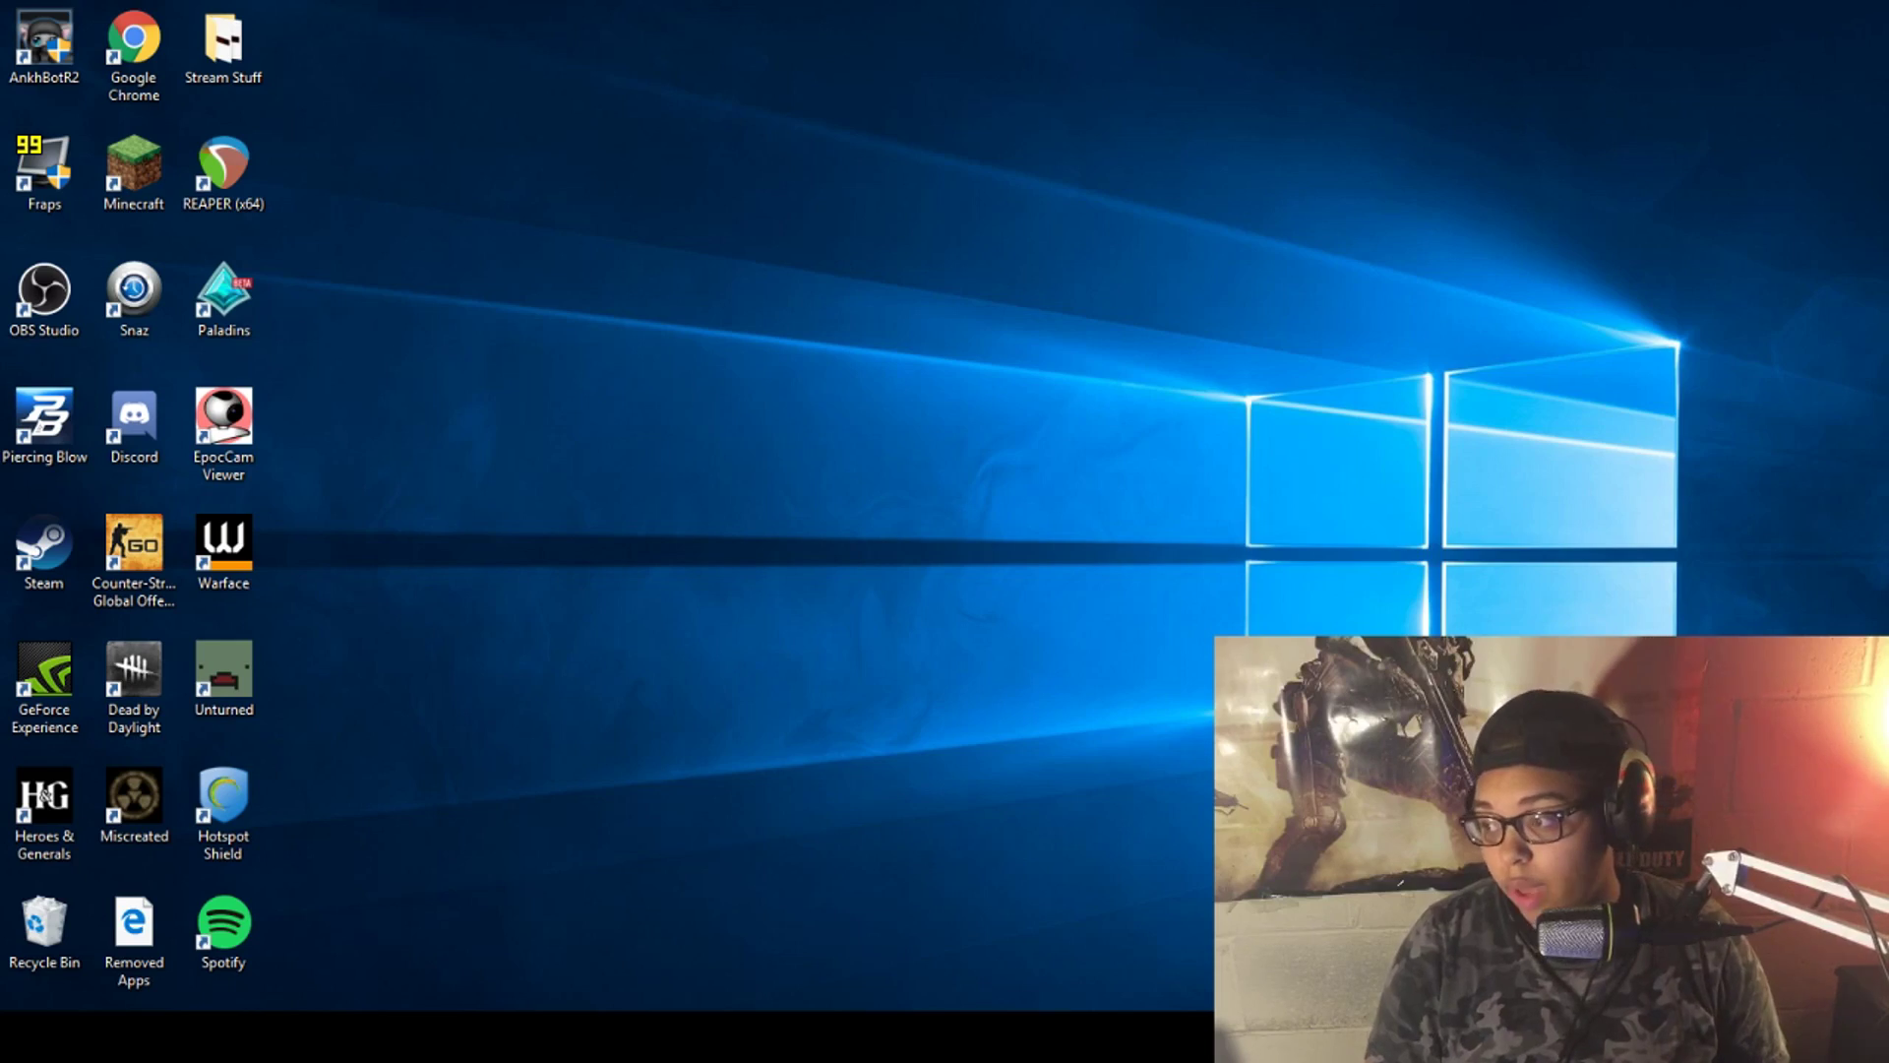
pyautogui.doubleClick(224, 424)
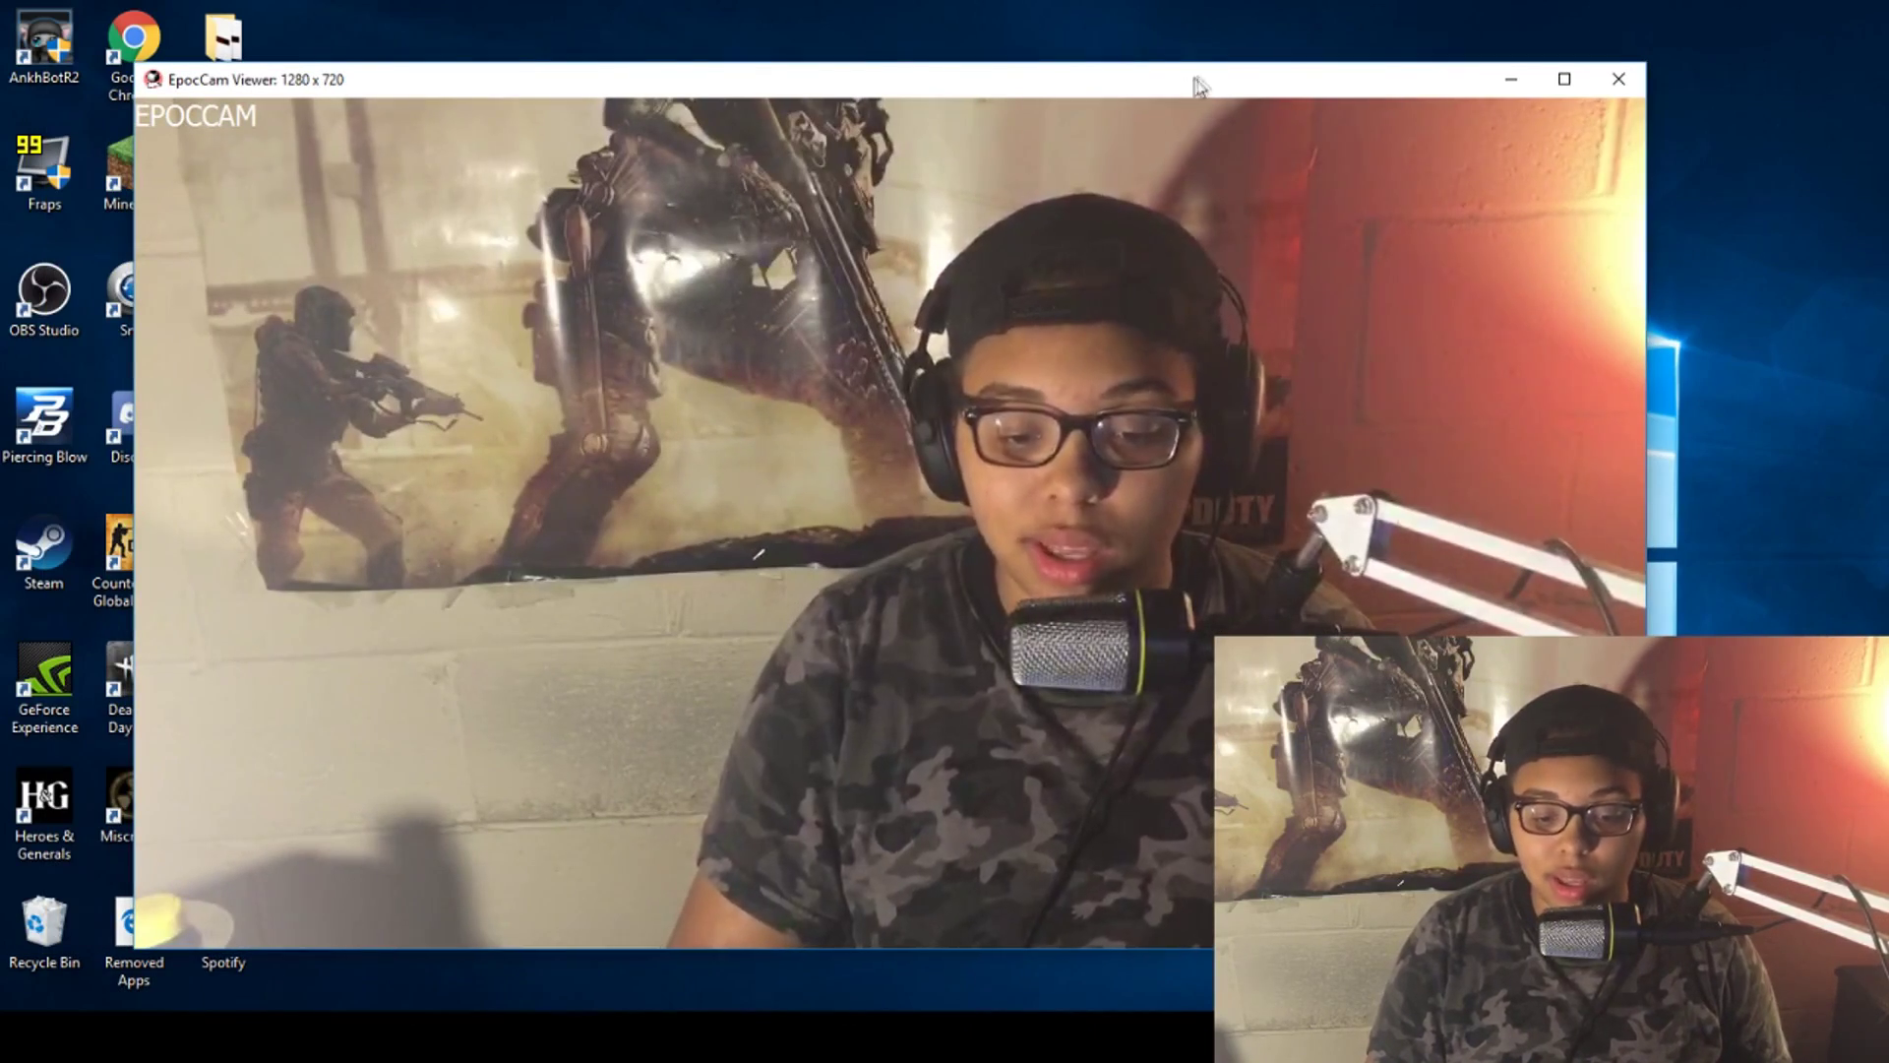
pyautogui.click(1628, 85)
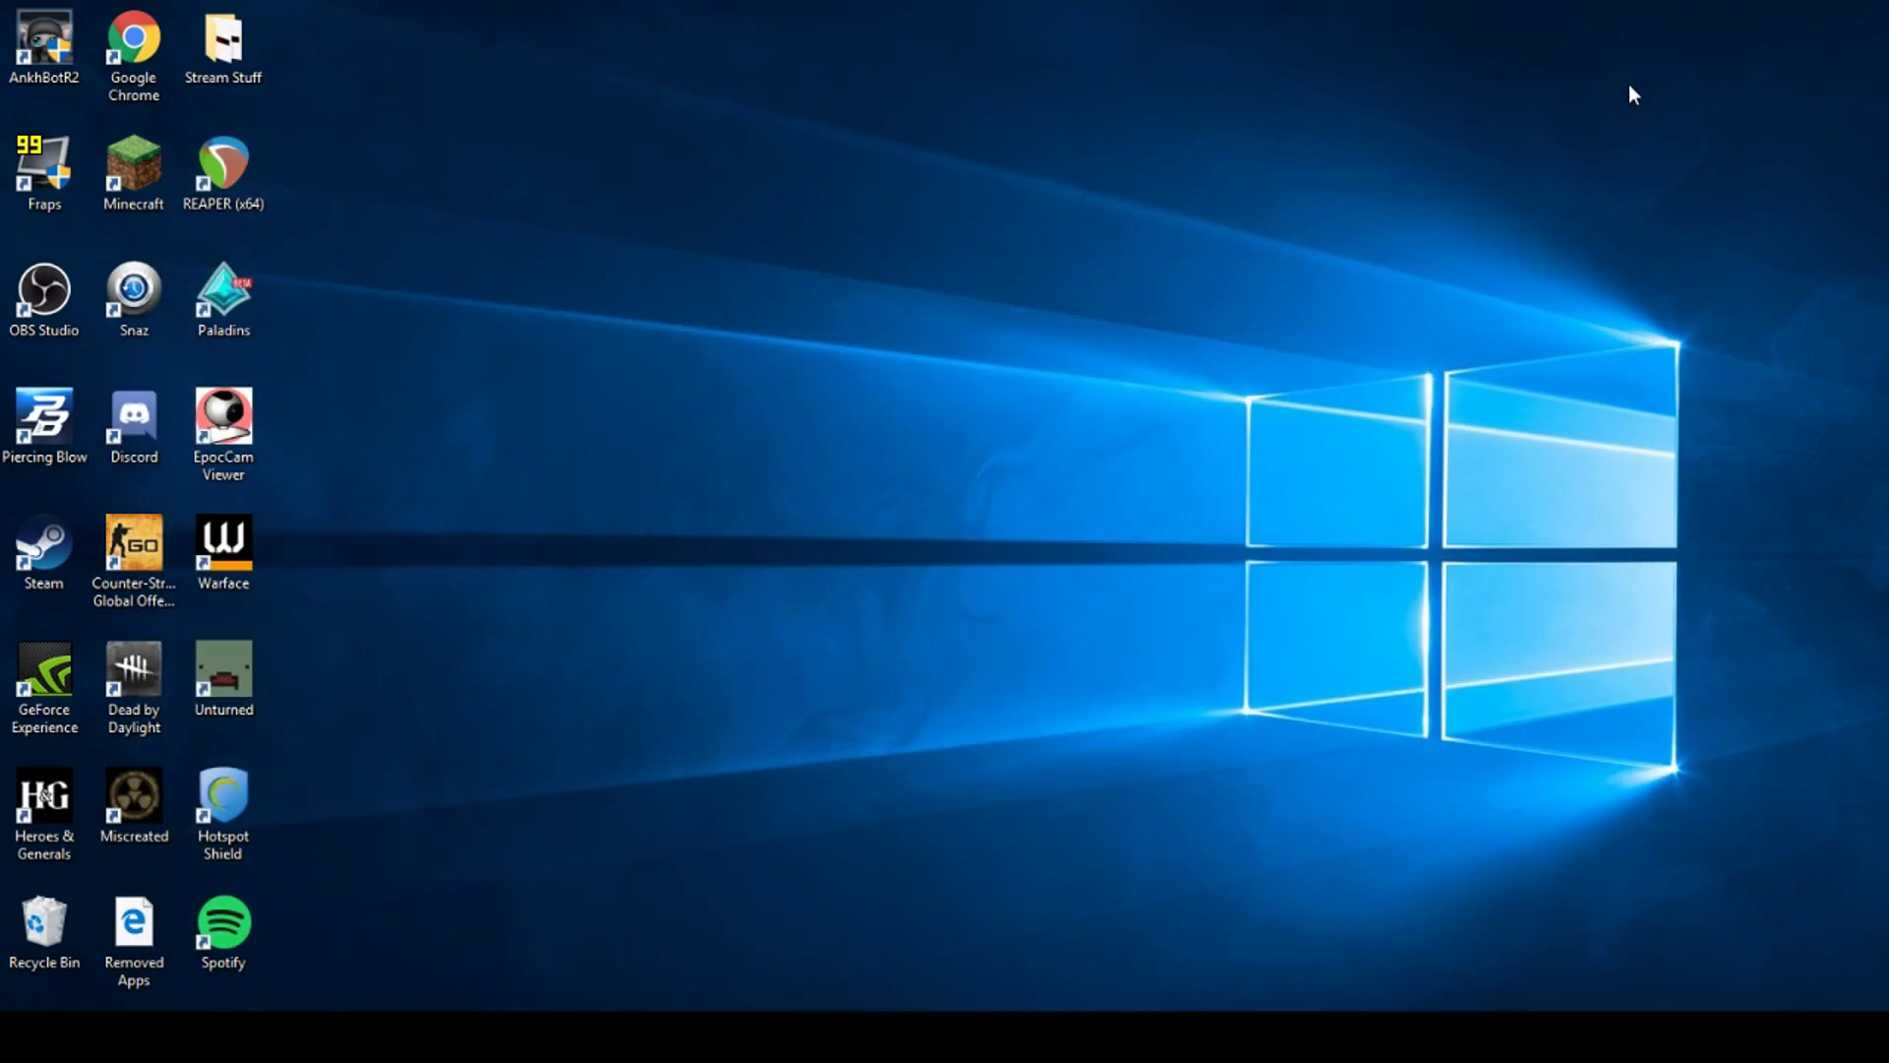
pyautogui.hotkey('alt', 'Tab')
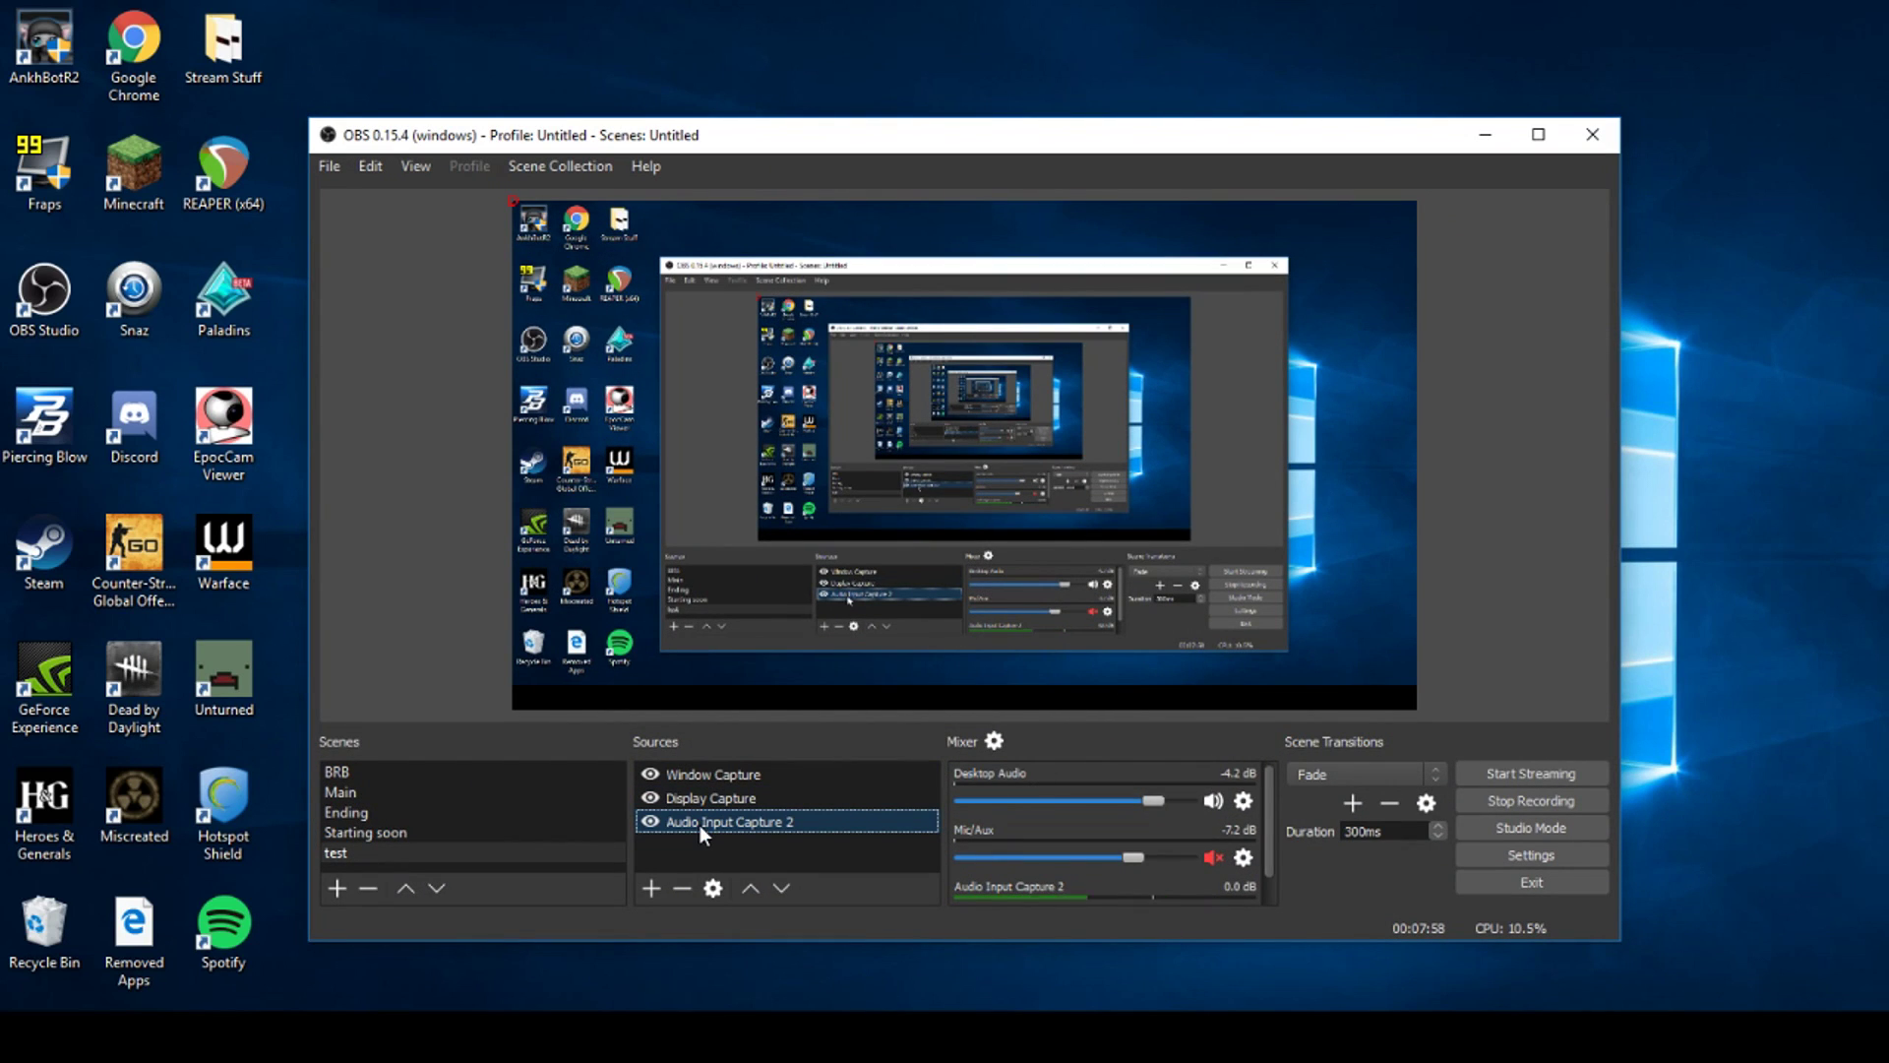
# Toggle from BRB back to Main, confirm the EpocCam feed, select the cam source, then minimize OBS.
pyautogui.click(426, 774)
pyautogui.click(428, 816)
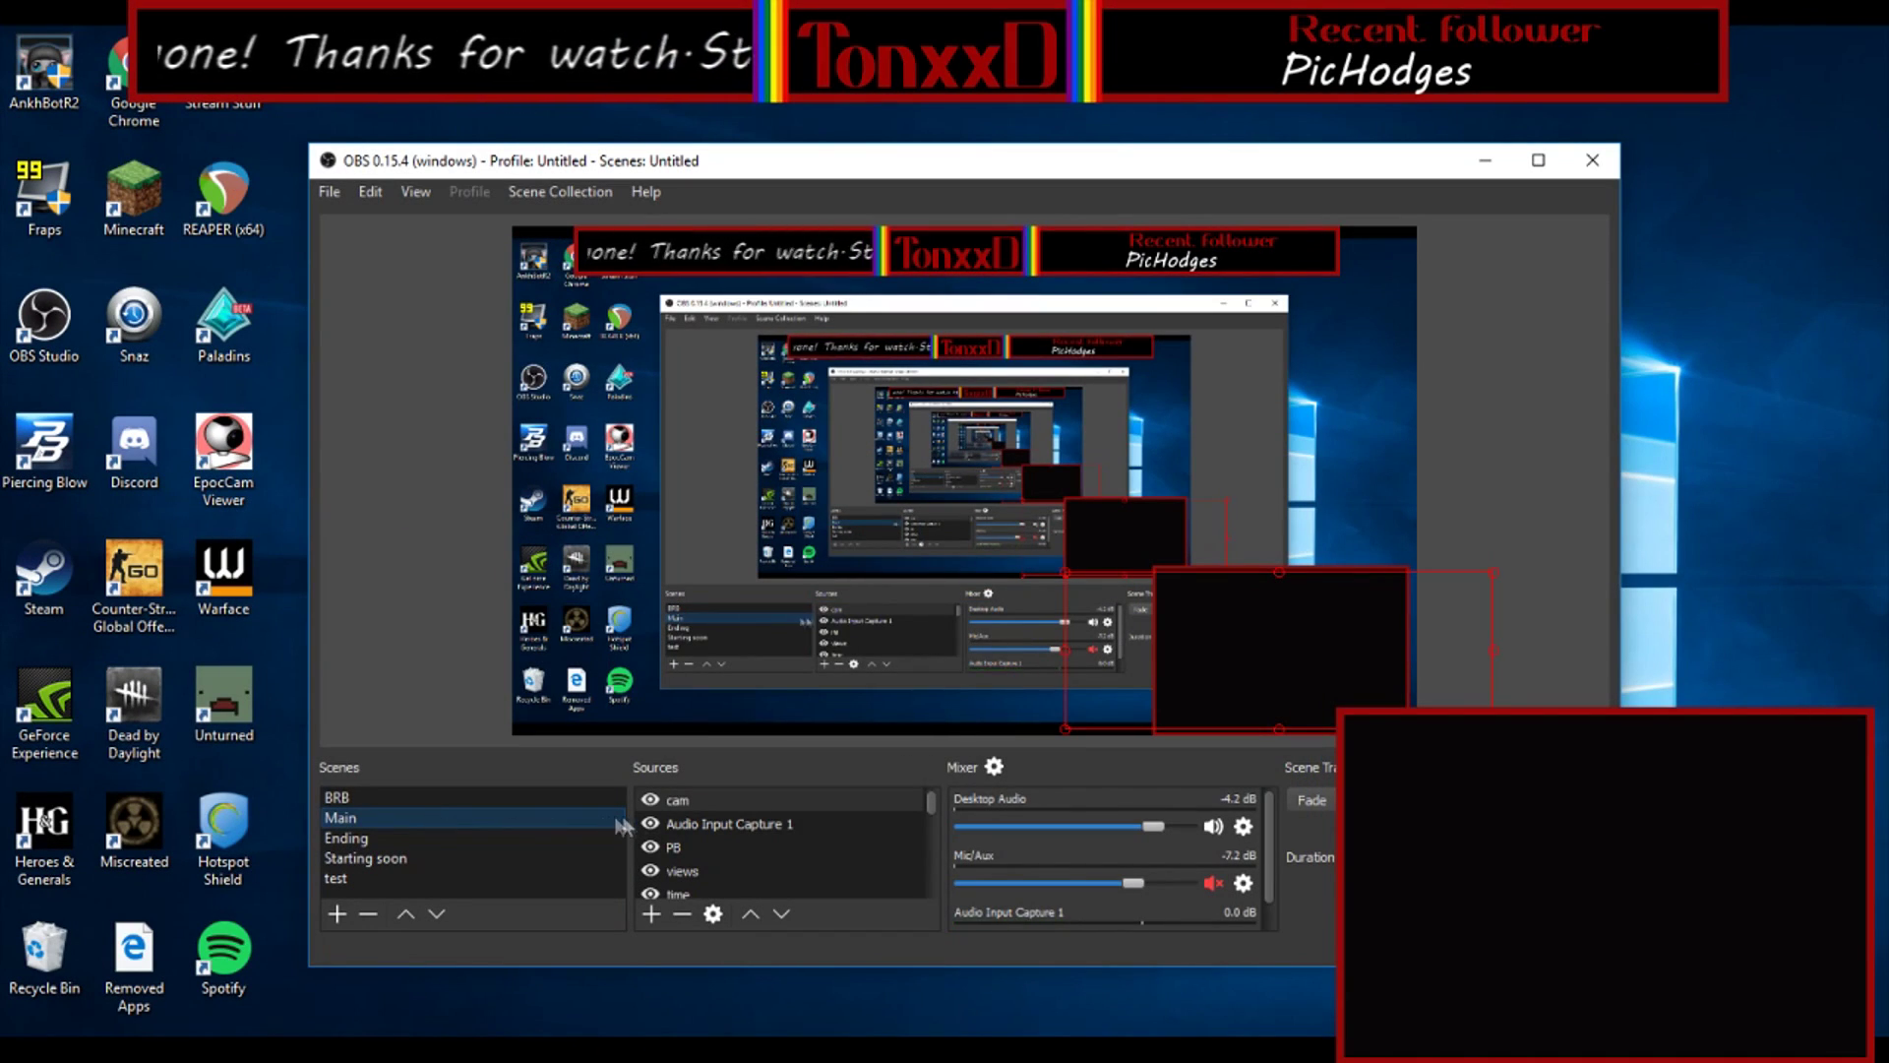
pyautogui.hotkey('alt', 'Tab')
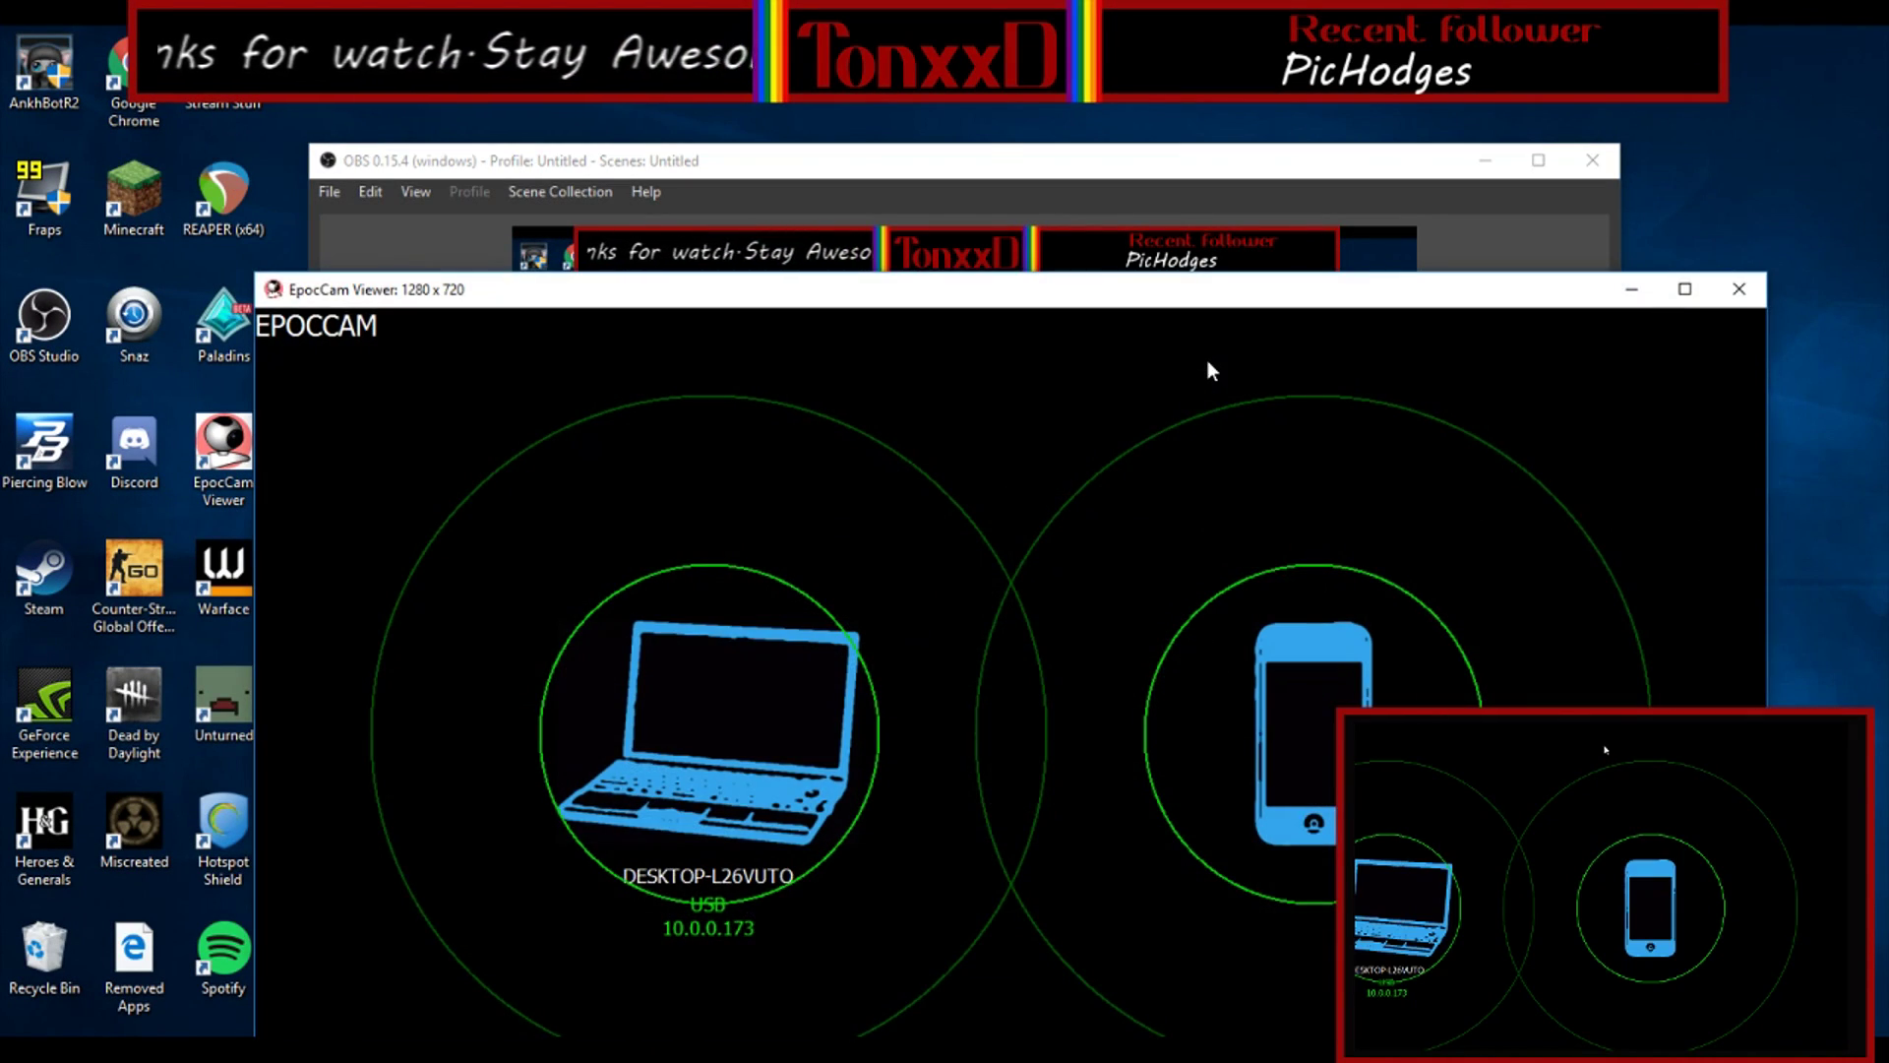
pyautogui.click(1537, 235)
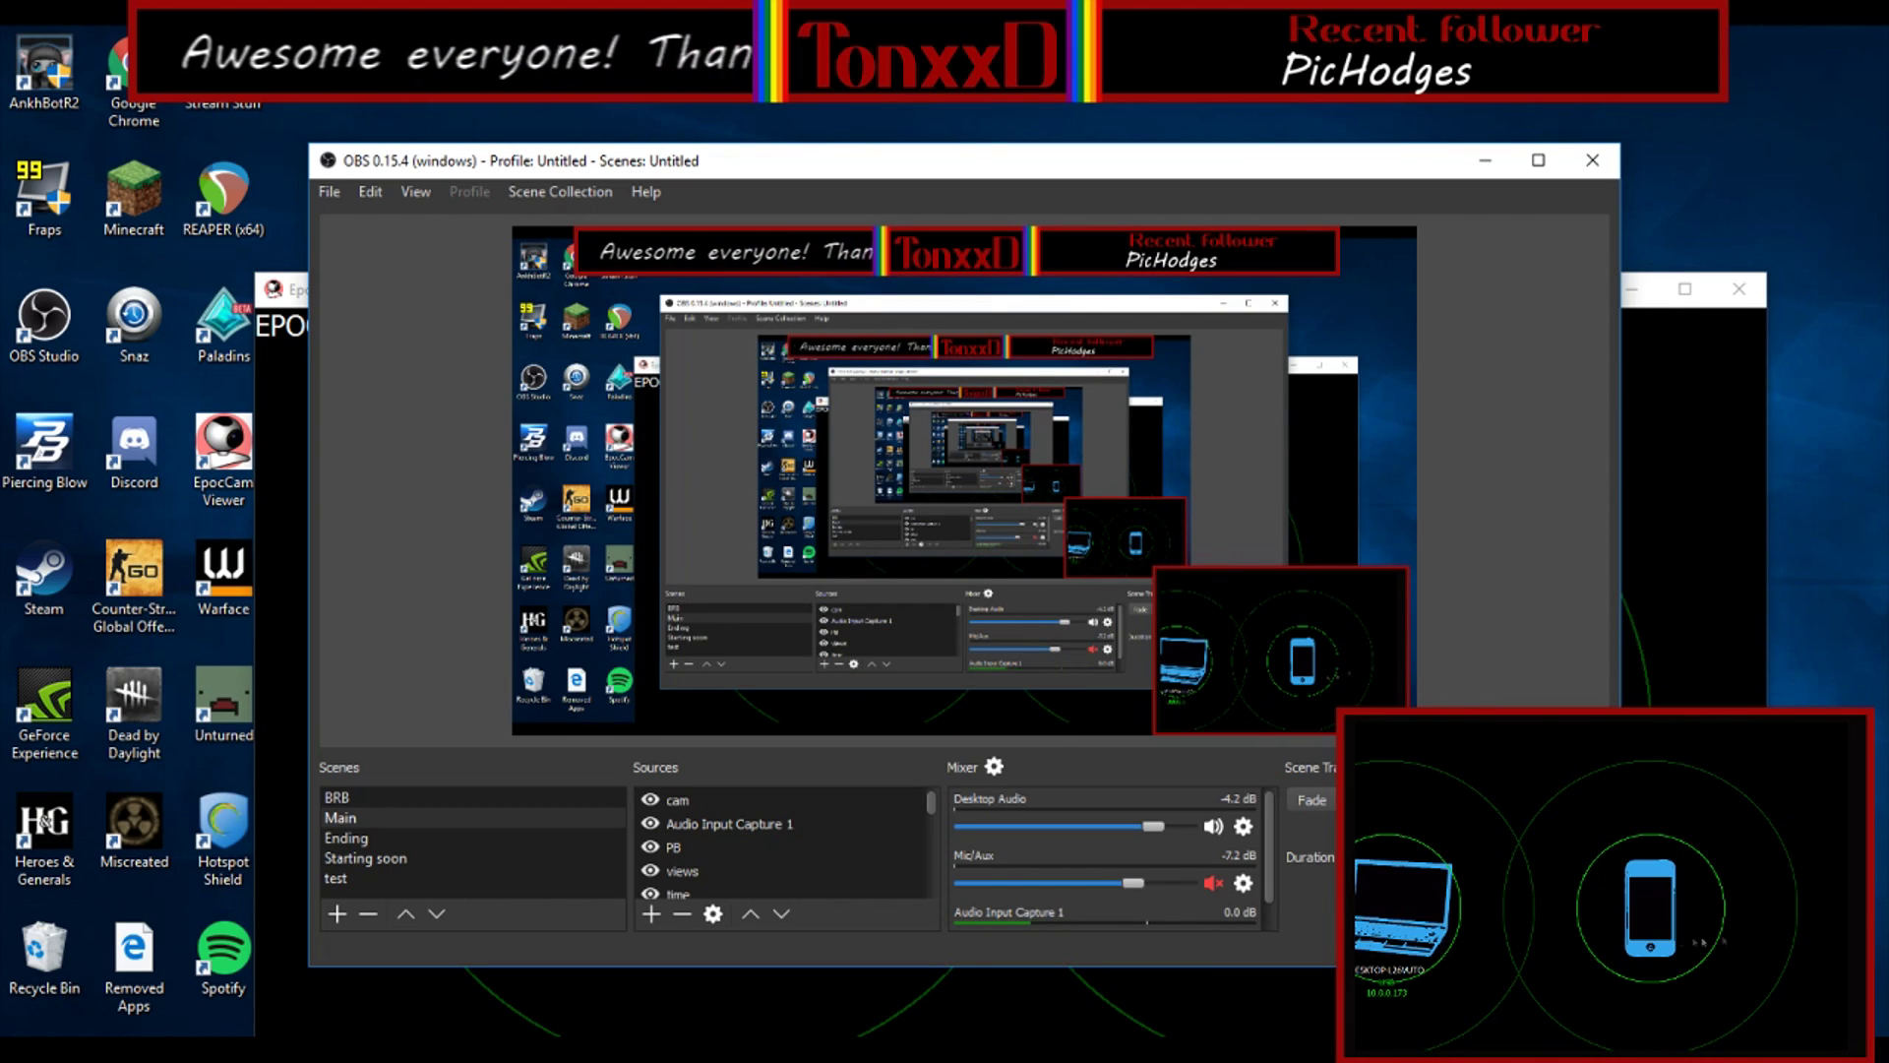
pyautogui.click(1214, 671)
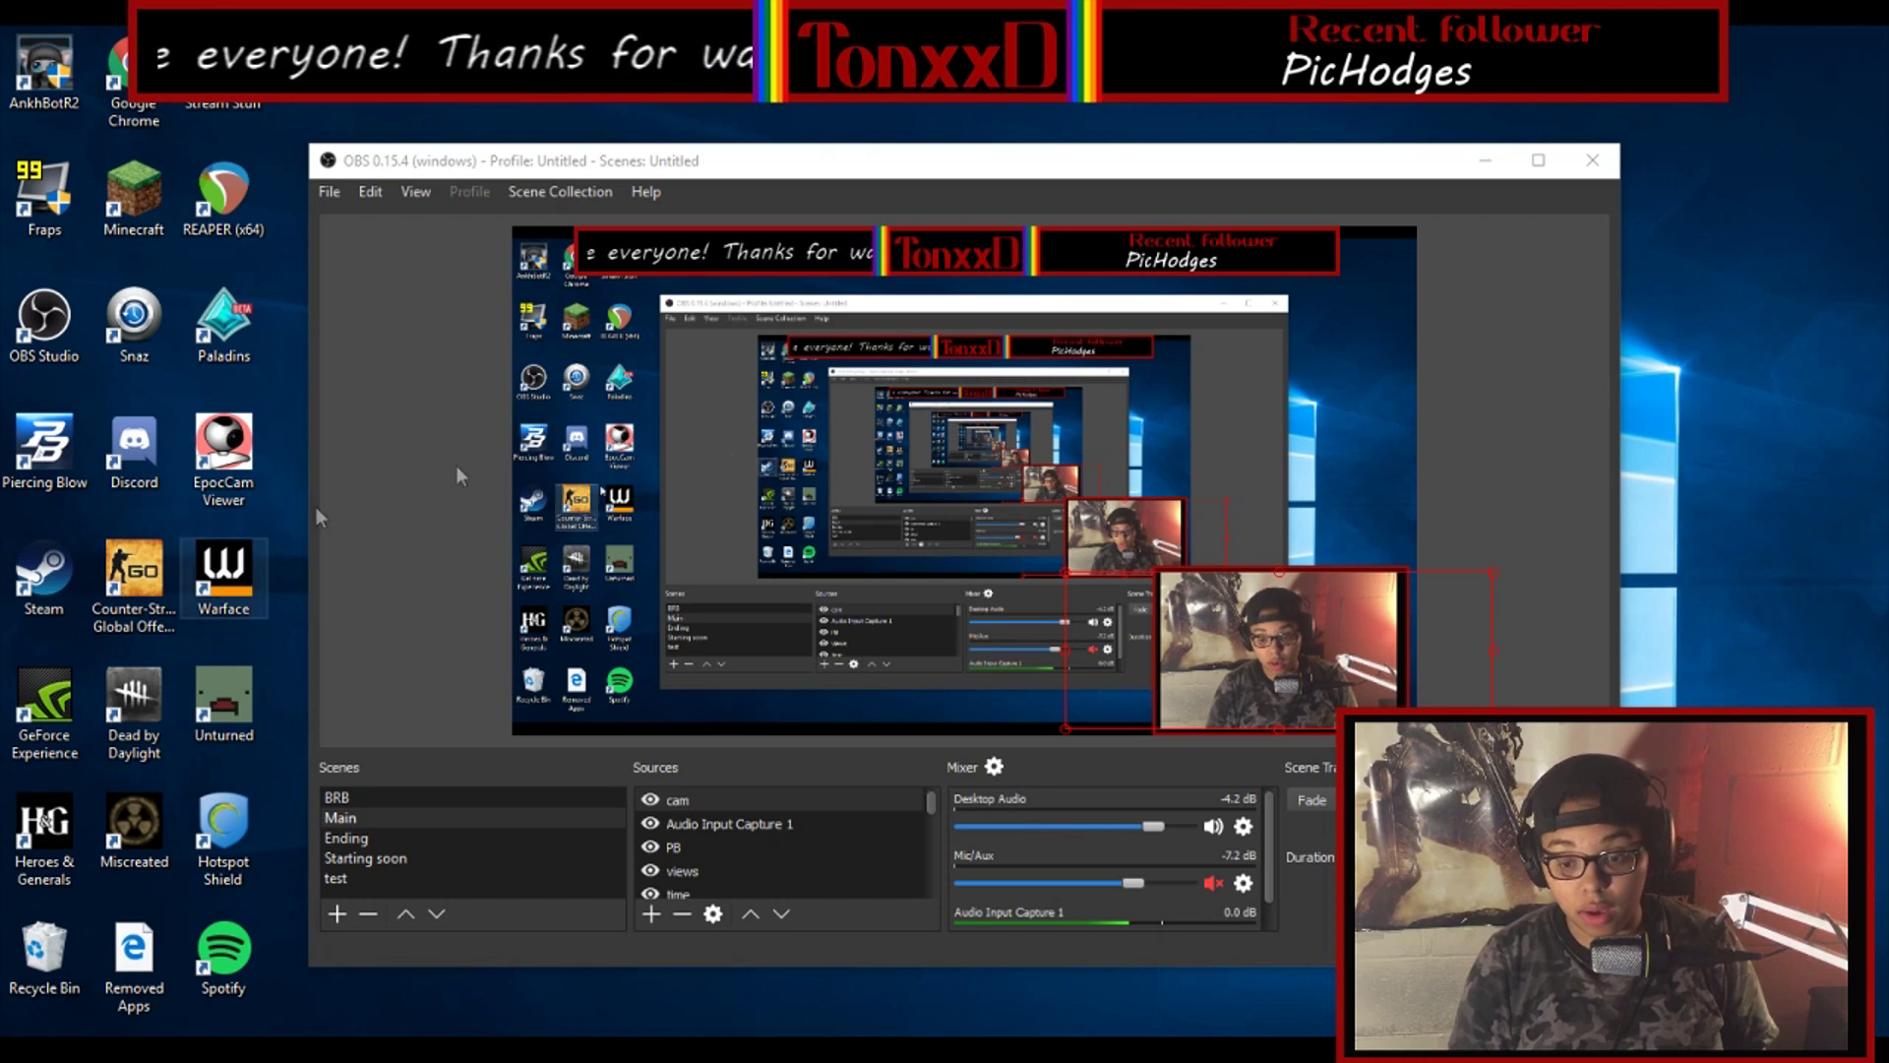
pyautogui.click(1484, 173)
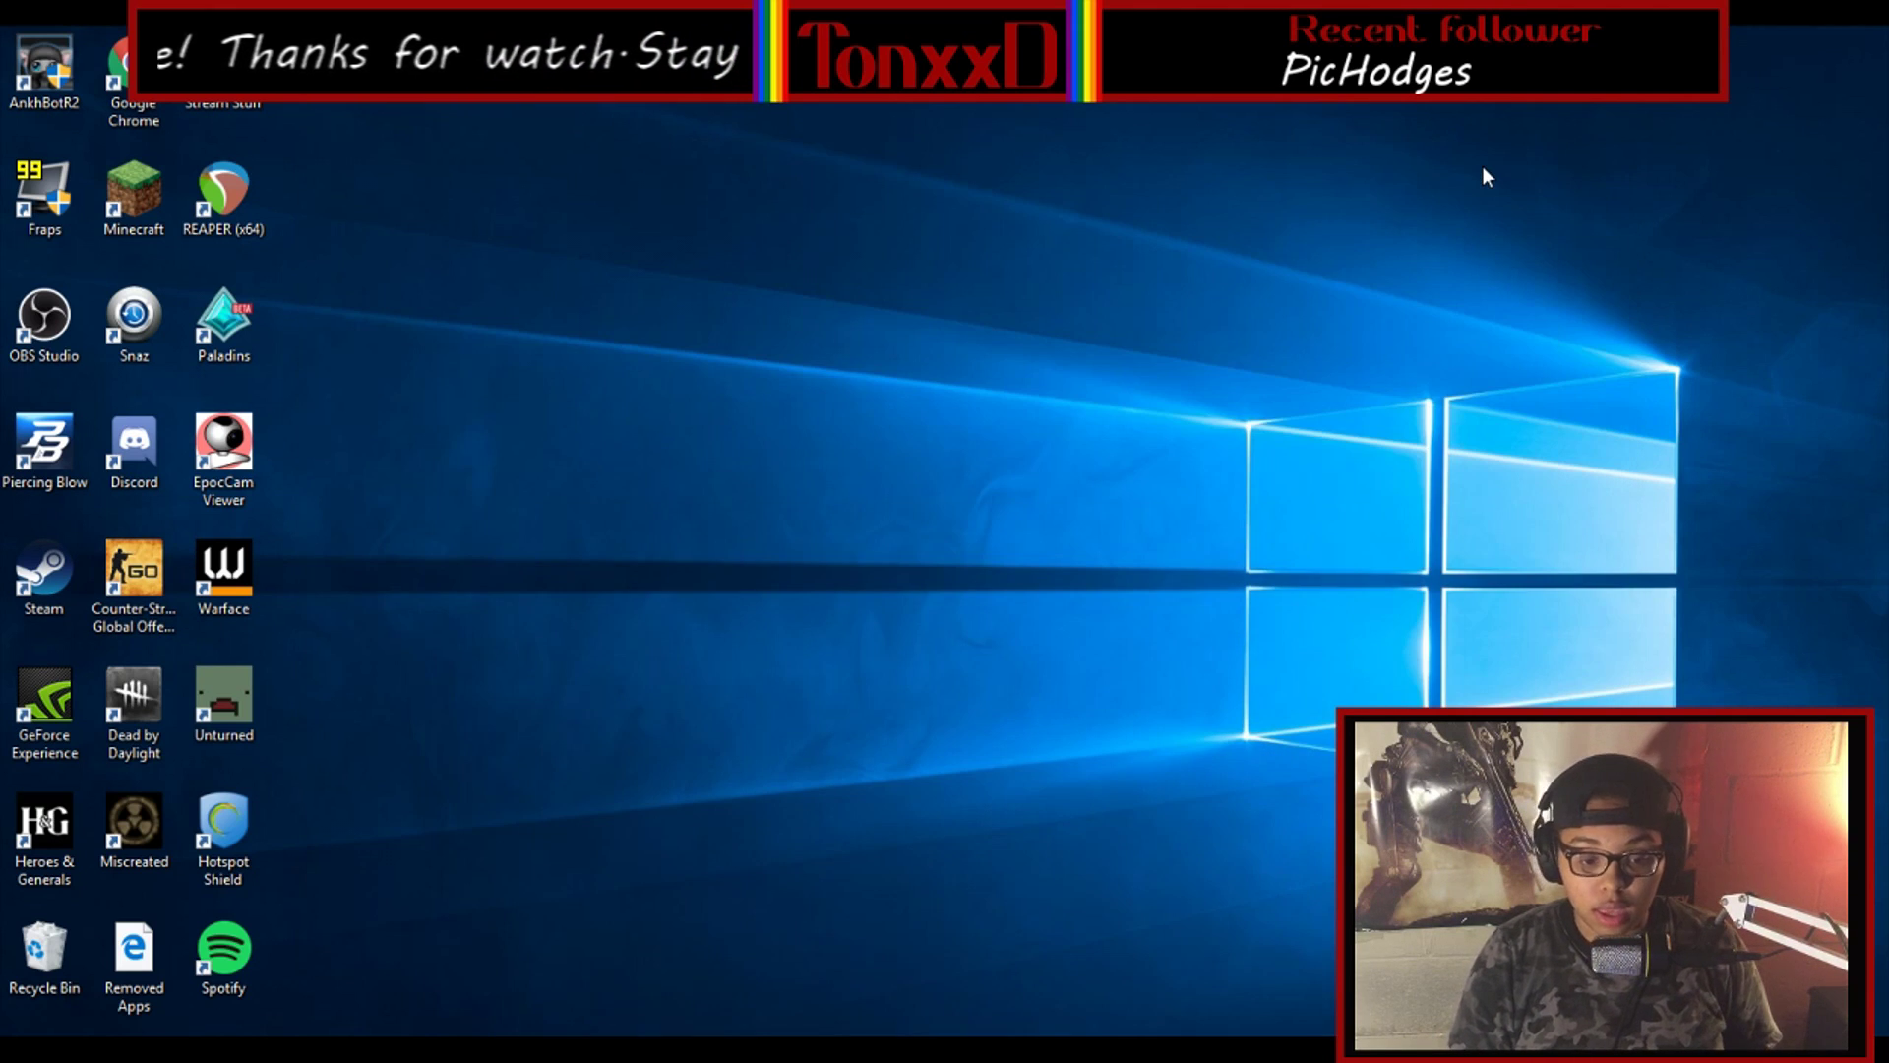